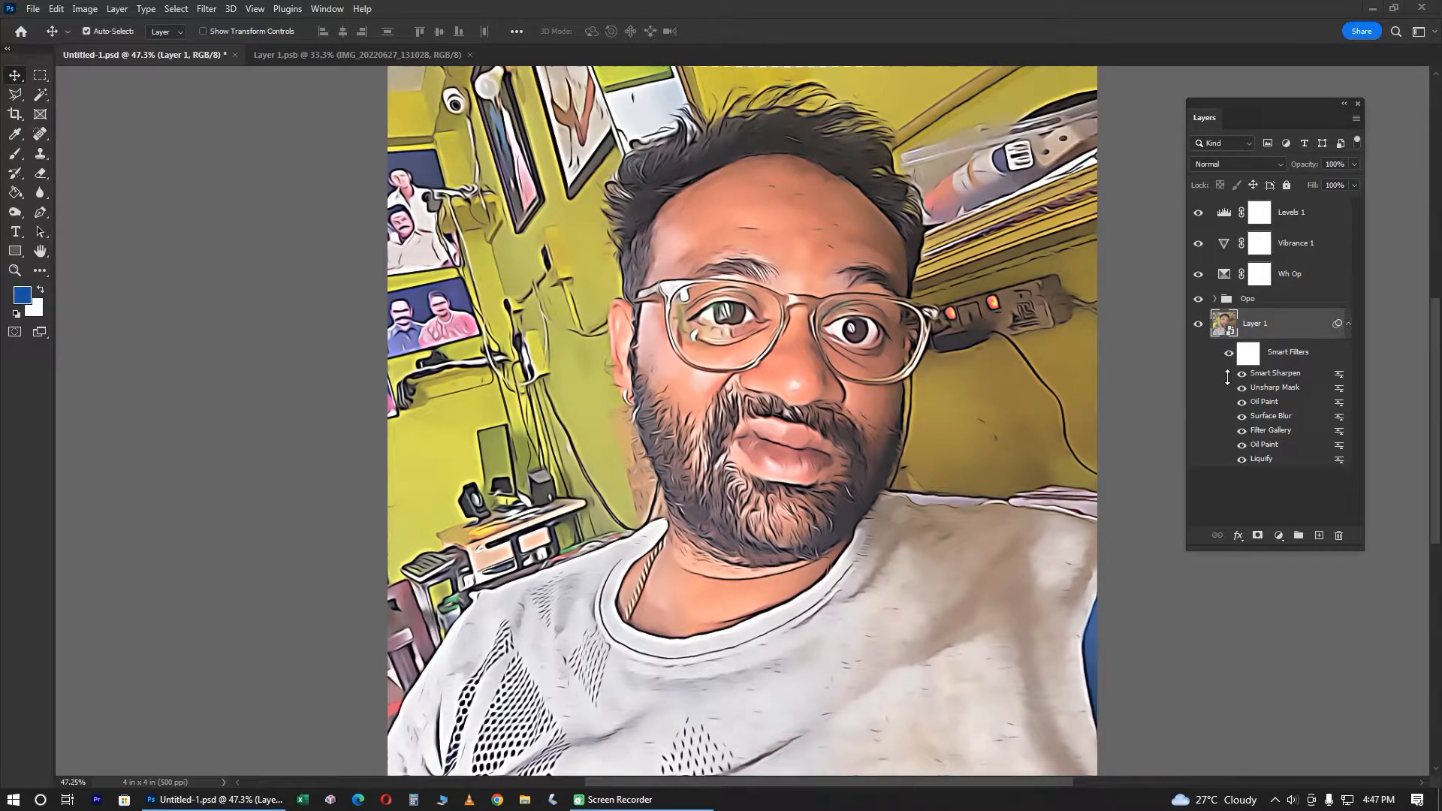
Toggle the smart filters, adjustment layers and Opo group to compare the cartoon portrait with the original photo
{"action": "left_click", "coordinate": [1228, 356]}
{"action": "left_click", "coordinate": [1229, 356]}
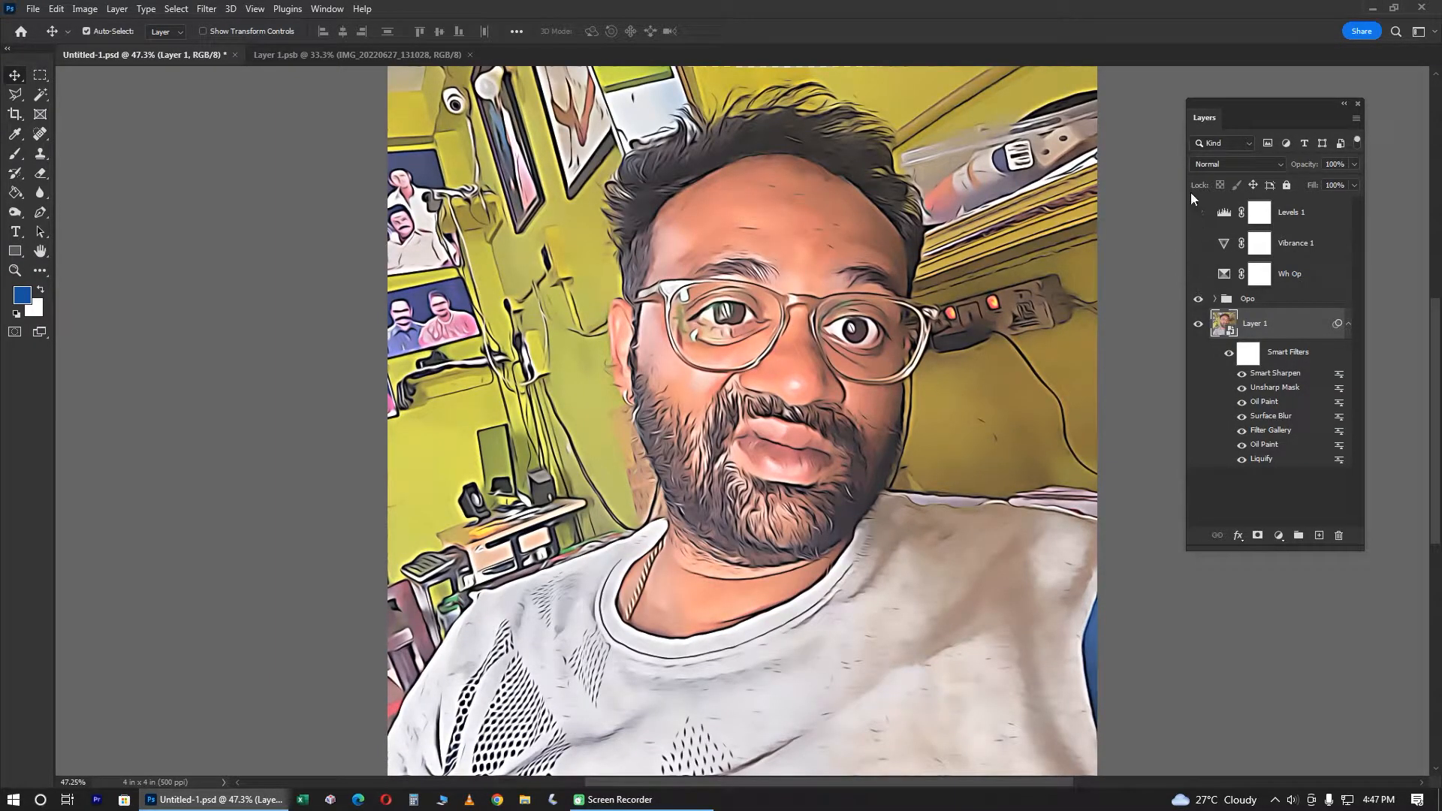
{"action": "left_click", "coordinate": [1199, 300]}
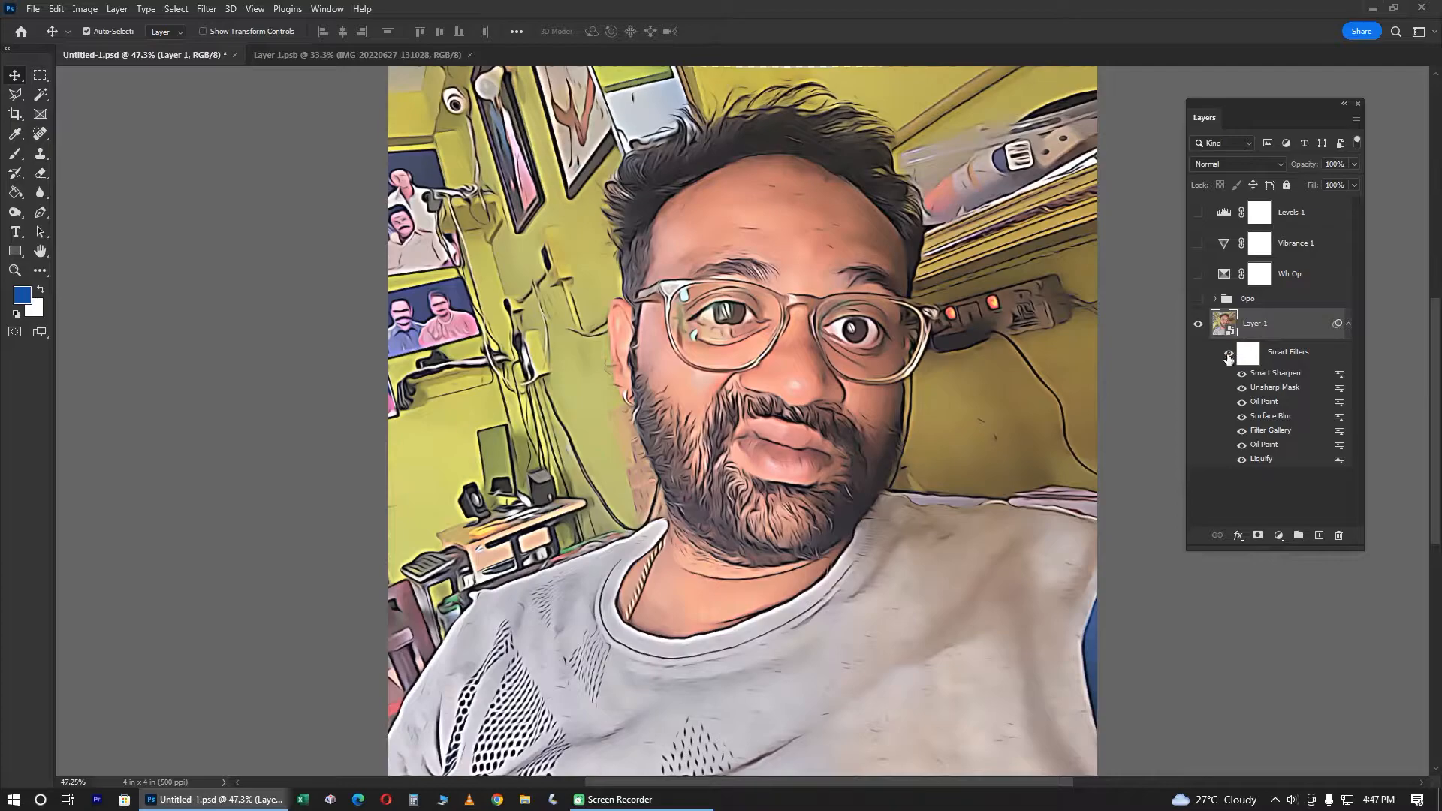
{"action": "left_click", "coordinate": [1229, 356]}
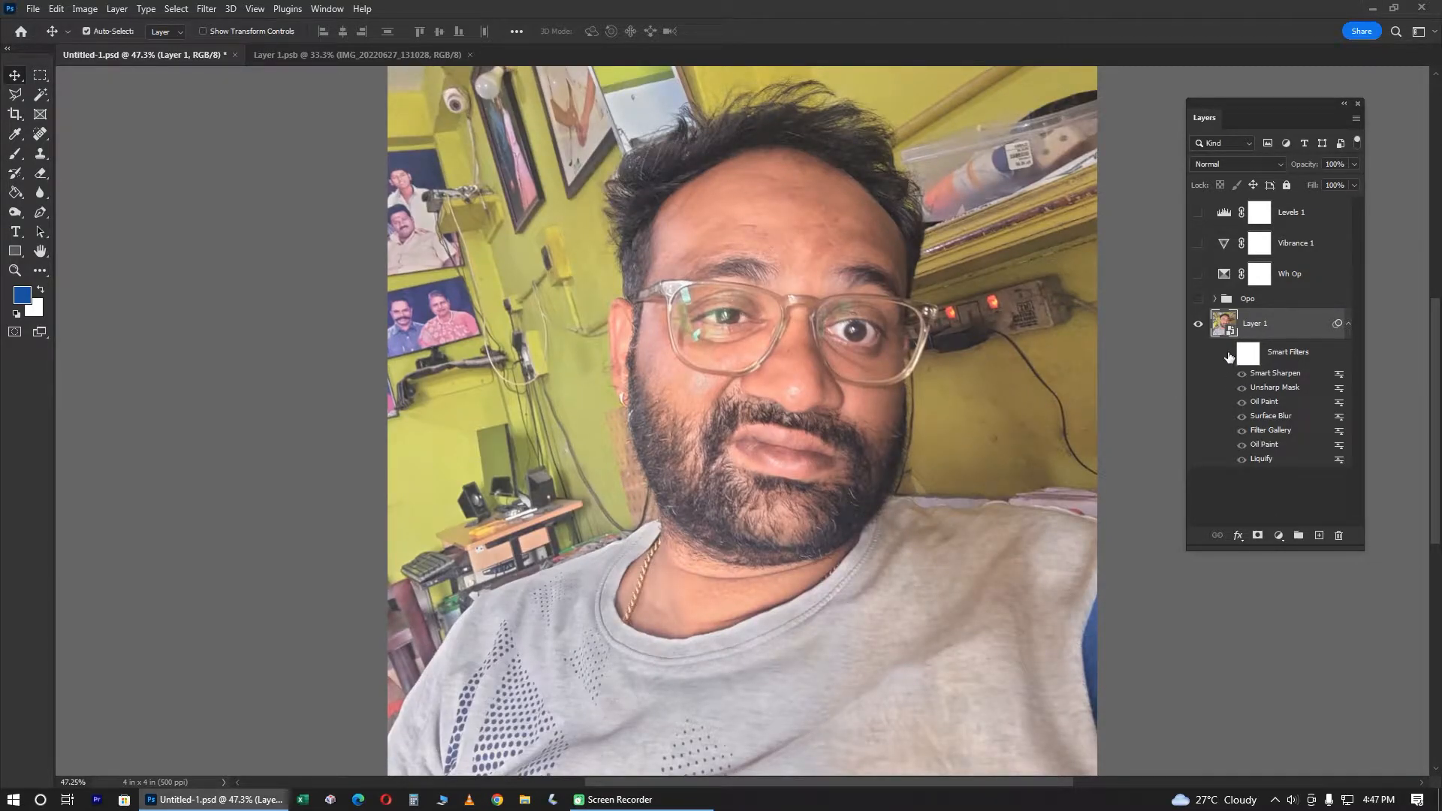
{"action": "left_click", "coordinate": [1229, 354]}
{"action": "left_click_drag", "start_coordinate": [1202, 302], "coordinate": [1198, 212]}
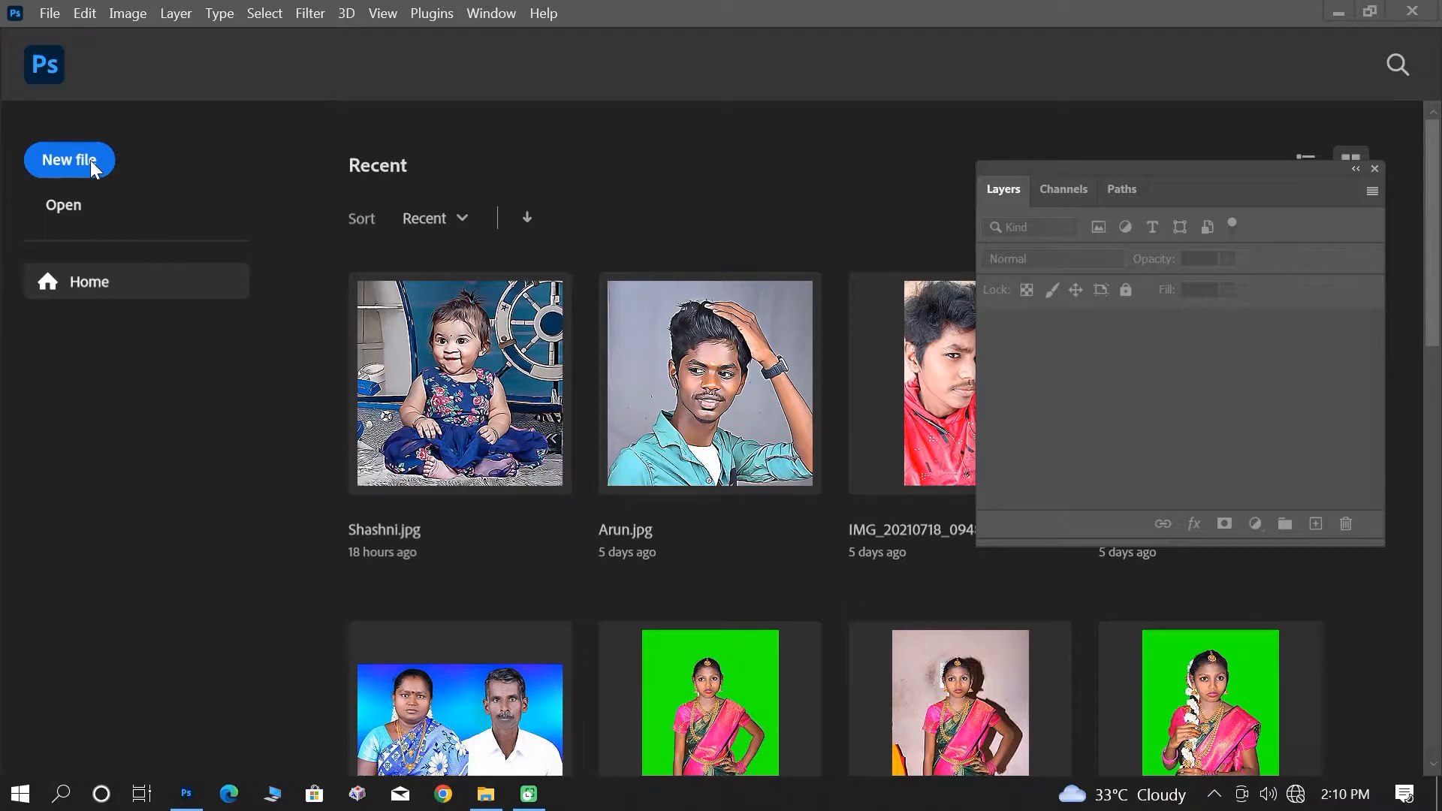
Create a new 2000 x 2000 pixel document at 500 pixels/inch in RGB Color with a white background
{"action": "left_click", "coordinate": [90, 160]}
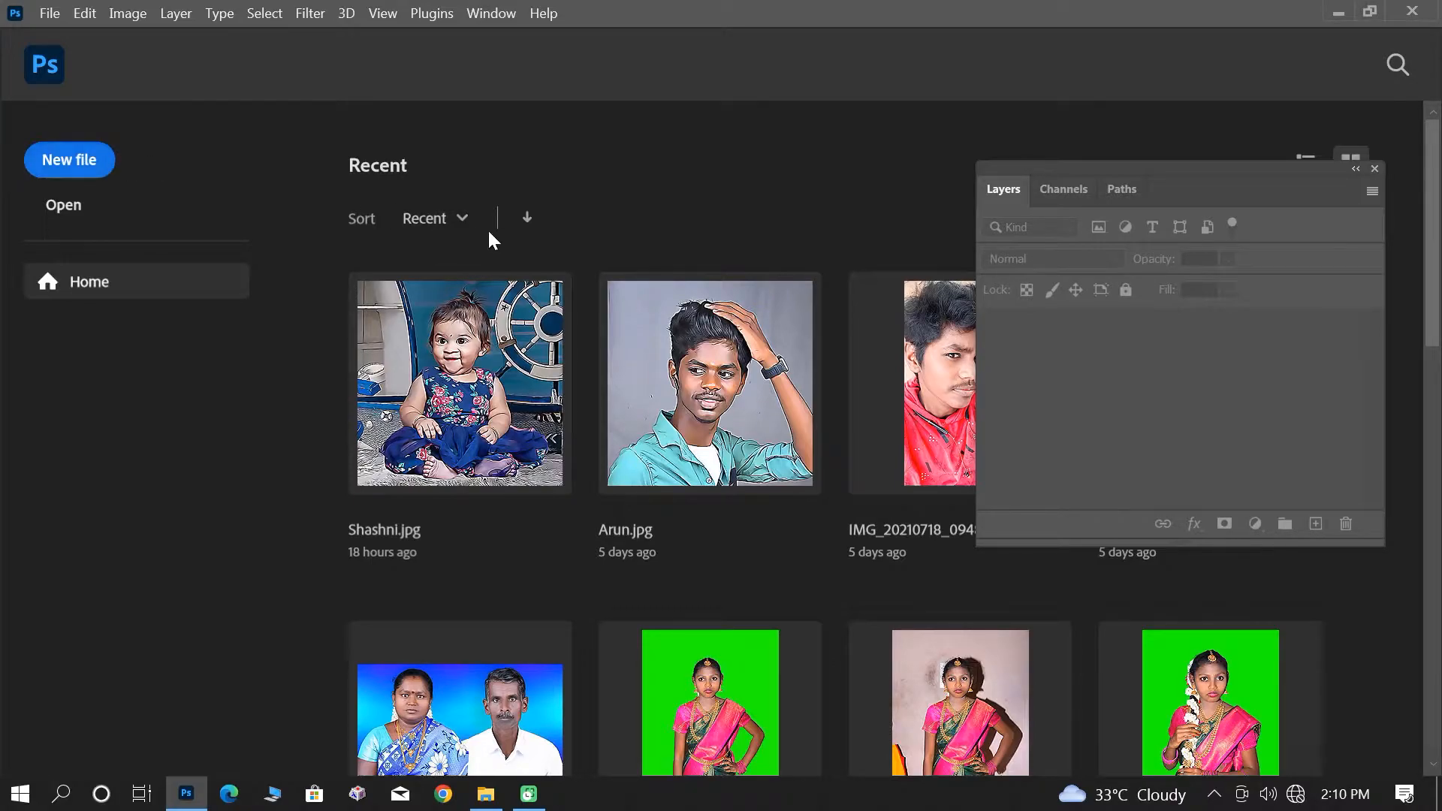
{"action": "left_click", "coordinate": [93, 171]}
{"action": "left_click", "coordinate": [1141, 225]}
{"action": "left_click", "coordinate": [1115, 218]}
{"action": "left_click", "coordinate": [1057, 224]}
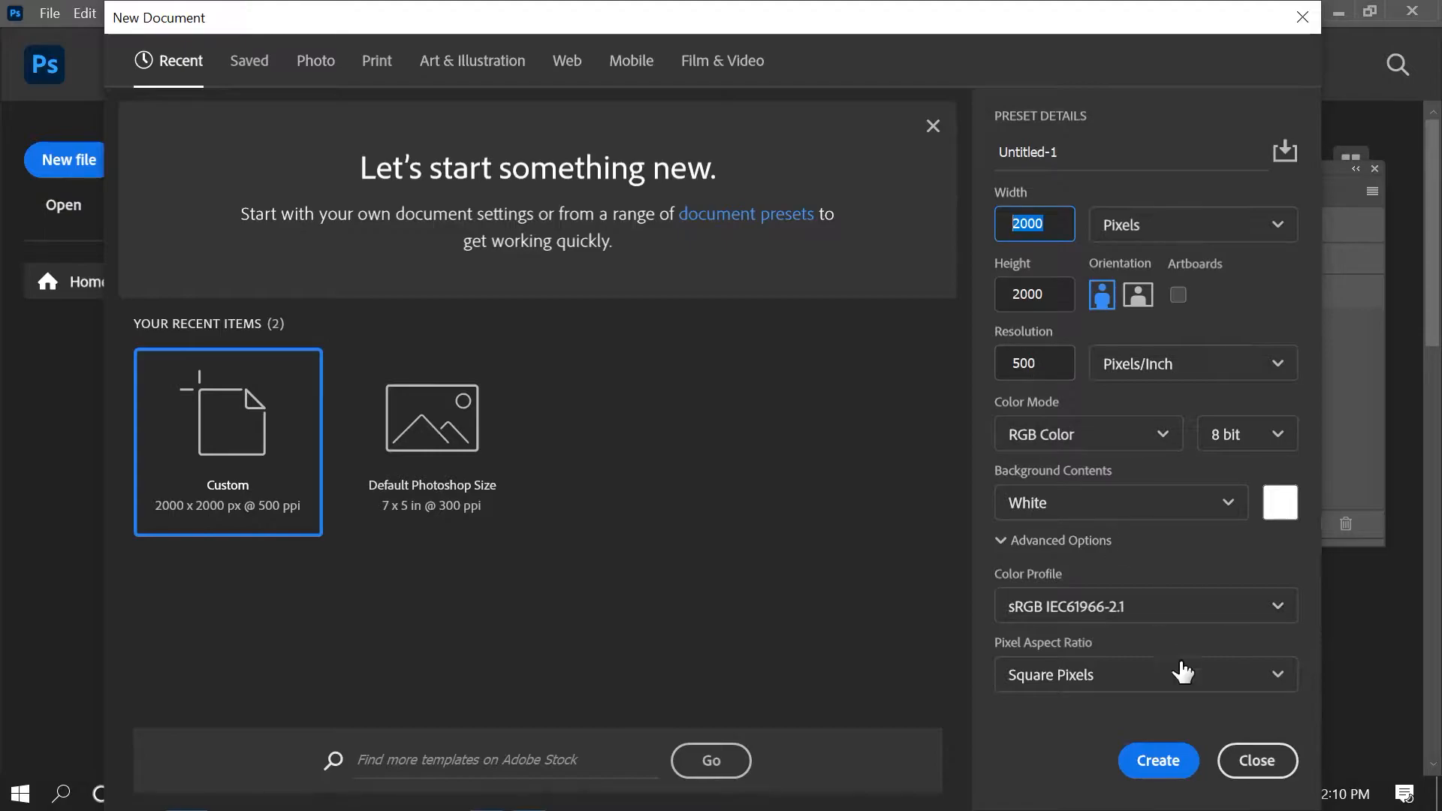
{"action": "left_click", "coordinate": [1155, 763]}
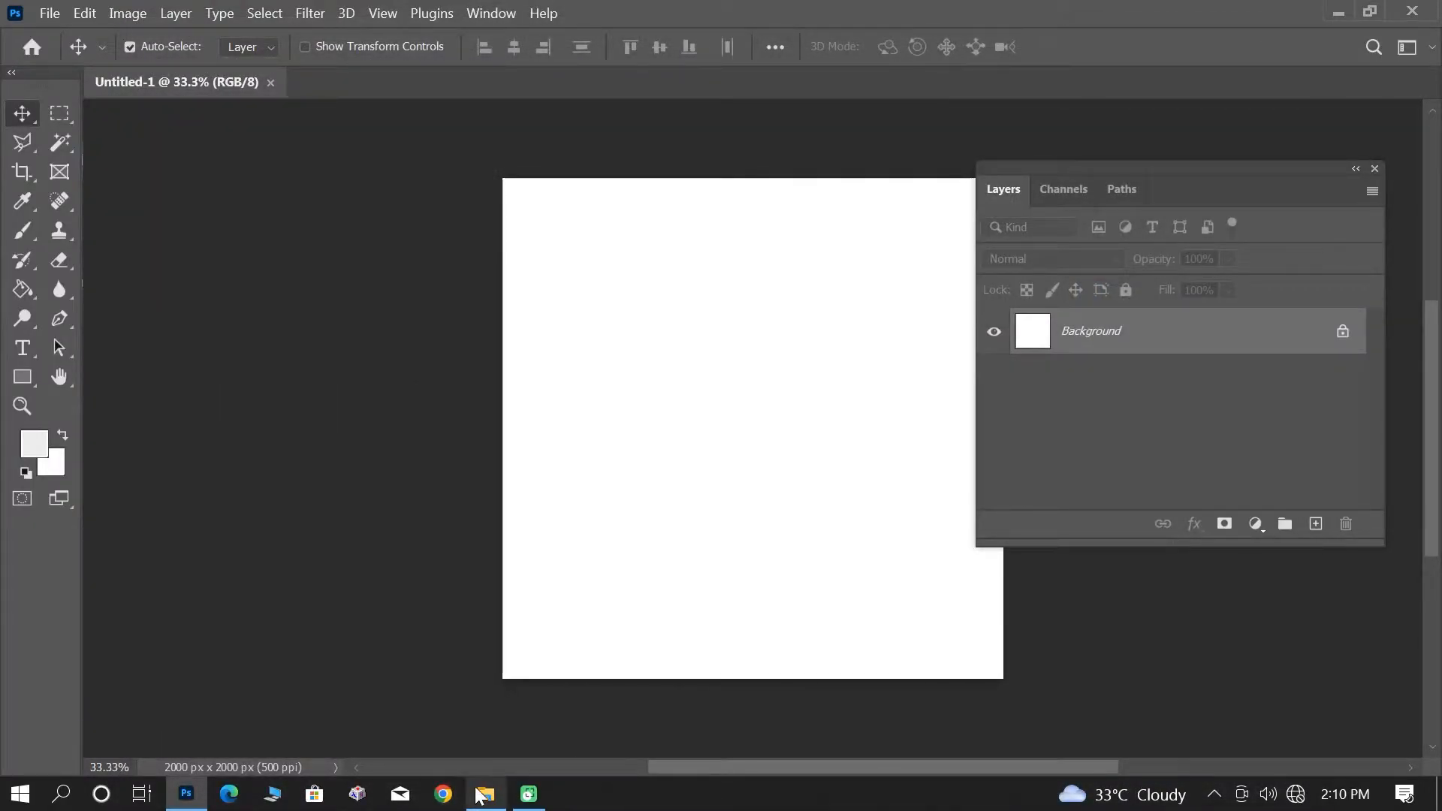
Place the baby photo in the document, scale it to about 76% and position it so the child fills the canvas
{"action": "left_click", "coordinate": [482, 794]}
{"action": "left_click_drag", "start_coordinate": [1077, 230], "coordinate": [579, 461]}
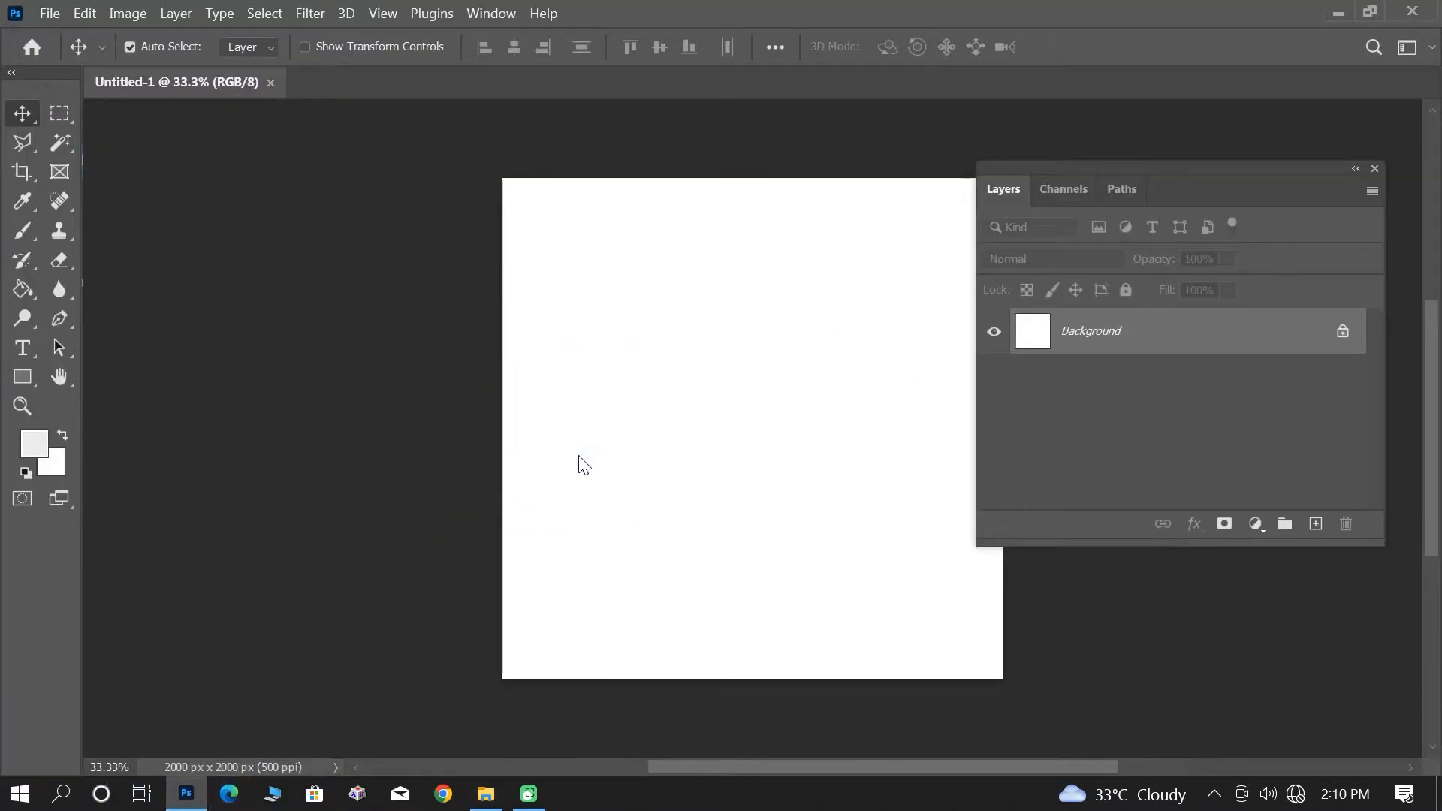
{"action": "scroll", "coordinate": [732, 412], "scroll_direction": "down", "scroll_amount": 1}
{"action": "left_click_drag", "start_coordinate": [747, 305], "coordinate": [815, 36]}
{"action": "left_click_drag", "start_coordinate": [778, 617], "coordinate": [772, 682]}
{"action": "left_click_drag", "start_coordinate": [789, 593], "coordinate": [829, 426]}
{"action": "left_click_drag", "start_coordinate": [778, 506], "coordinate": [831, 494]}
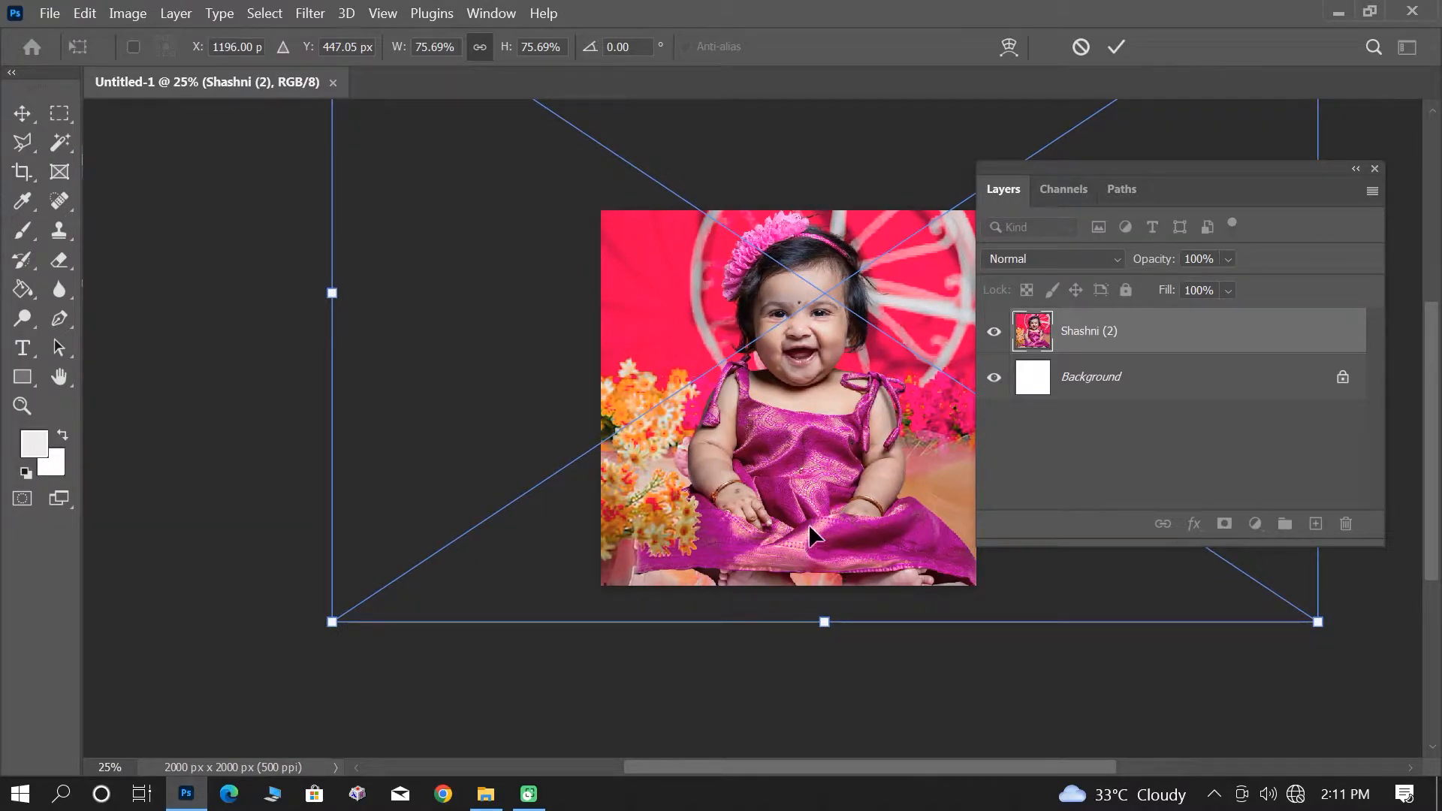
{"action": "key", "text": "Return"}
Select the entire canvas and copy the visible part of the placed photo to a new layer
{"action": "key", "text": "ctrl"}
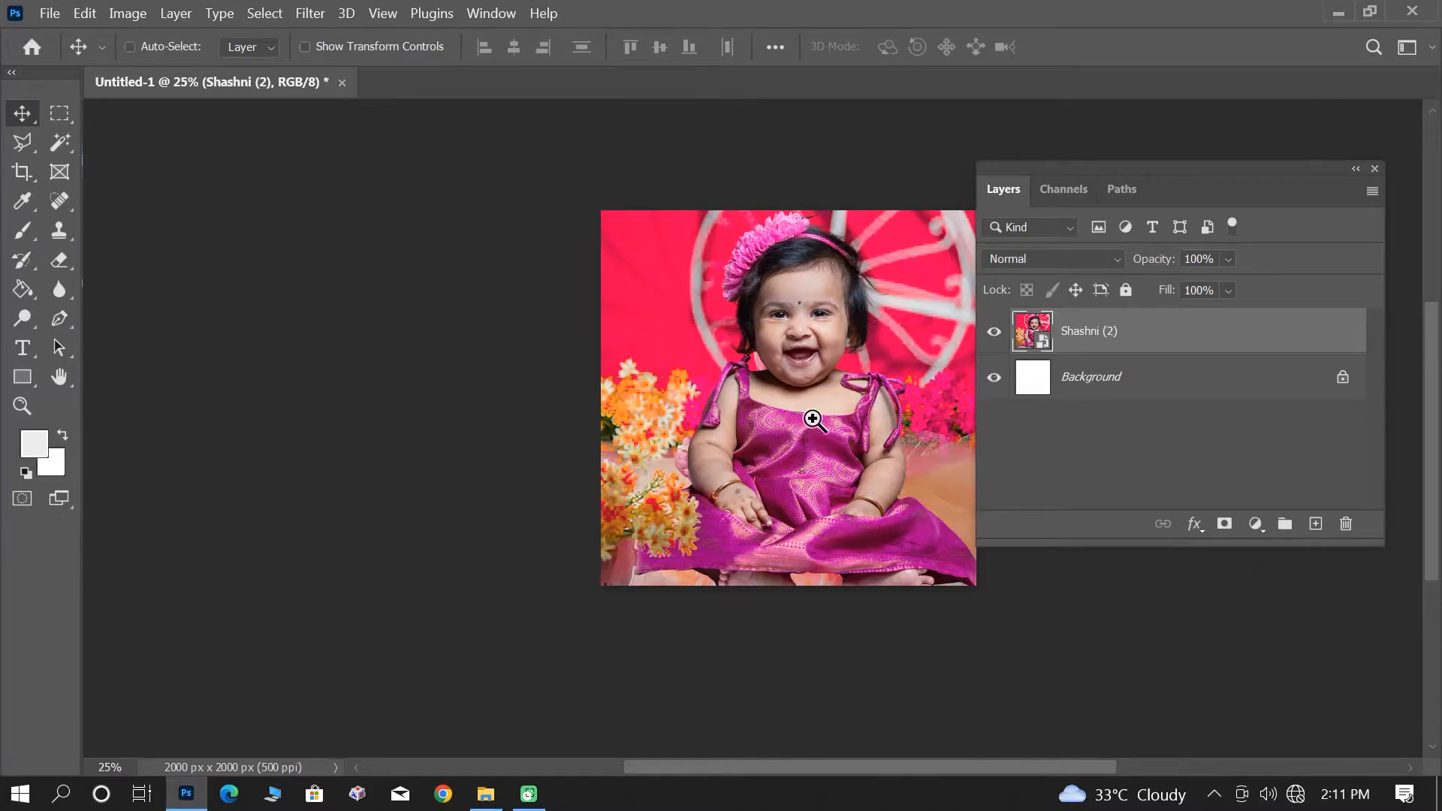
{"action": "right_click", "coordinate": [817, 431]}
{"action": "left_click", "coordinate": [822, 444]}
{"action": "left_click_drag", "start_coordinate": [822, 444], "coordinate": [789, 444]}
{"action": "left_click", "coordinate": [787, 468], "text": "alt"}
{"action": "key", "text": "ctrl"}
{"action": "key", "text": "ctrl+a"}
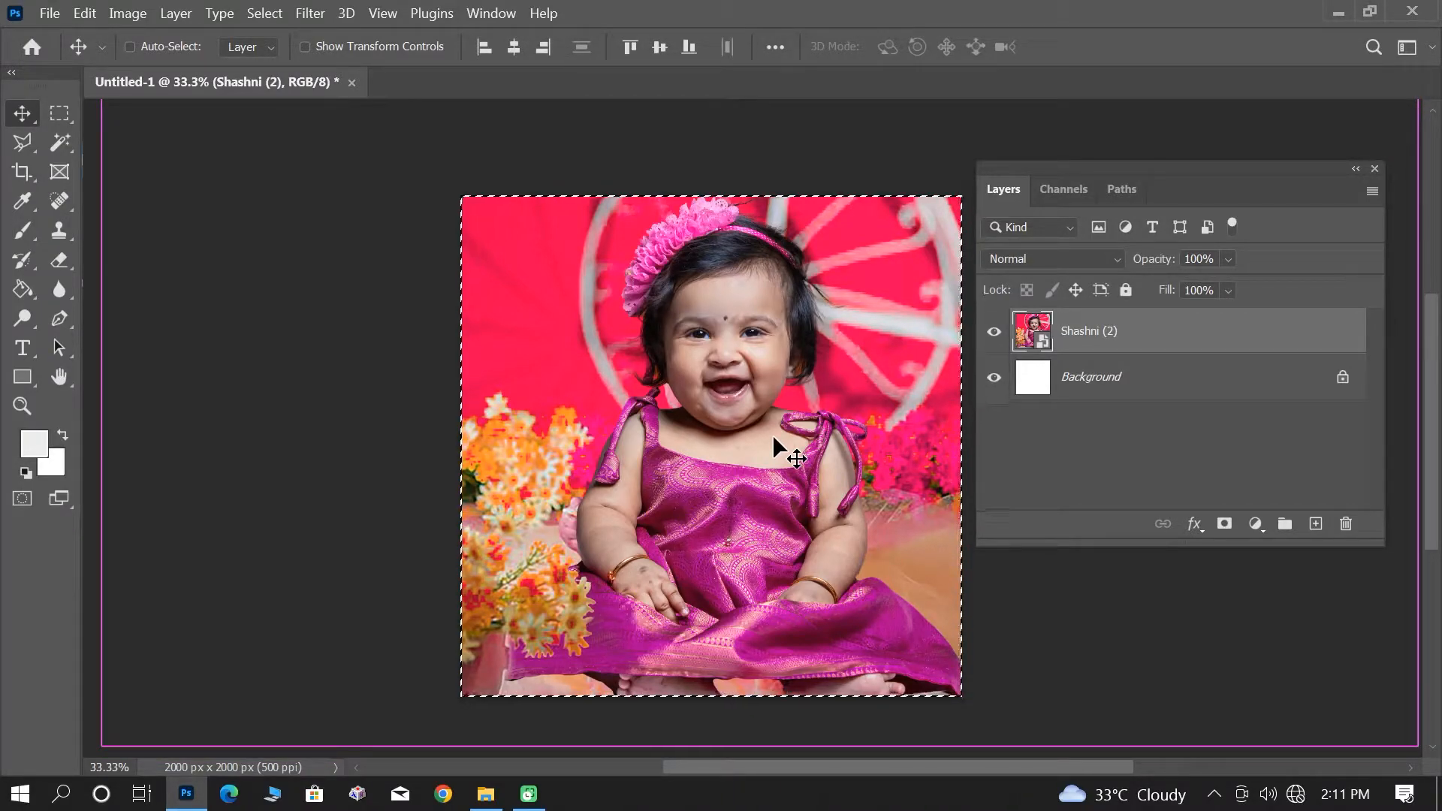
{"action": "key", "text": "ctrl+j"}
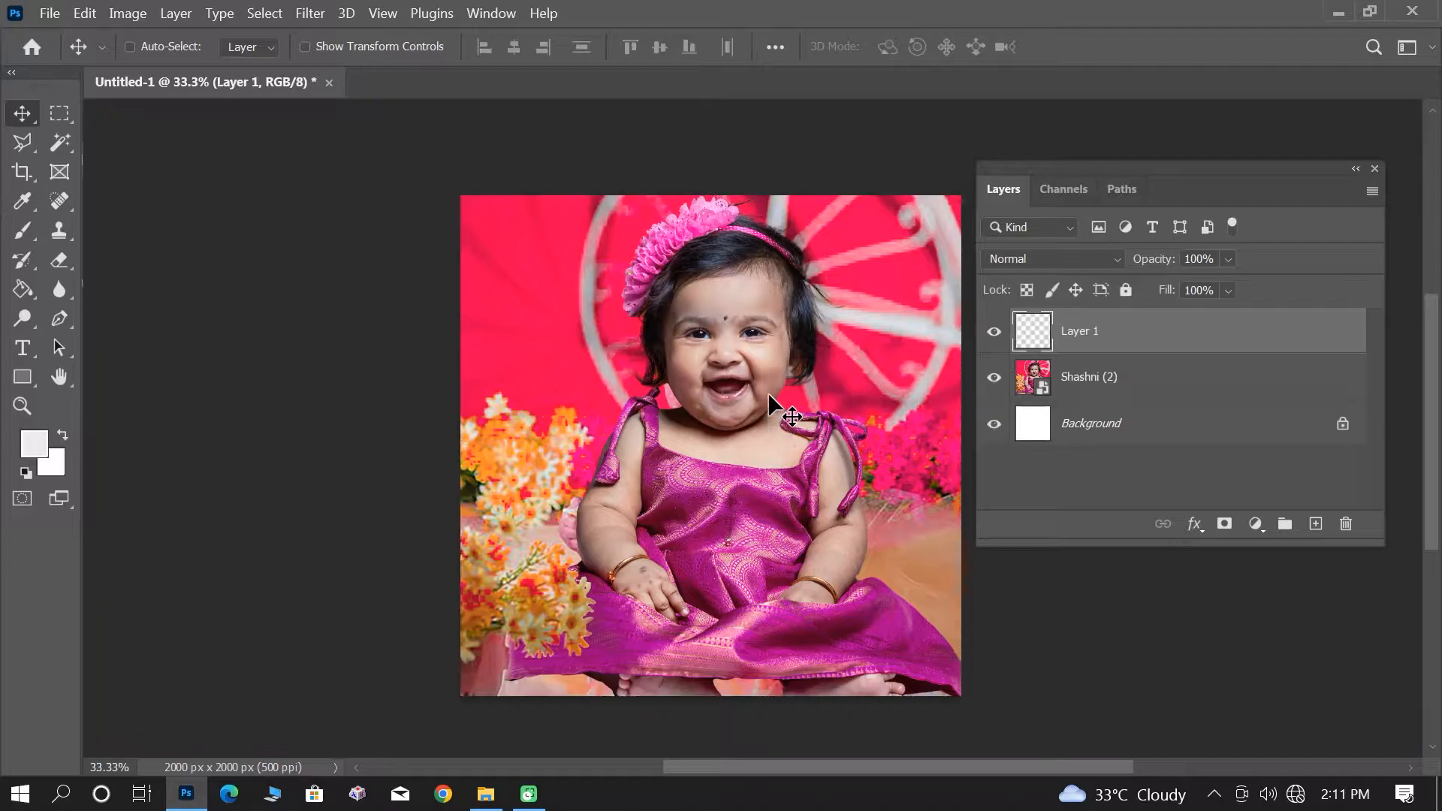
Delete the original placed photo layer and the Background layer, and convert Layer 1 to a smart object
{"action": "left_click", "coordinate": [1177, 383]}
{"action": "key", "text": "Delete"}
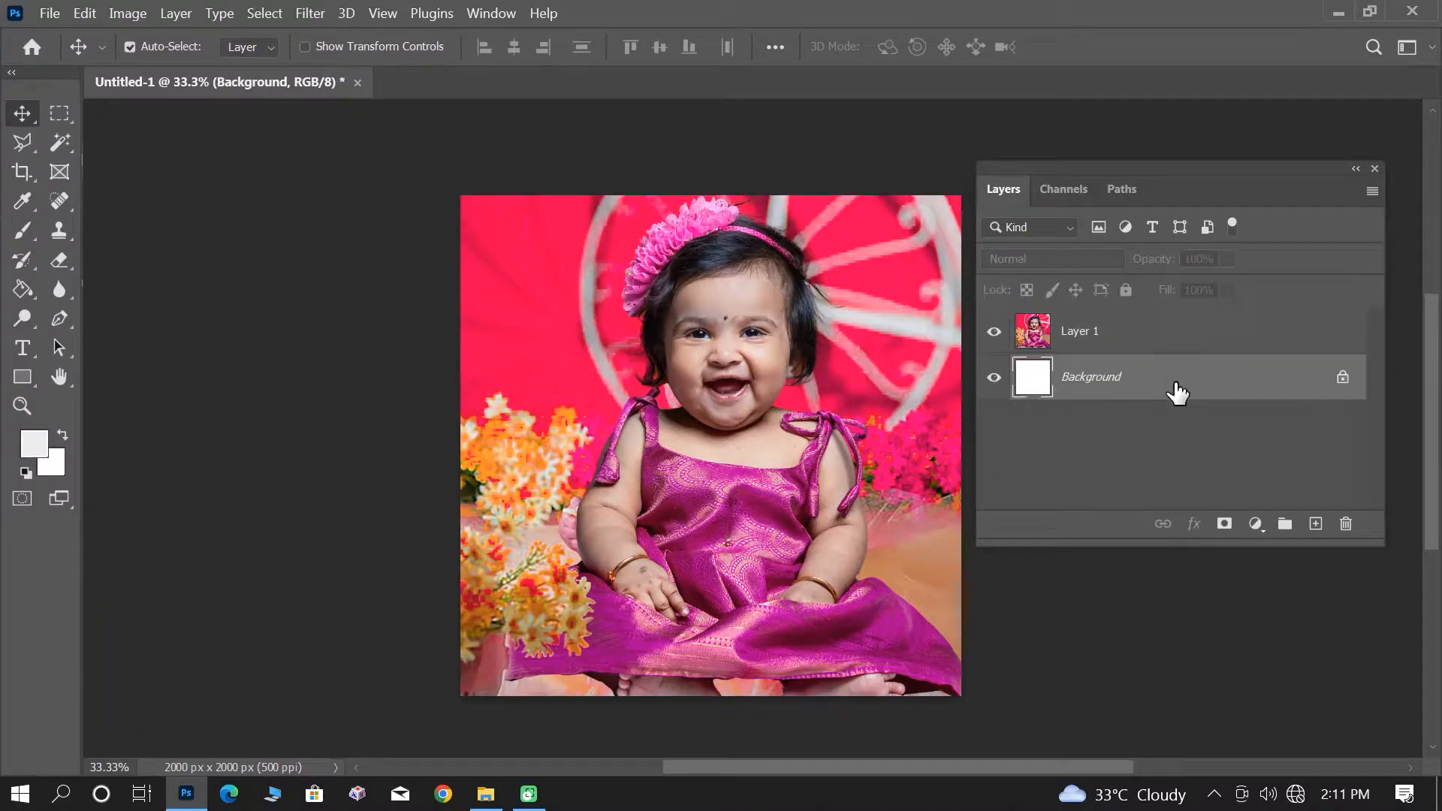
{"action": "key", "text": "Delete"}
{"action": "right_click", "coordinate": [1136, 341]}
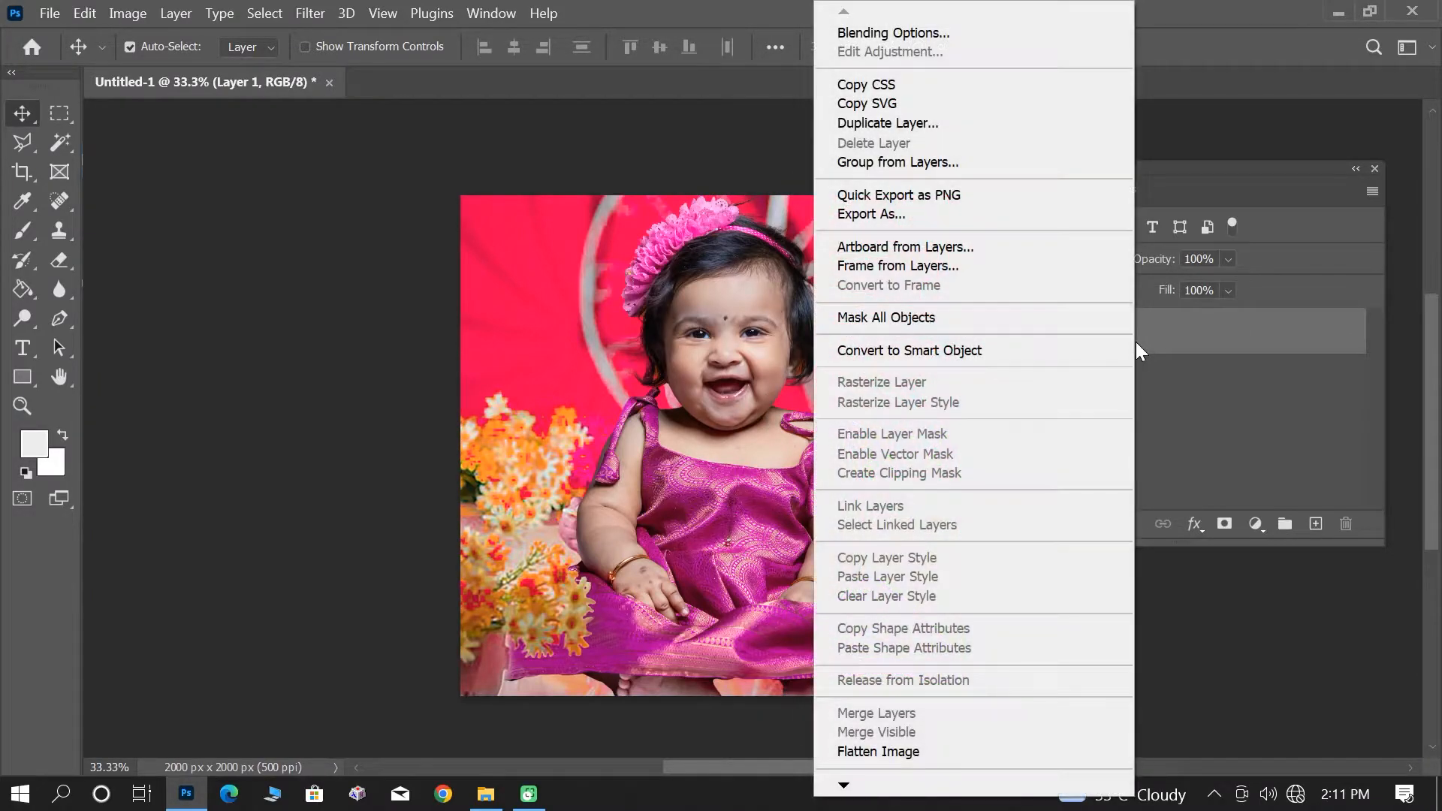
{"action": "left_click", "coordinate": [899, 353]}
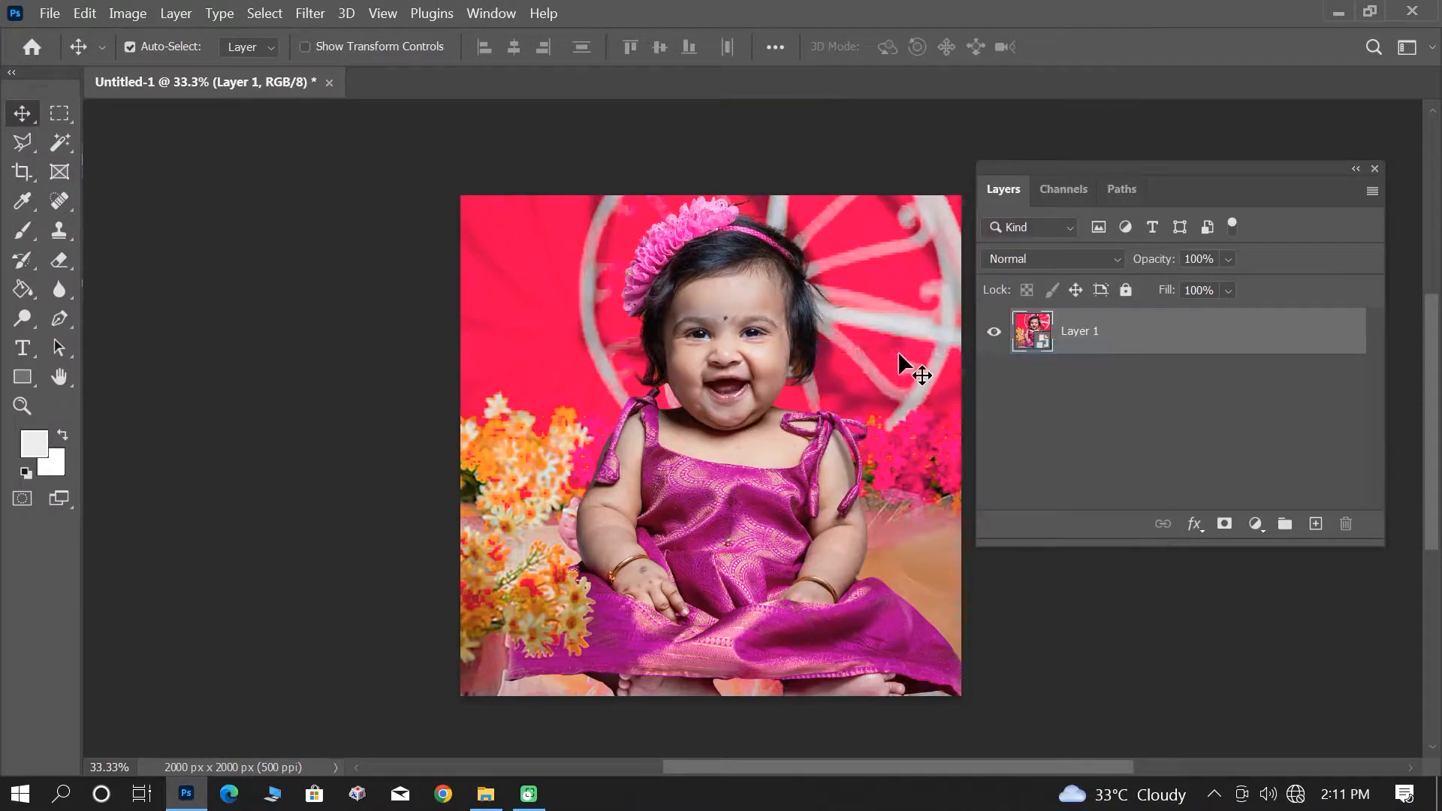
Open Liquify for the baby's face and set linked Eye Size to 100, left Eye Height to 70 and left Eye Width to 50
{"action": "left_click", "coordinate": [308, 14]}
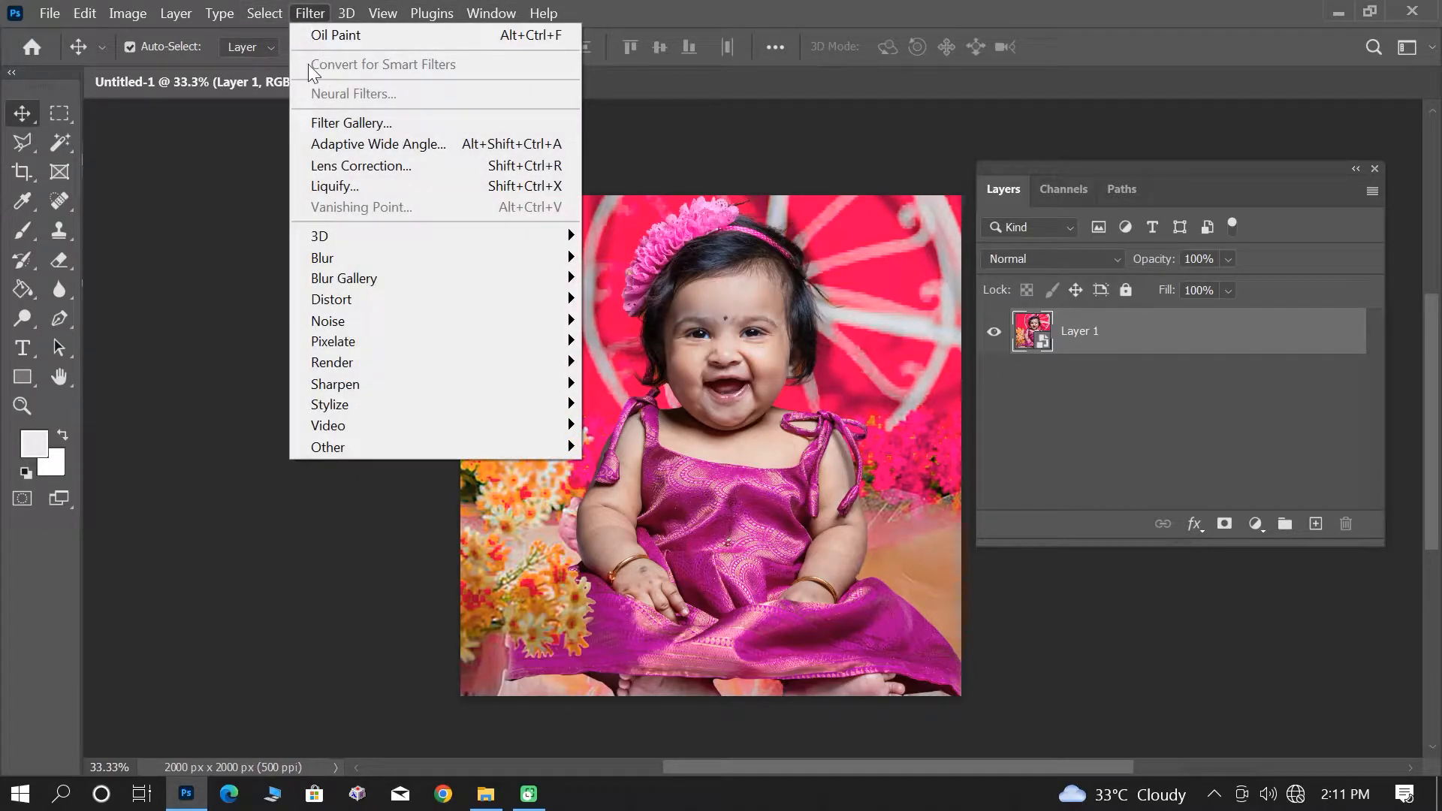
{"action": "left_click", "coordinate": [343, 188]}
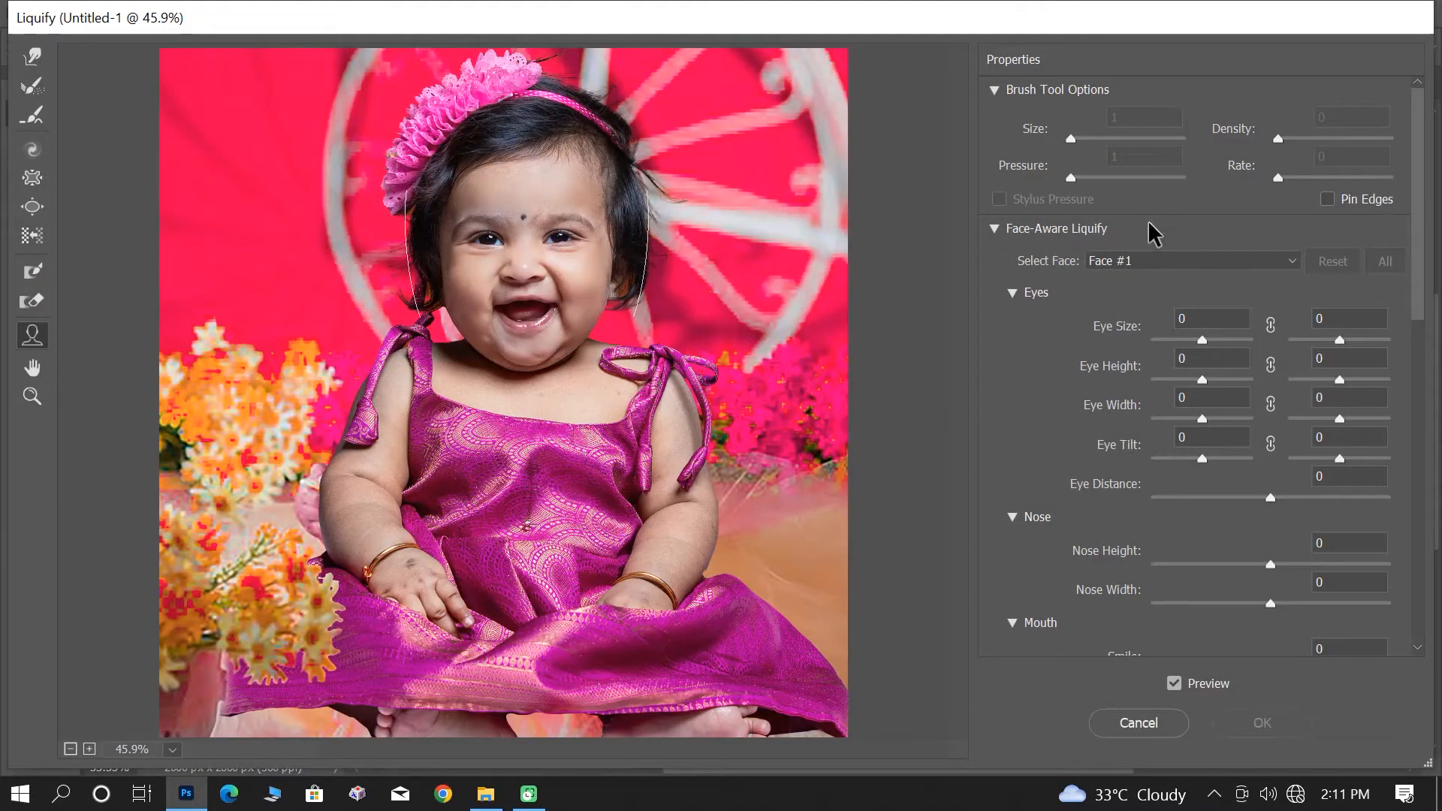
{"action": "left_click", "coordinate": [1133, 260]}
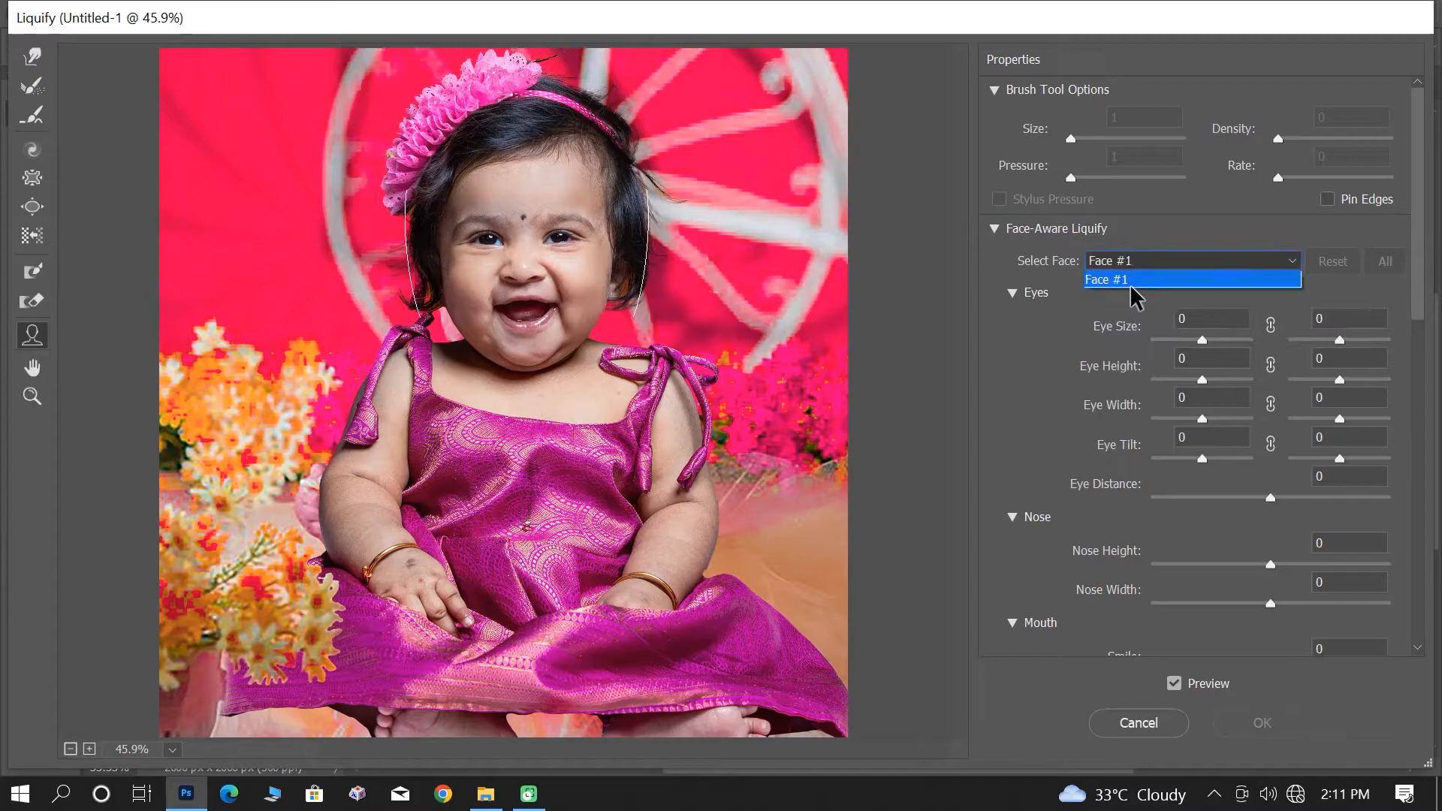
{"action": "left_click", "coordinate": [1142, 229]}
{"action": "left_click", "coordinate": [1270, 325]}
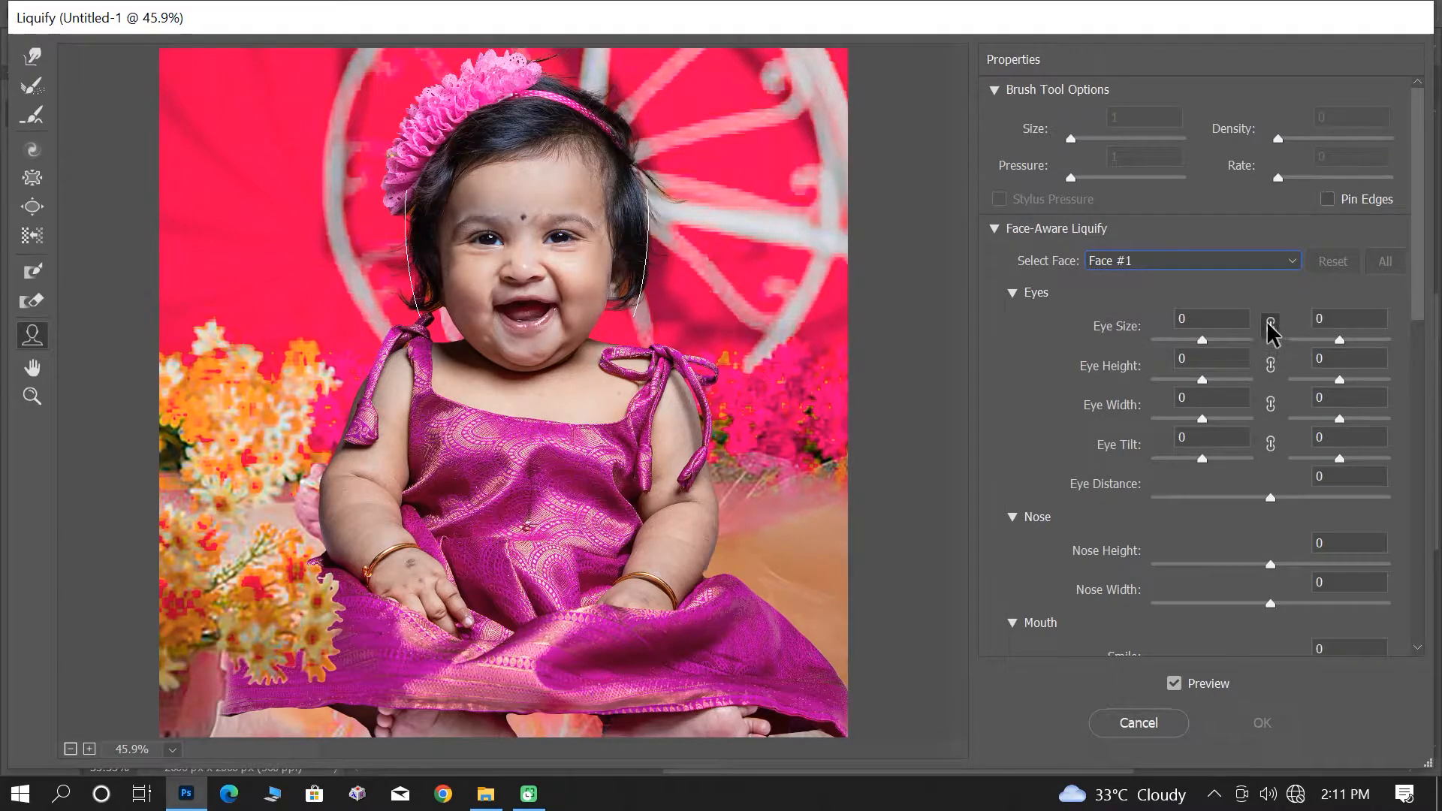
{"action": "type", "text": "10"}
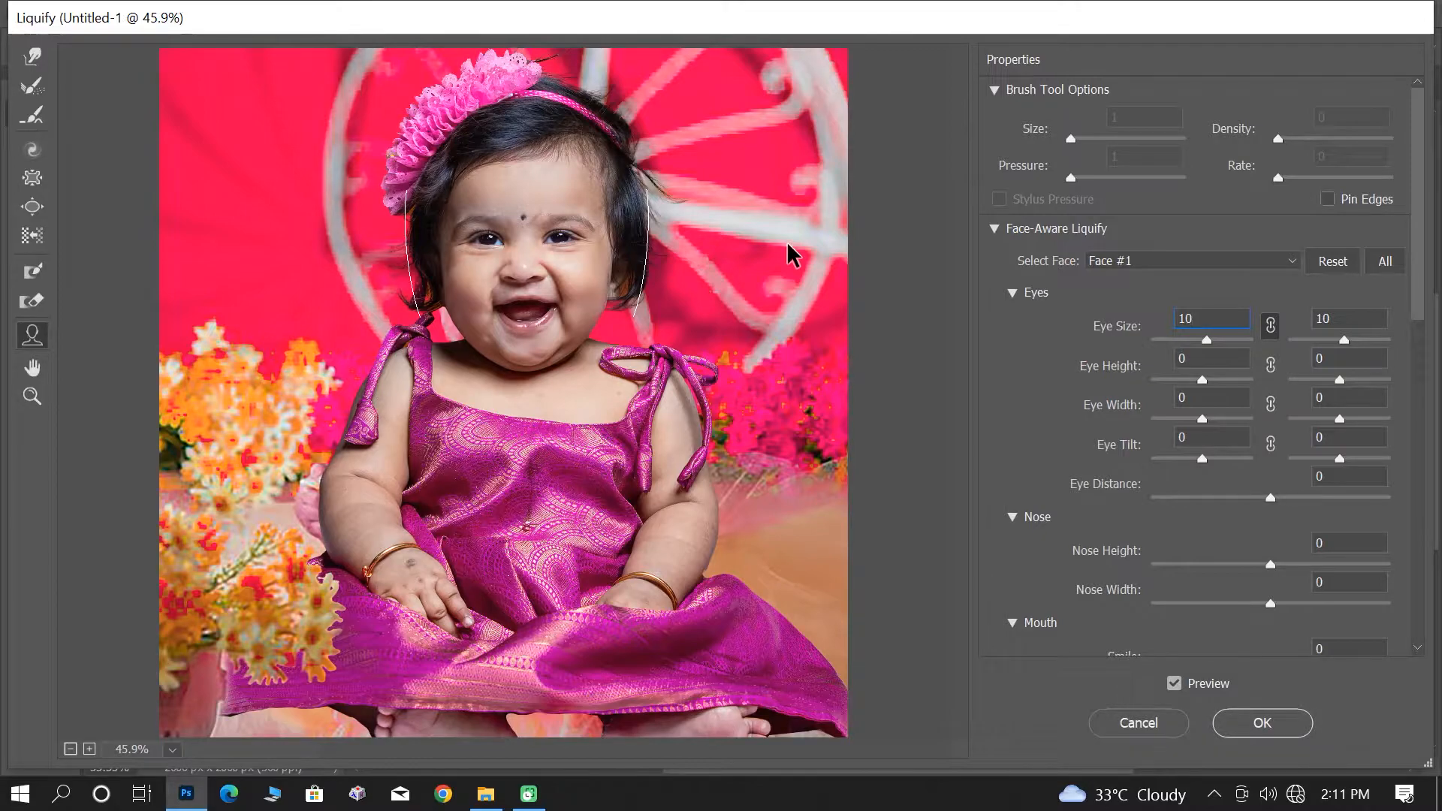
{"action": "type", "text": "0"}
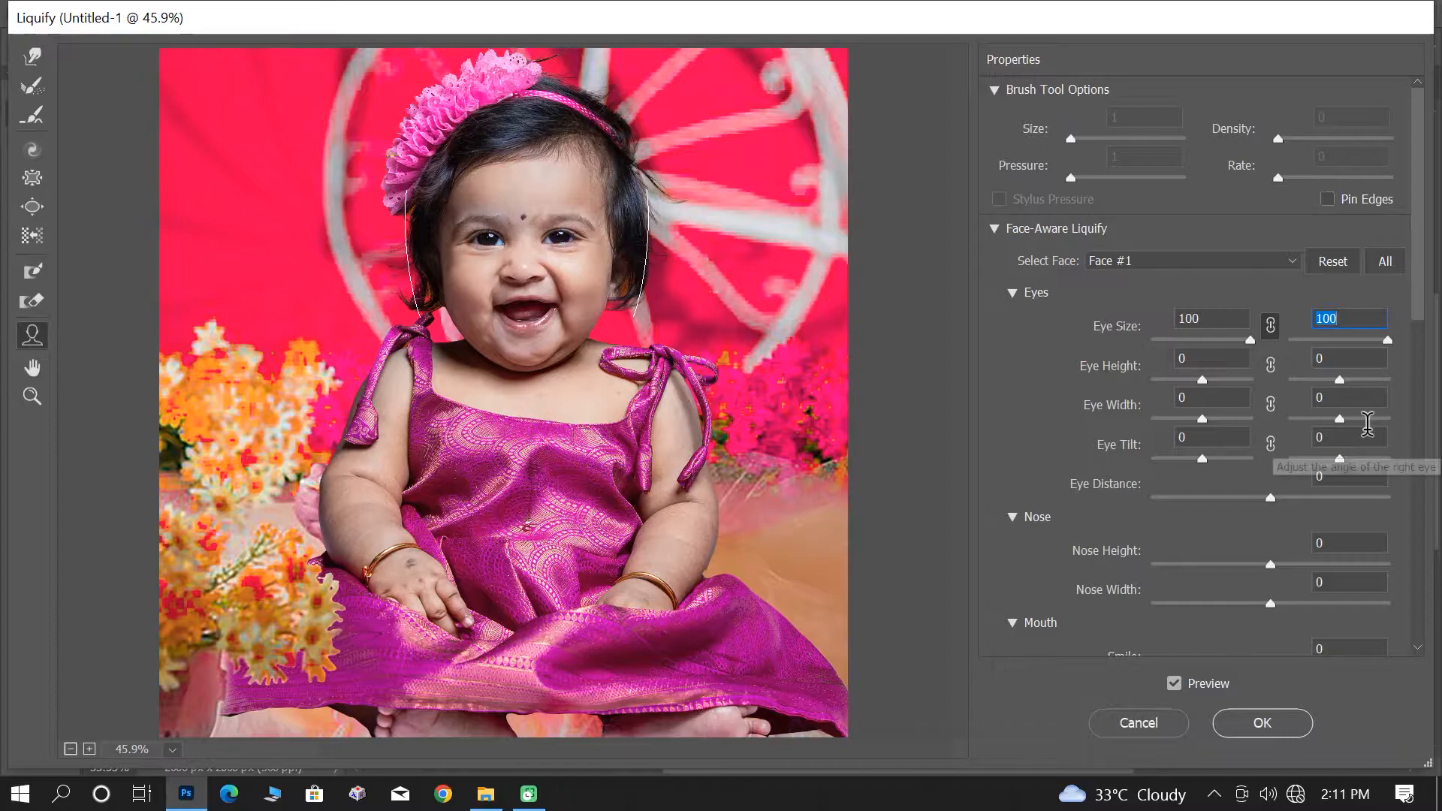
{"action": "key", "text": "Tab"}
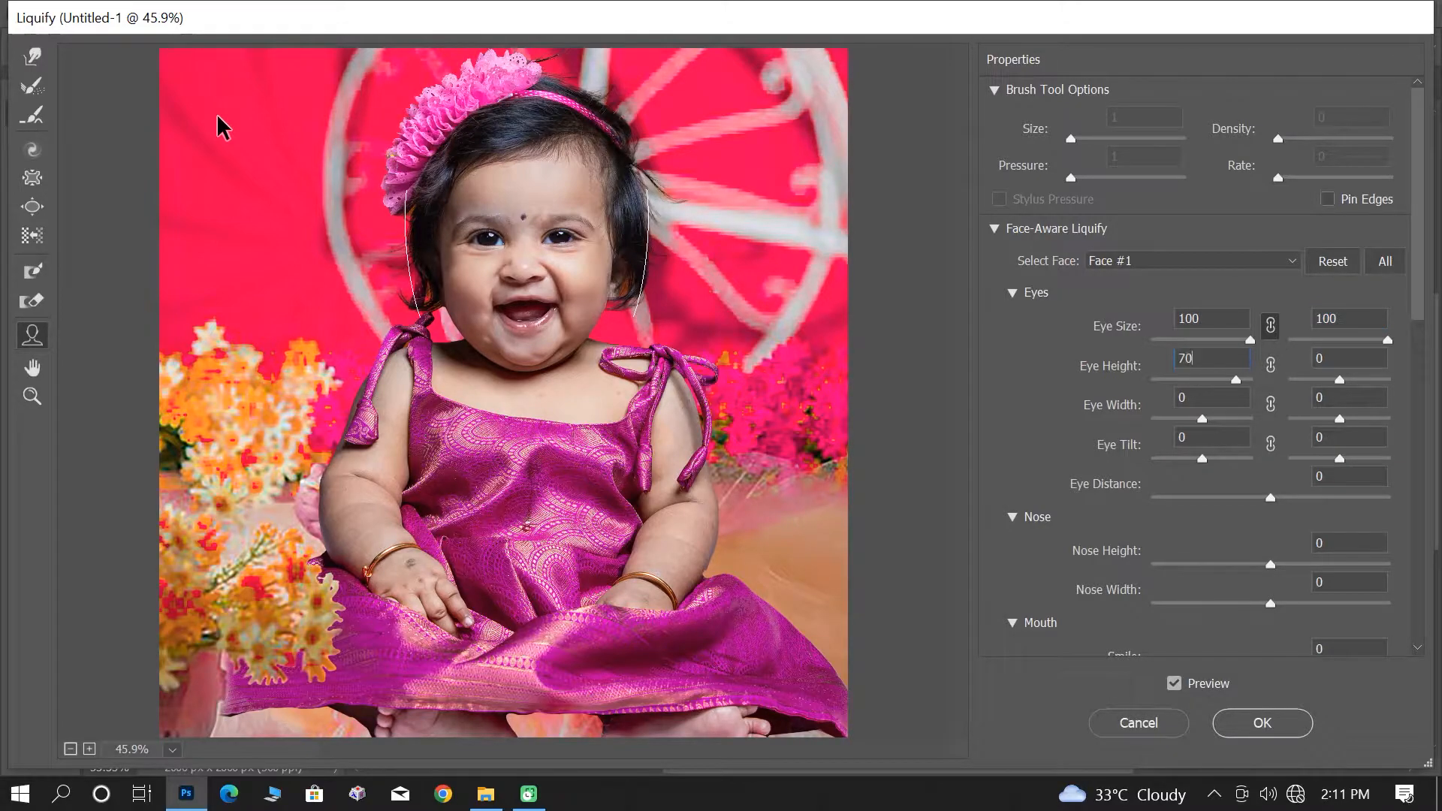
{"action": "left_click", "coordinate": [1208, 398]}
Set both Nose Height and Nose Width to 100 in the Face-Aware Liquify settings
{"action": "scroll", "coordinate": [1030, 403], "scroll_direction": "down", "scroll_amount": 1}
{"action": "scroll", "coordinate": [1033, 406], "scroll_direction": "down", "scroll_amount": 1}
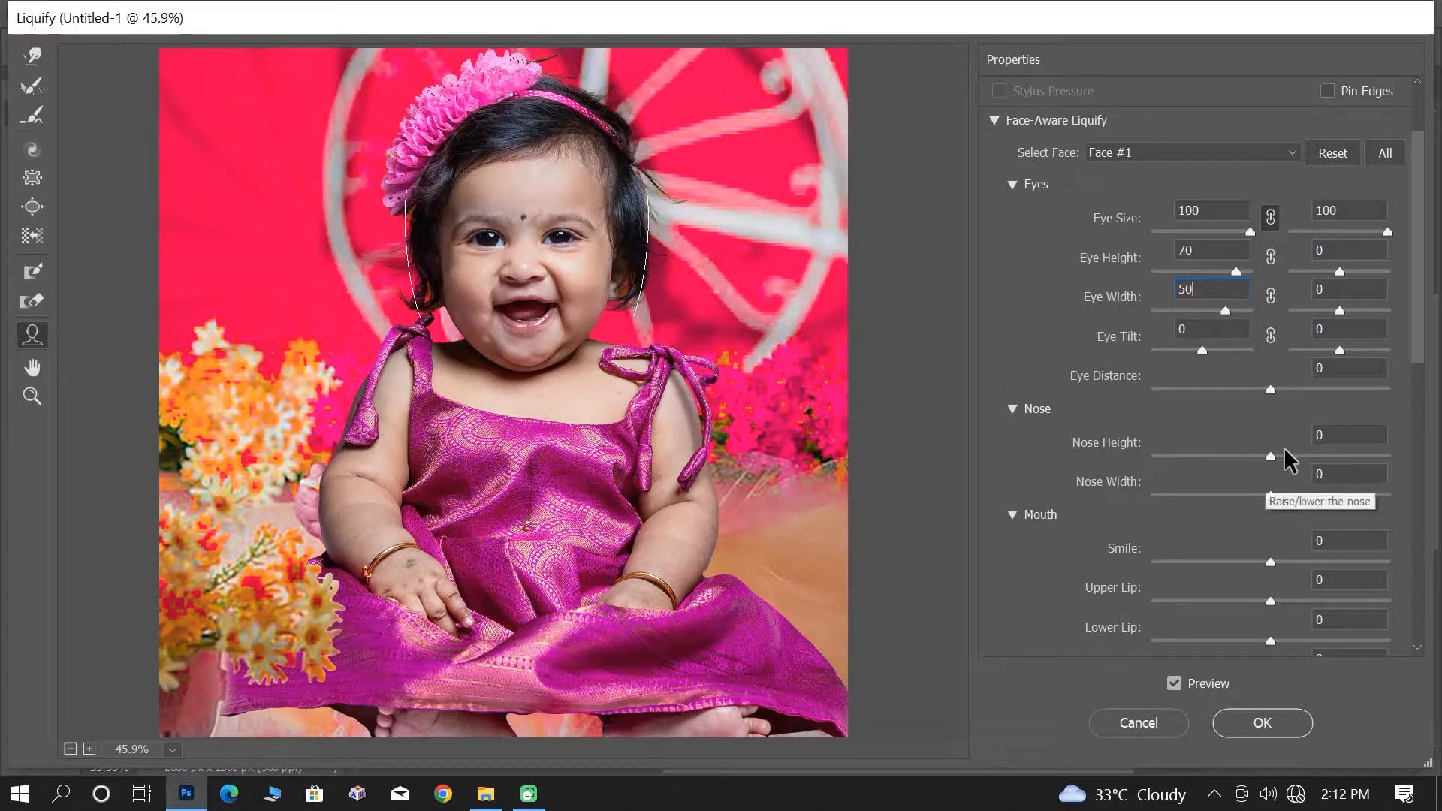
{"action": "left_click", "coordinate": [1328, 436]}
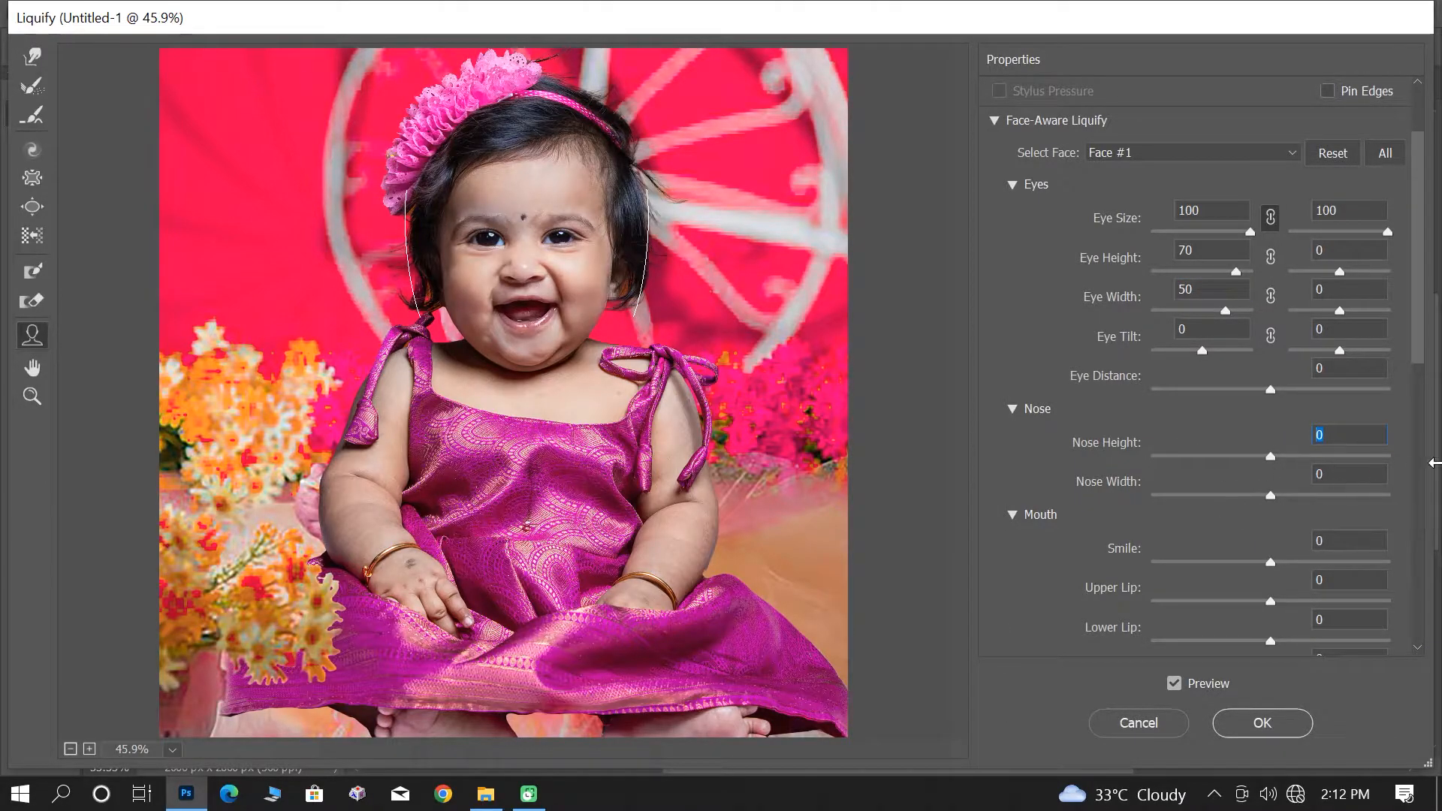
{"action": "left_click_drag", "start_coordinate": [1271, 457], "coordinate": [1433, 485]}
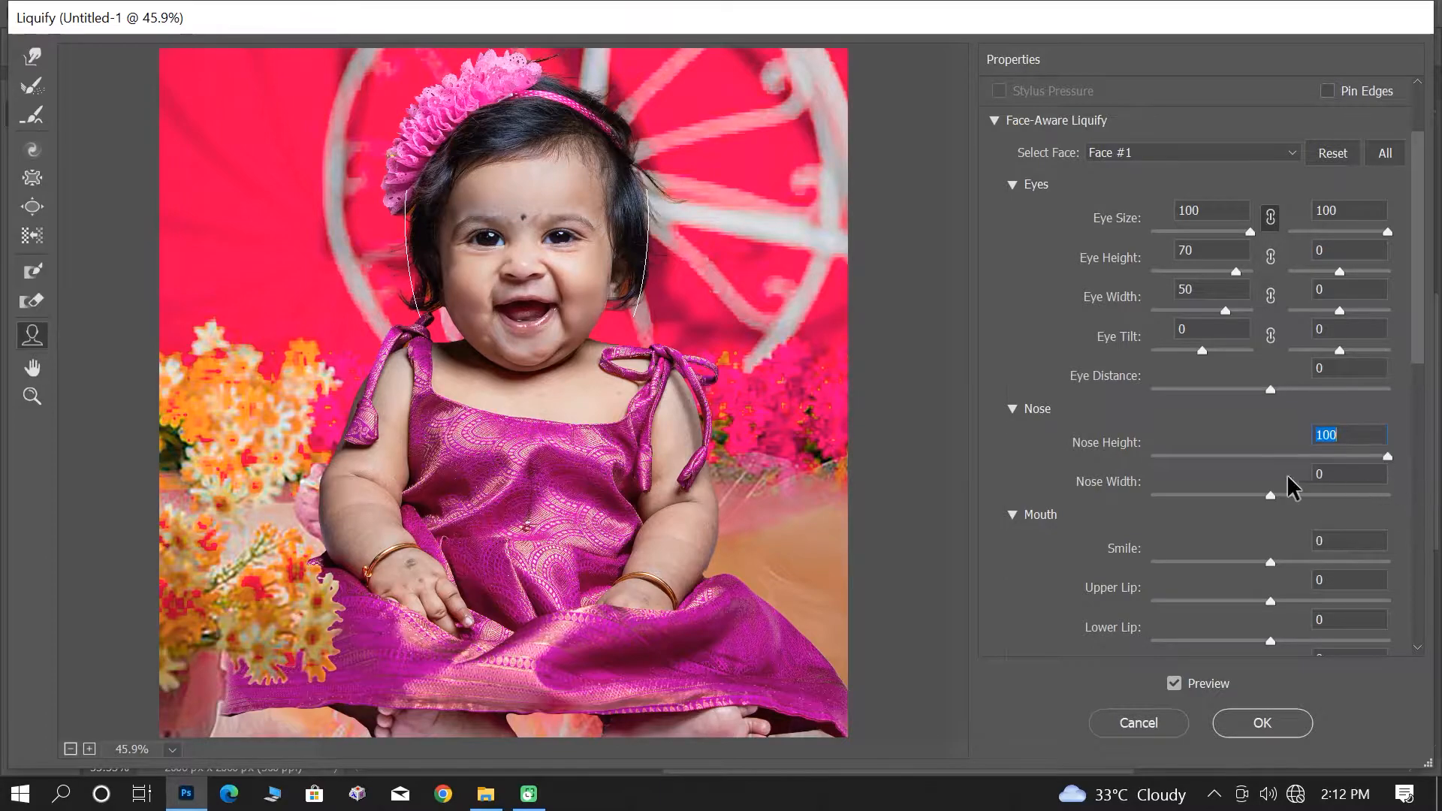
{"action": "left_click_drag", "start_coordinate": [1275, 496], "coordinate": [1424, 526]}
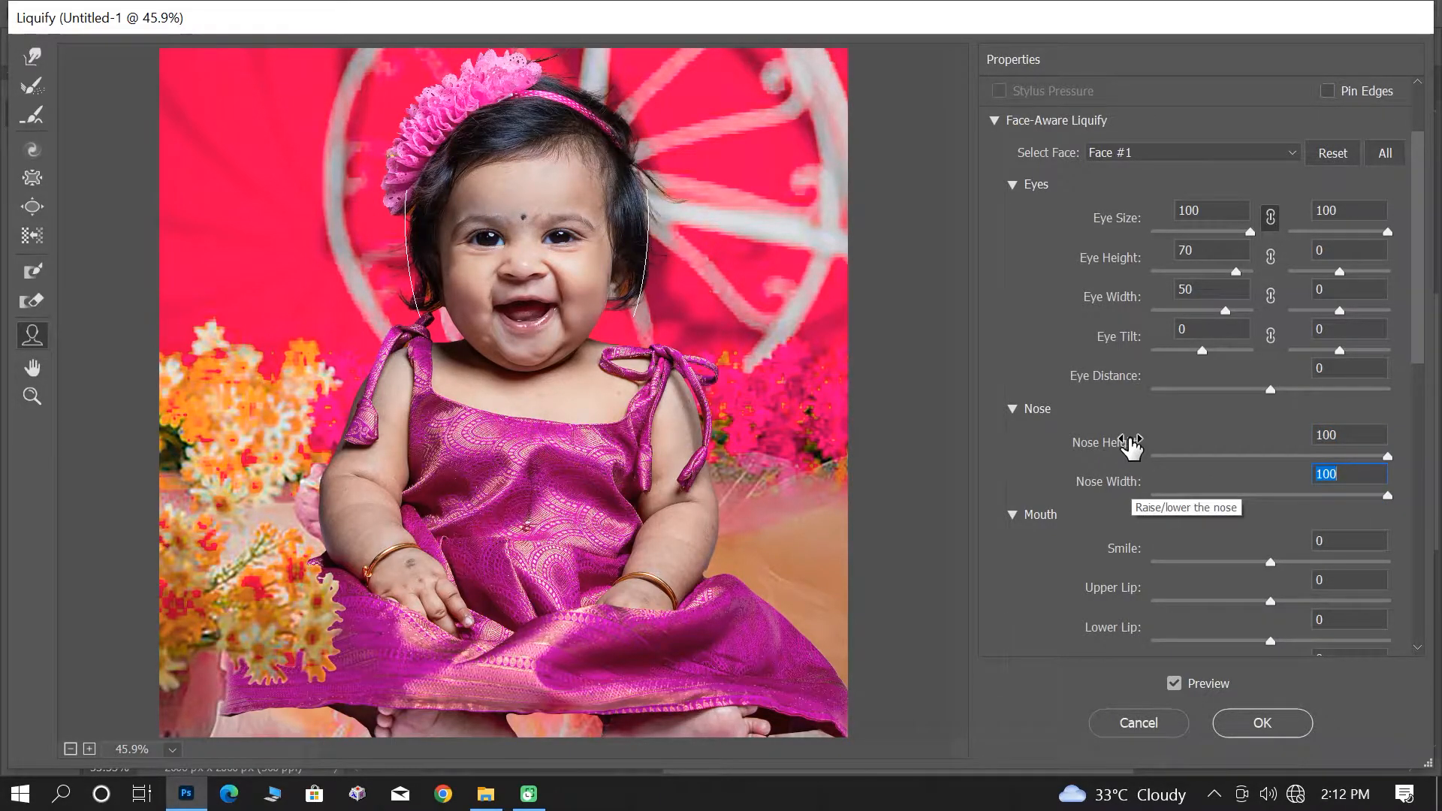
Set the mouth's Upper Lip to 100 and Lower Lip to -100
{"action": "scroll", "coordinate": [1178, 460], "scroll_direction": "down", "scroll_amount": 3}
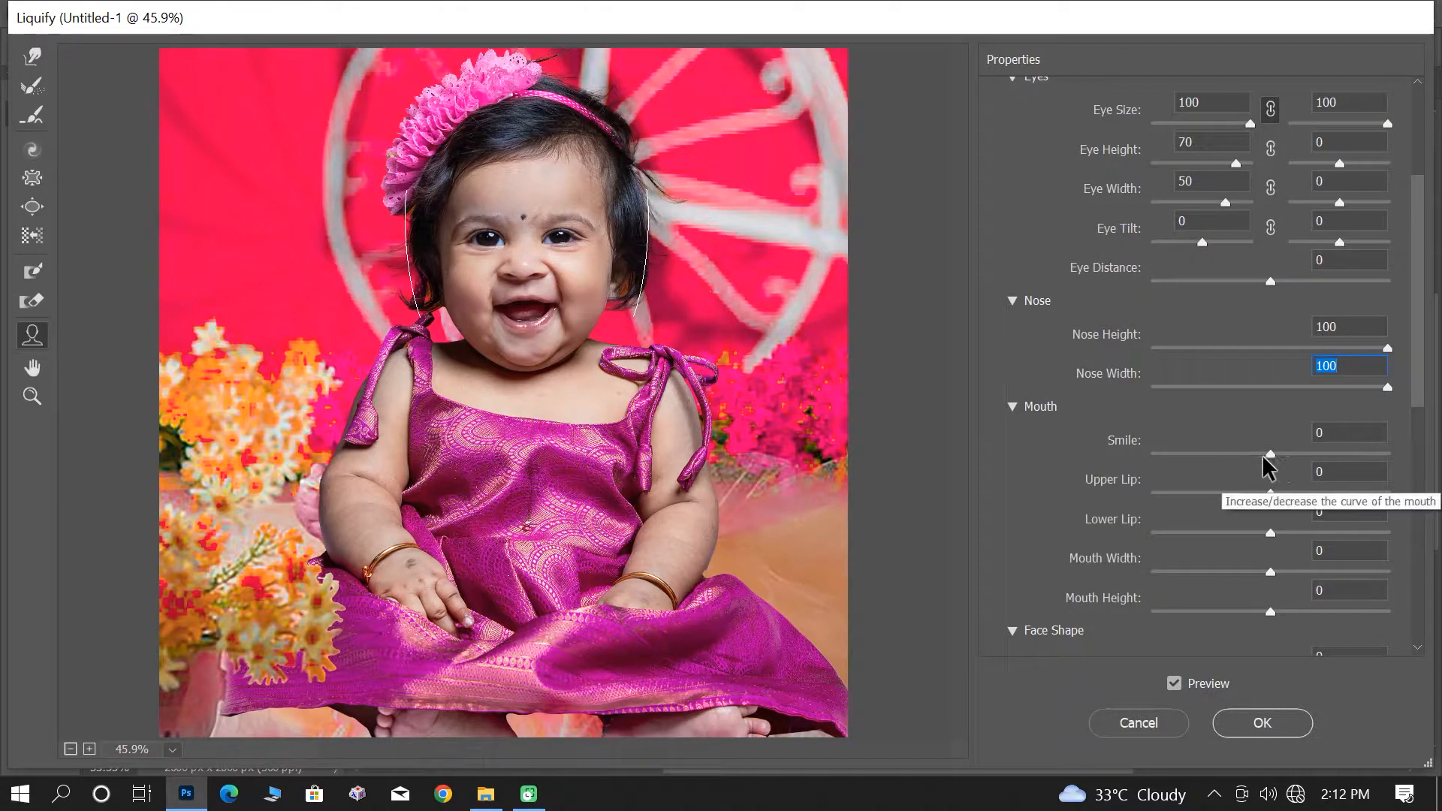
{"action": "scroll", "coordinate": [1226, 534], "scroll_direction": "down", "scroll_amount": 1}
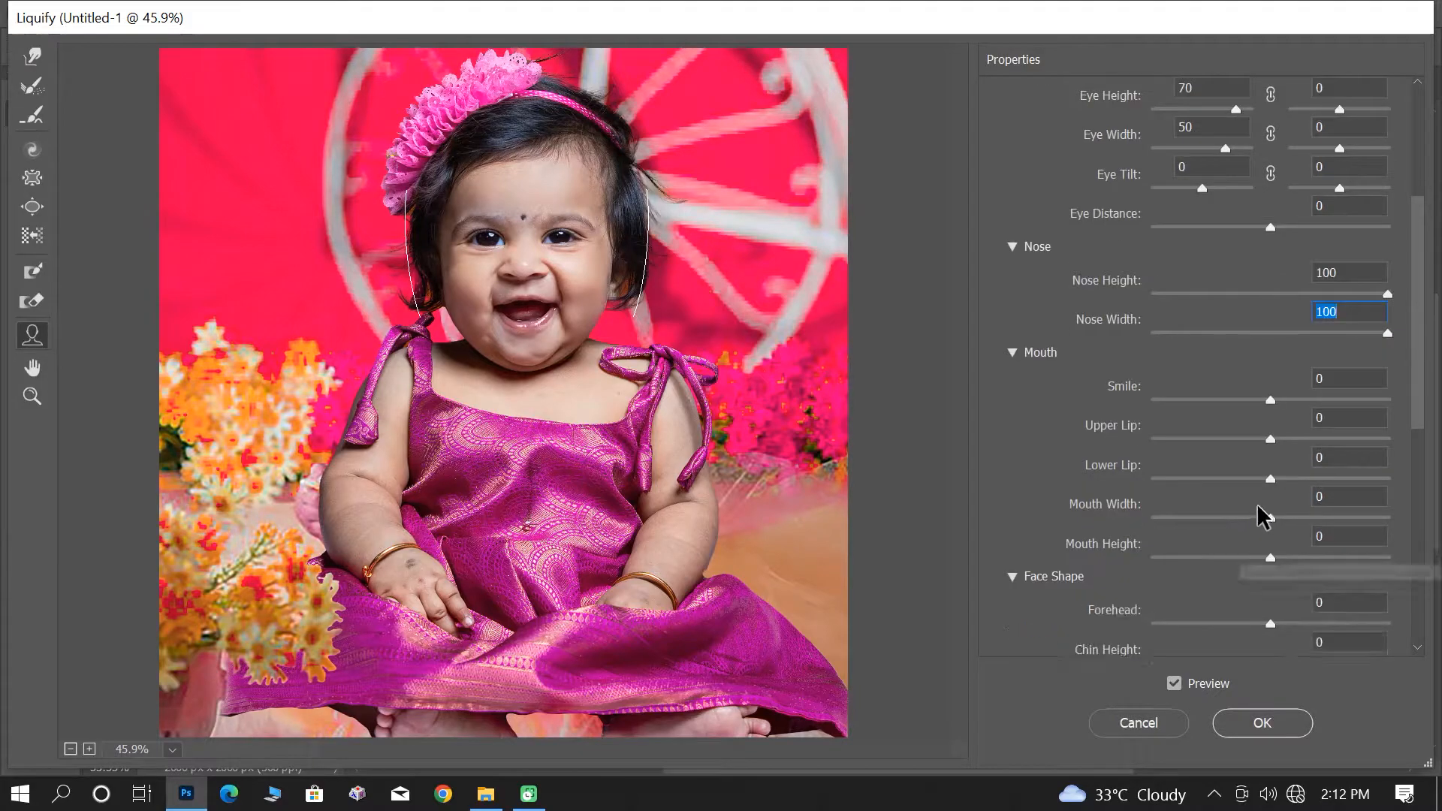
{"action": "left_click_drag", "start_coordinate": [1270, 439], "coordinate": [1406, 444]}
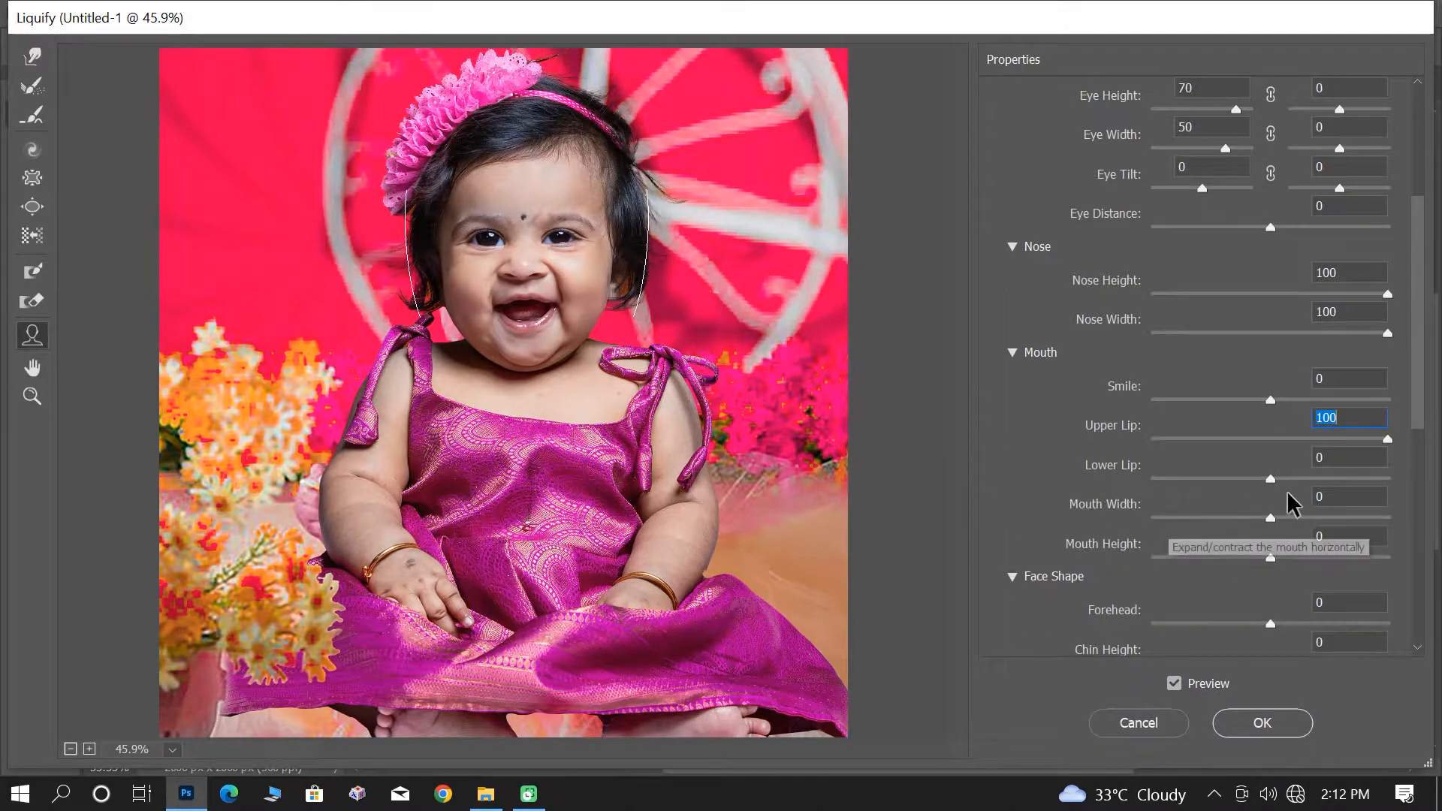
{"action": "left_click_drag", "start_coordinate": [1270, 479], "coordinate": [1058, 499]}
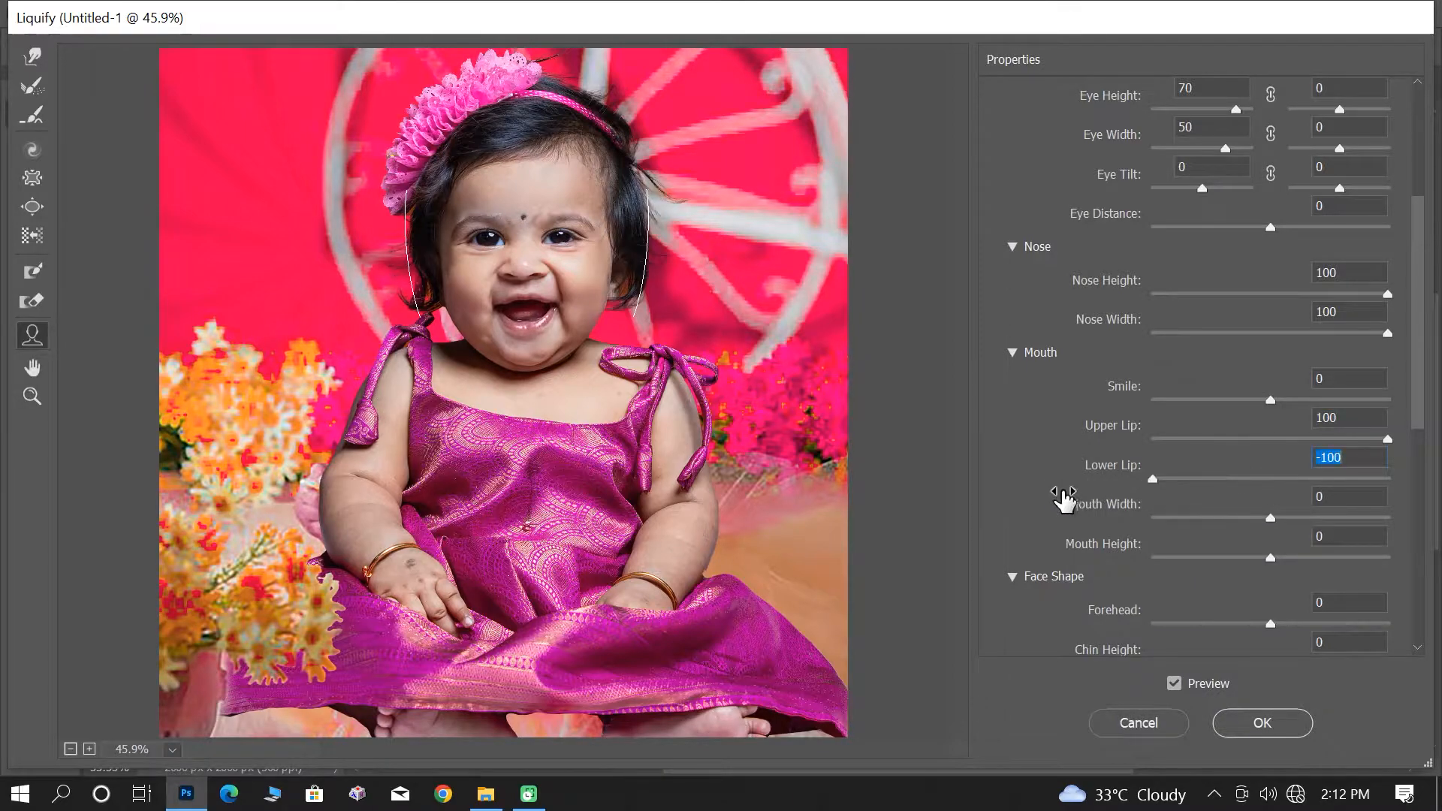
Set the face shape's Forehead to -50, Chin Height to -20, Jawline to -100 and Face Width to 15, and apply Liquify
{"action": "scroll", "coordinate": [1089, 511], "scroll_direction": "down", "scroll_amount": 2}
{"action": "scroll", "coordinate": [1124, 516], "scroll_direction": "down", "scroll_amount": 3}
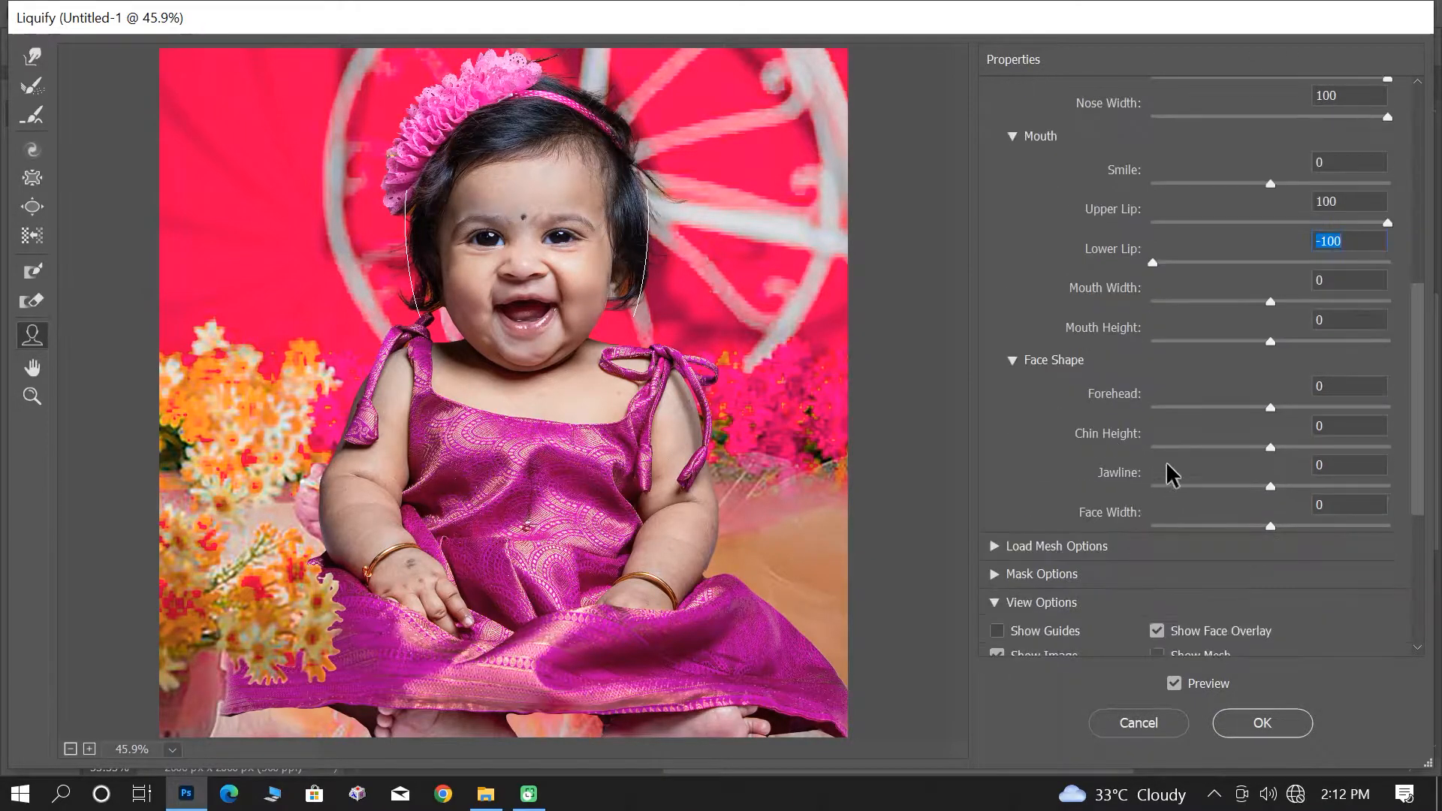
{"action": "left_click", "coordinate": [1335, 386]}
{"action": "type", "text": "-50"}
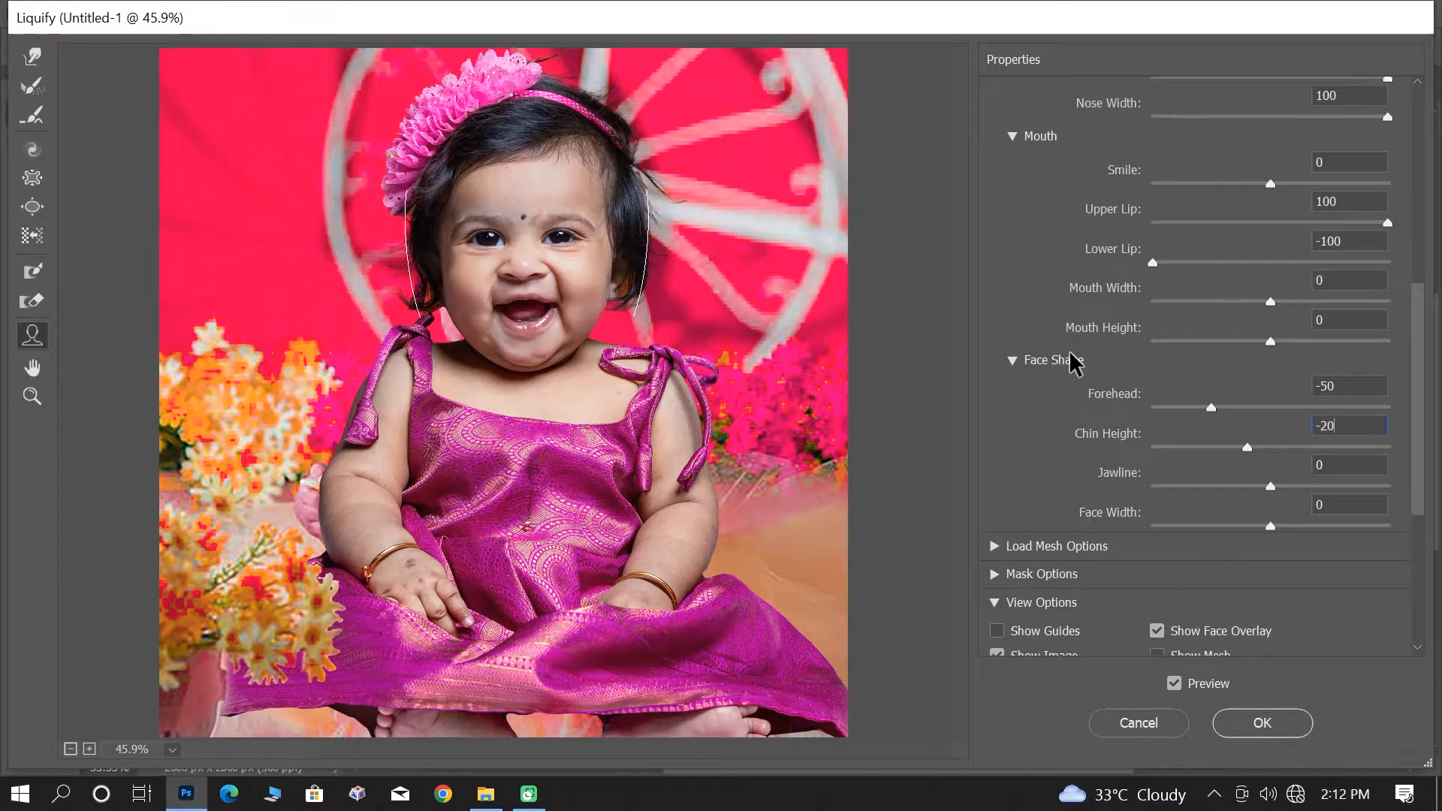
{"action": "type", "text": "-100"}
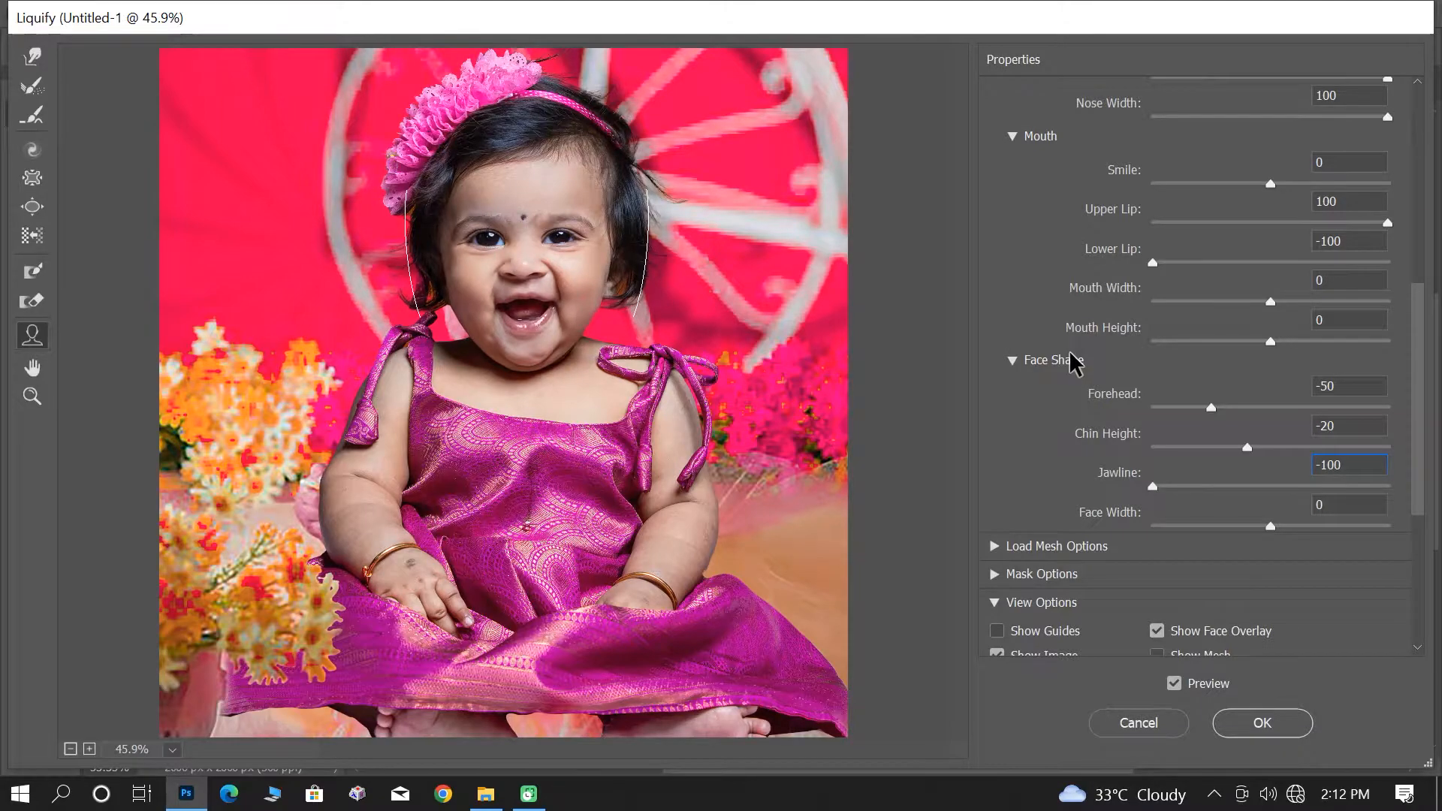
{"action": "left_click", "coordinate": [1327, 504]}
{"action": "type", "text": "15"}
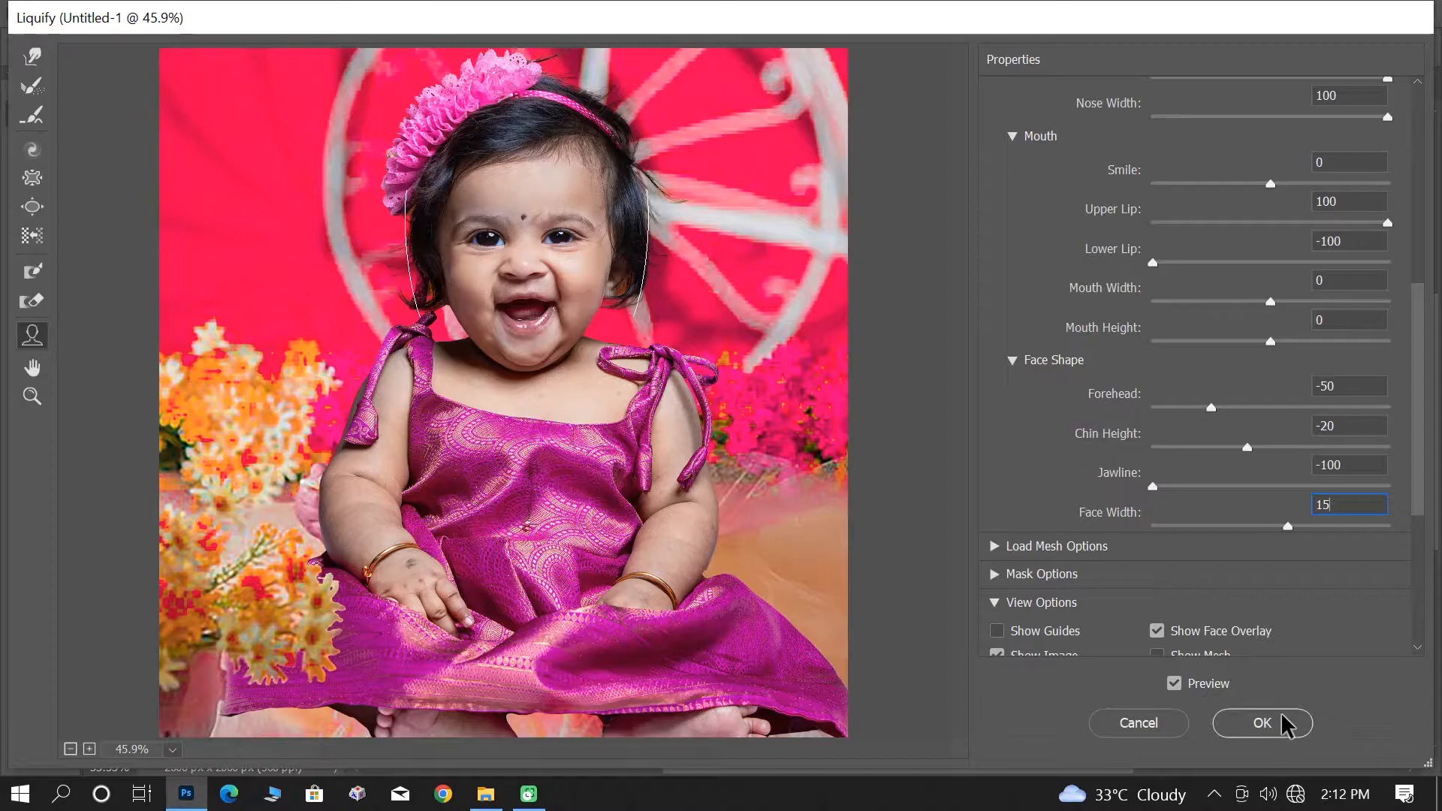
{"action": "left_click", "coordinate": [1263, 723]}
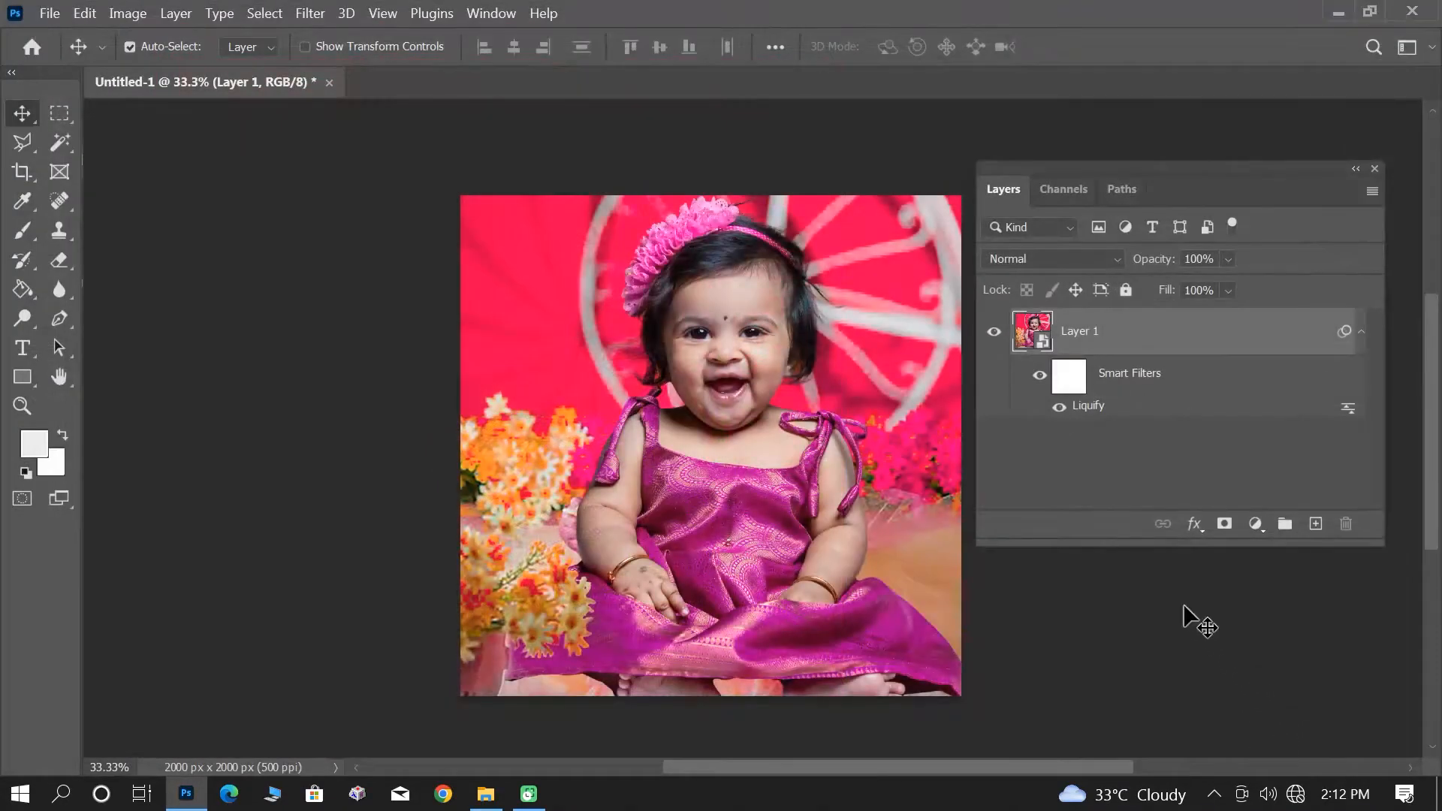
Compare the baby's face with and without the Liquify smart filter and examine it up close
{"action": "left_click", "coordinate": [1038, 376]}
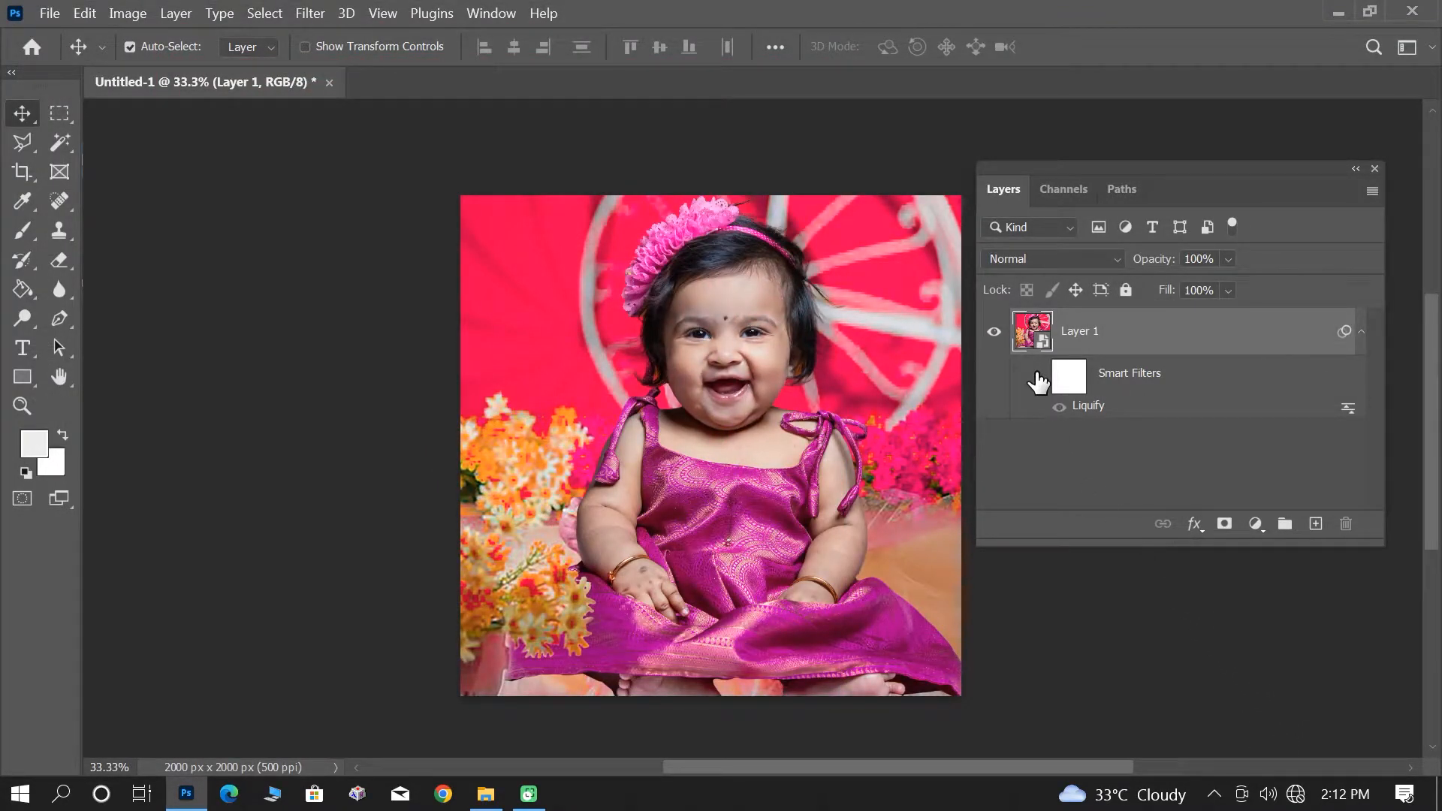
{"action": "left_click", "coordinate": [1038, 378]}
{"action": "left_click", "coordinate": [1039, 377]}
{"action": "left_click", "coordinate": [1040, 377]}
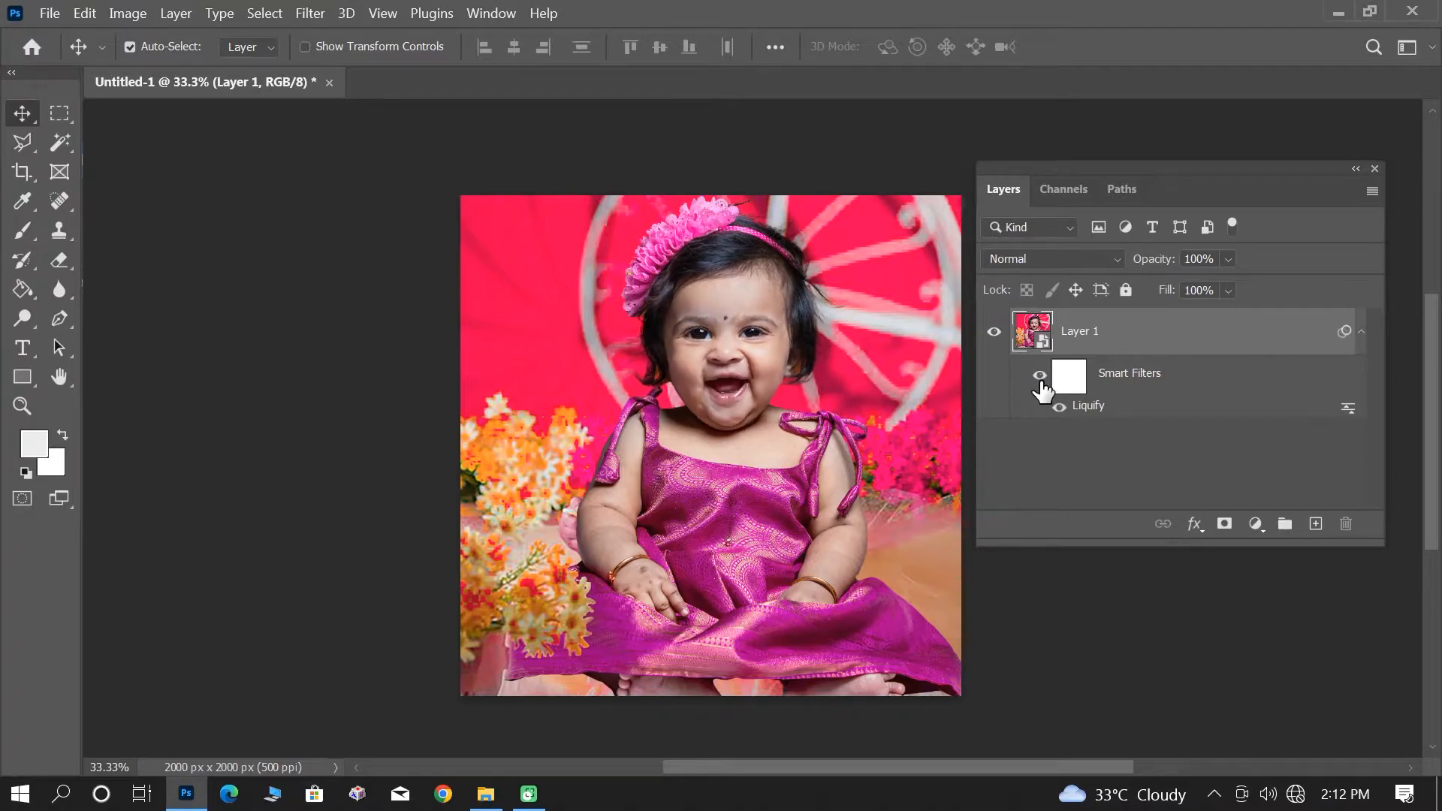
{"action": "key", "text": "ctrl+space"}
{"action": "left_click", "coordinate": [781, 375], "text": "ctrl"}
{"action": "left_click", "coordinate": [781, 375], "text": "ctrl"}
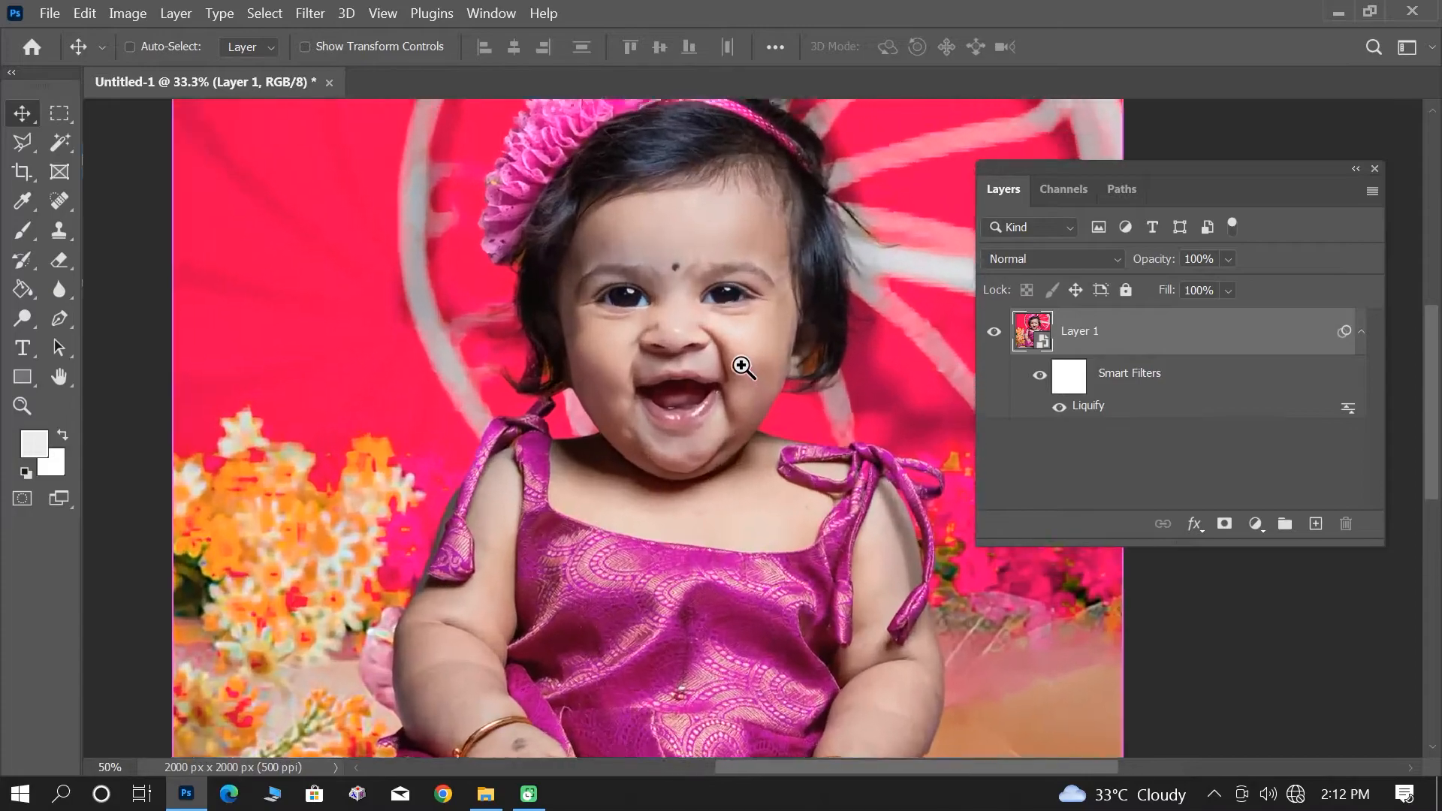
{"action": "right_click", "coordinate": [752, 368], "text": "ctrl"}
{"action": "left_click", "coordinate": [763, 377]}
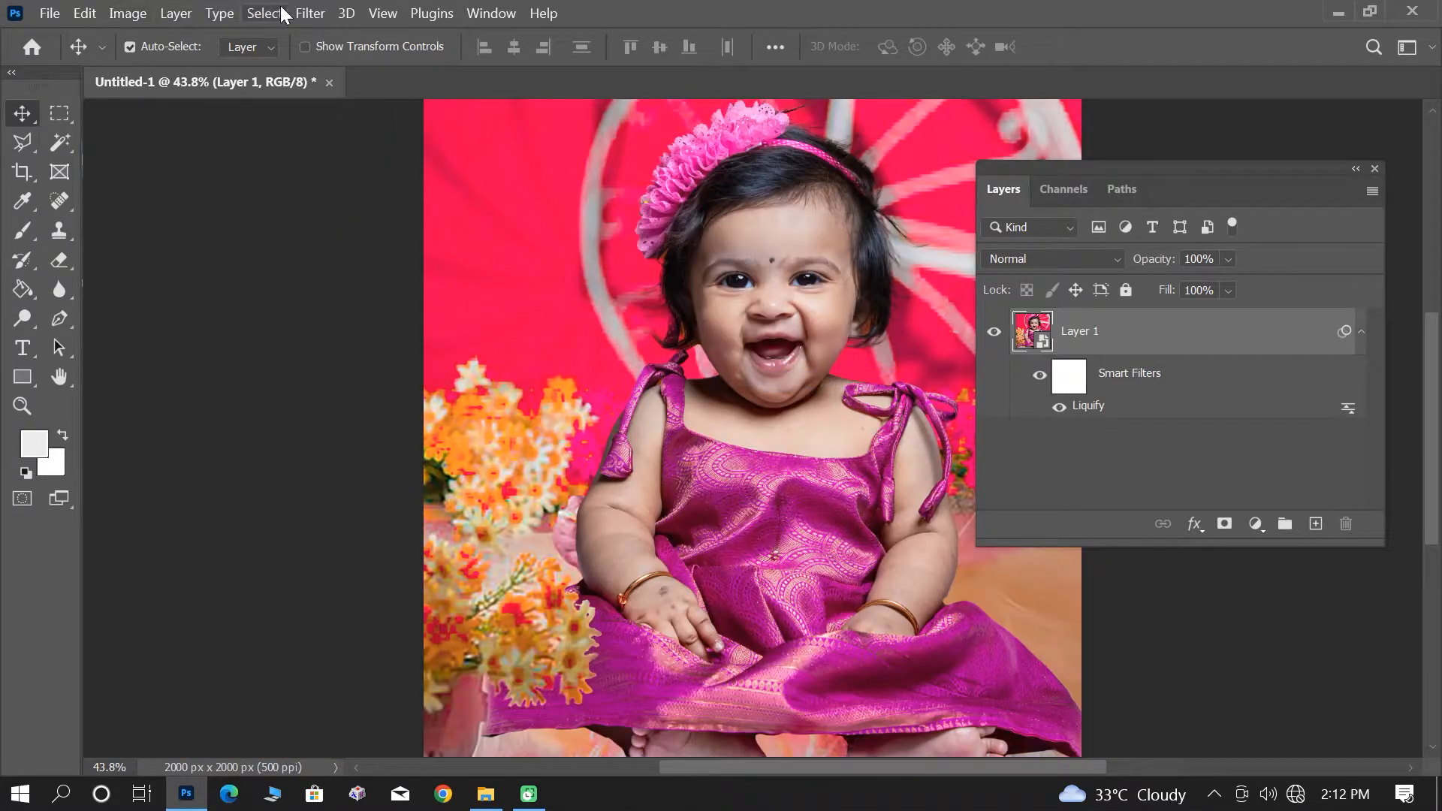
Apply the Oil Paint filter with Stylization 5.0, Cleanliness 3.0, Scale 0.1, Bristle Detail 0.0 and Lighting off
{"action": "left_click", "coordinate": [310, 13]}
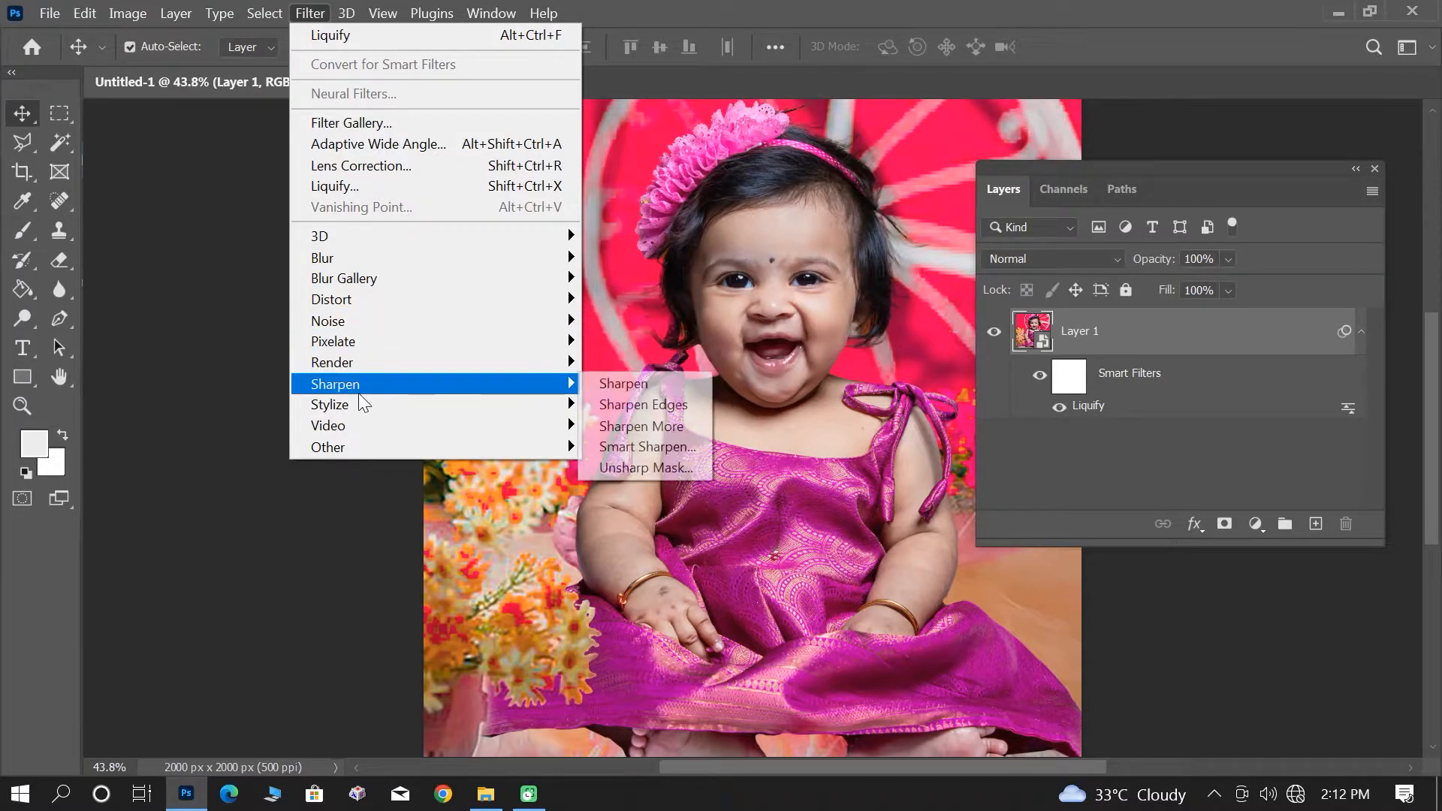
{"action": "mouse_move", "coordinate": [380, 404]}
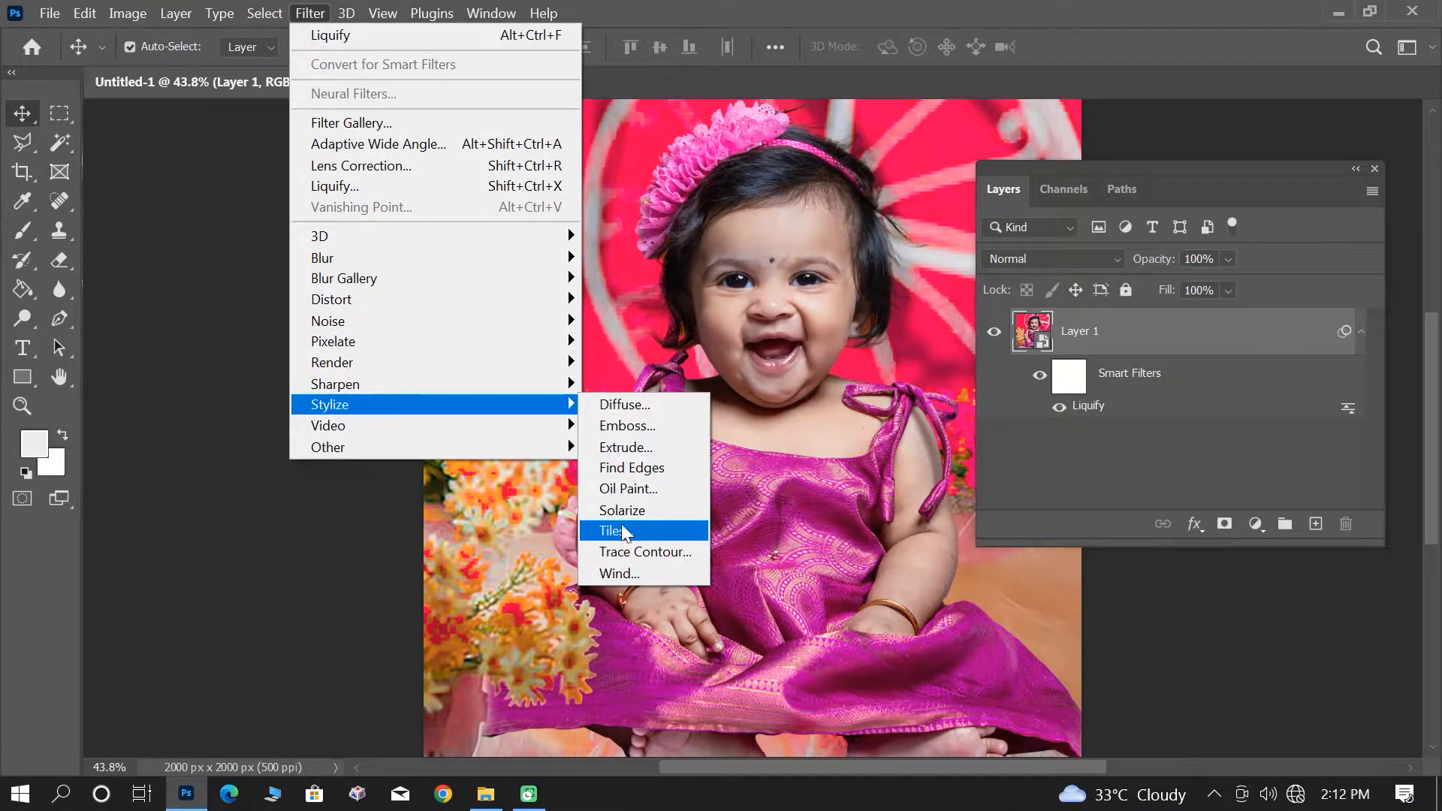
{"action": "left_click", "coordinate": [620, 488]}
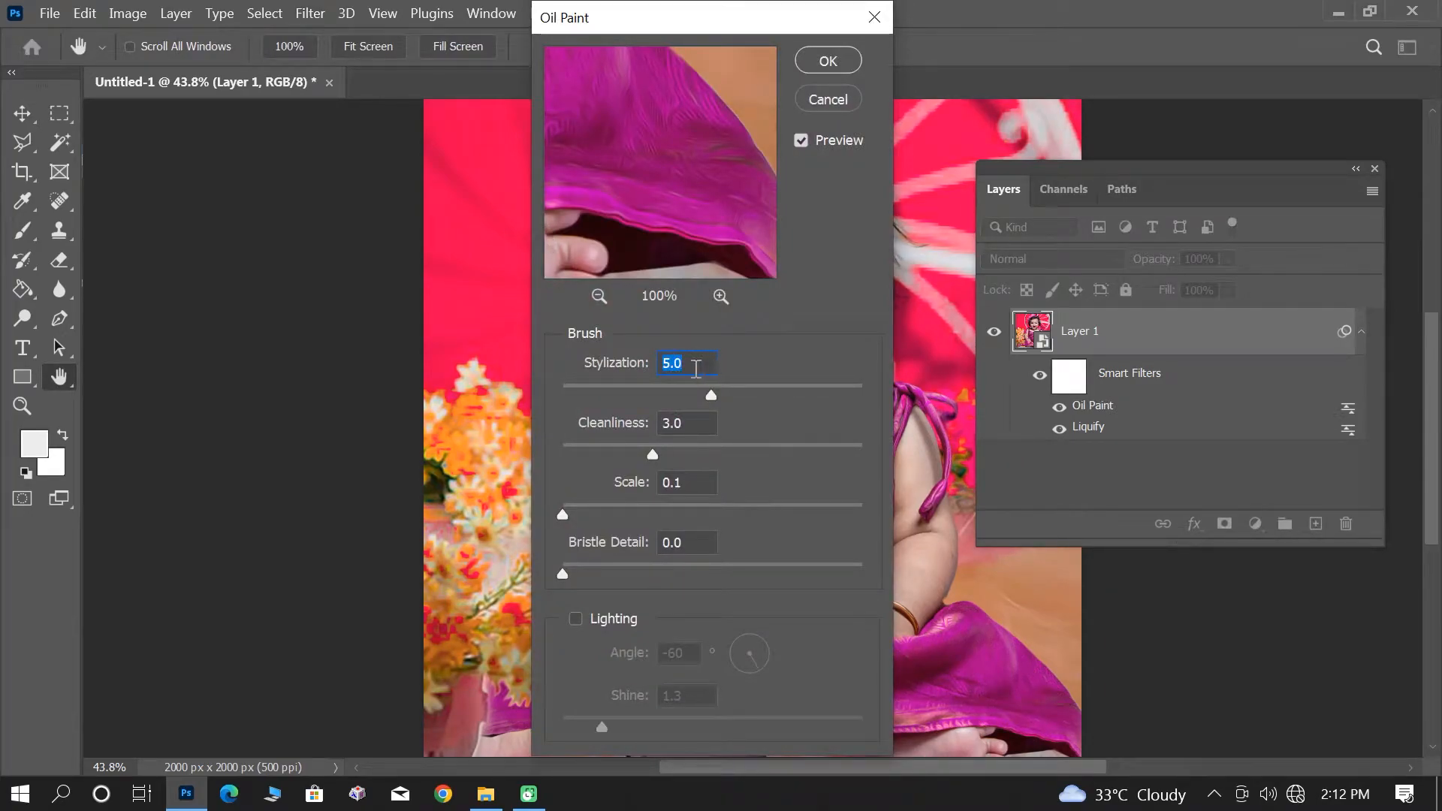
{"action": "left_click_drag", "start_coordinate": [585, 21], "coordinate": [202, 21]}
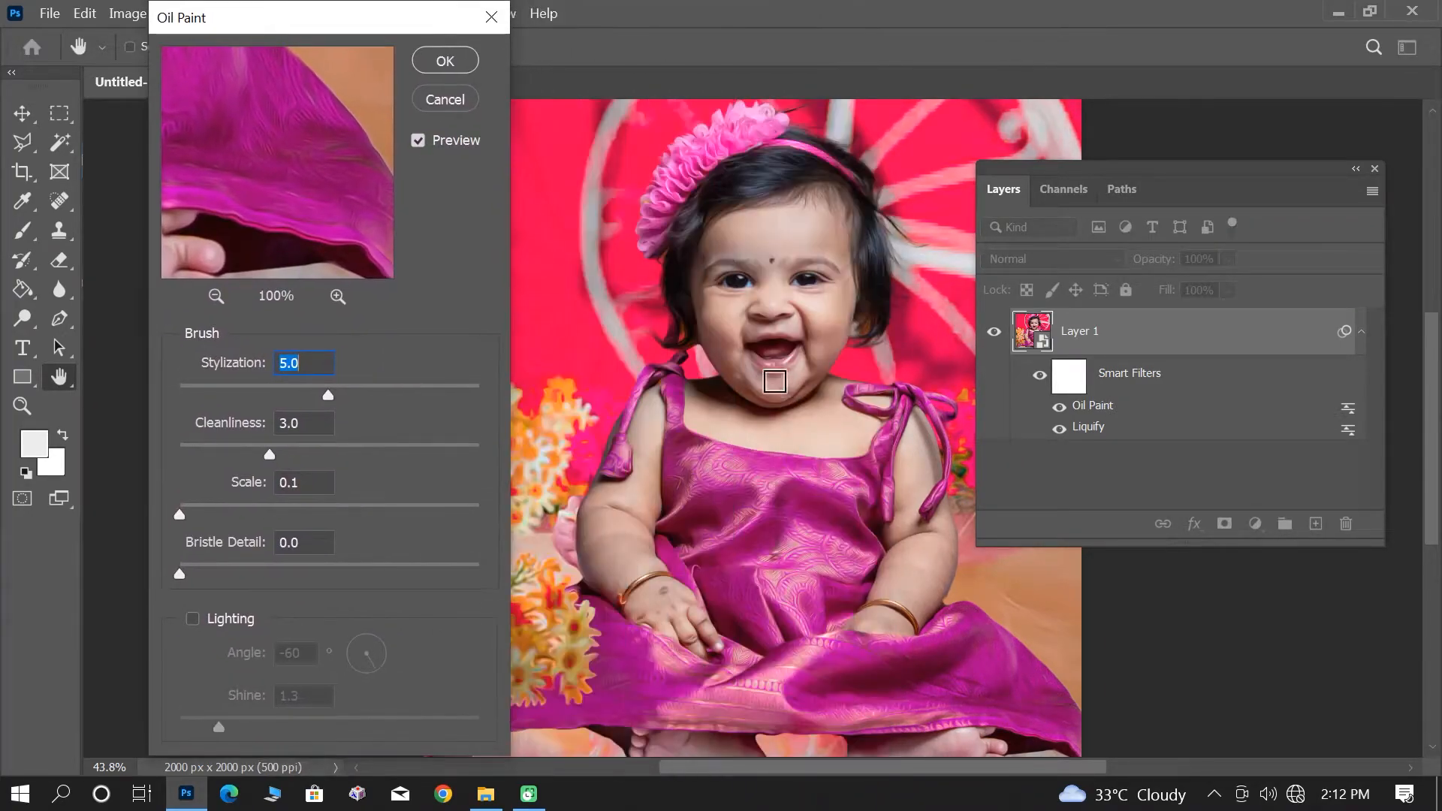
{"action": "left_click", "coordinate": [759, 300]}
{"action": "left_click_drag", "start_coordinate": [285, 190], "coordinate": [341, 205]}
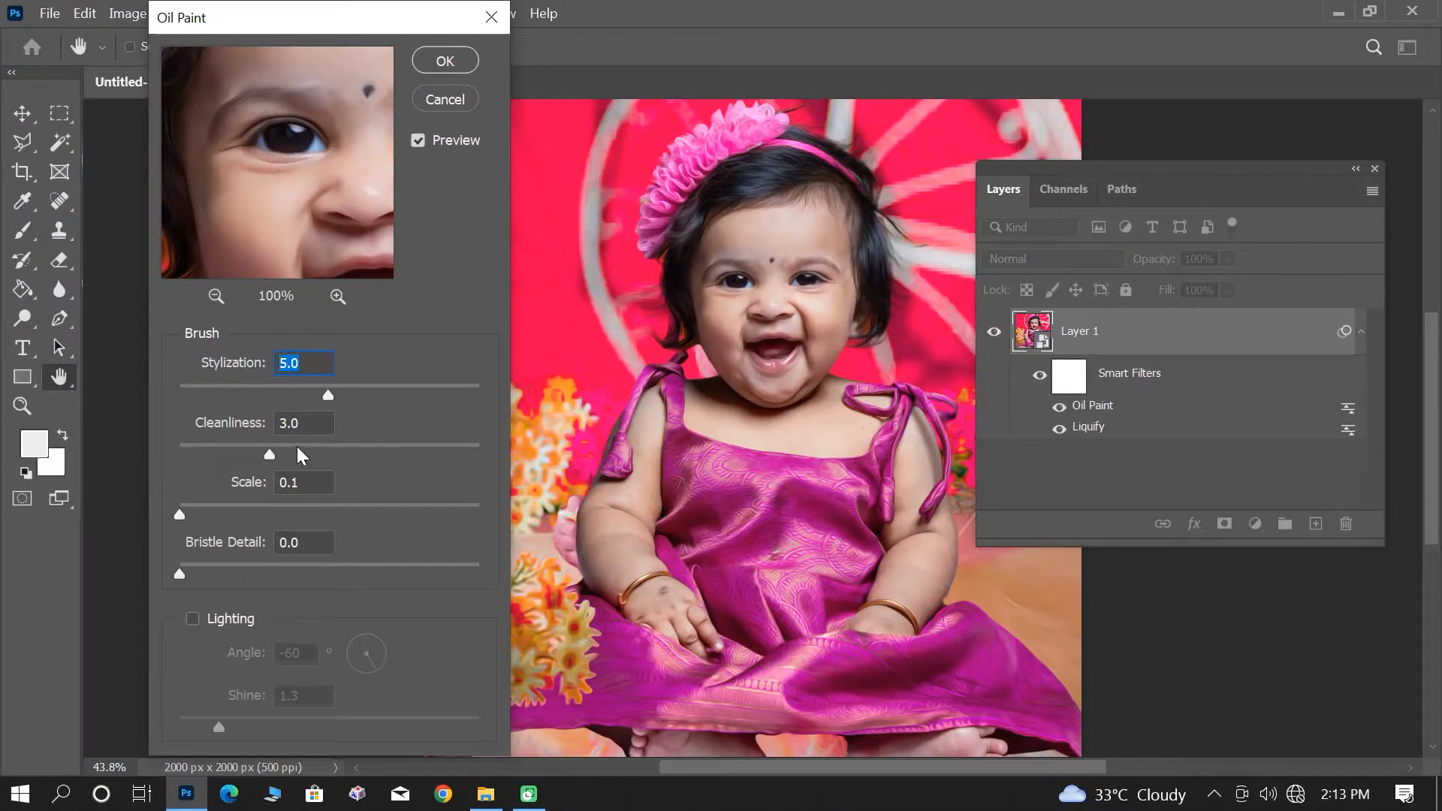
{"action": "left_click", "coordinate": [240, 624]}
{"action": "left_click", "coordinate": [241, 625]}
{"action": "left_click", "coordinate": [240, 624]}
{"action": "left_click", "coordinate": [240, 624]}
{"action": "left_click", "coordinate": [441, 64]}
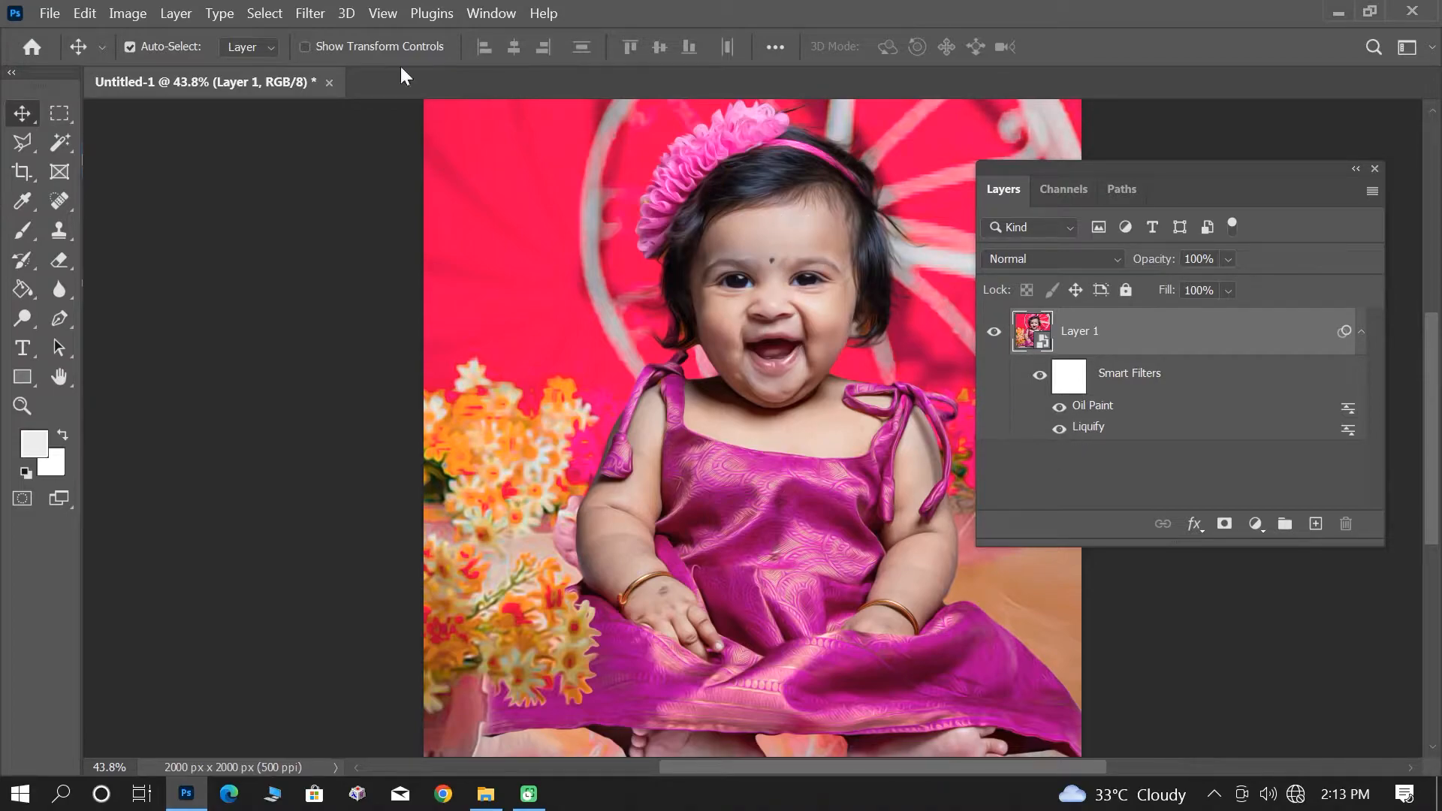
Apply Poster Edges from the Filter Gallery with Edge Thickness 10, Edge Intensity 0 and Posterization 6
{"action": "left_click", "coordinate": [301, 15]}
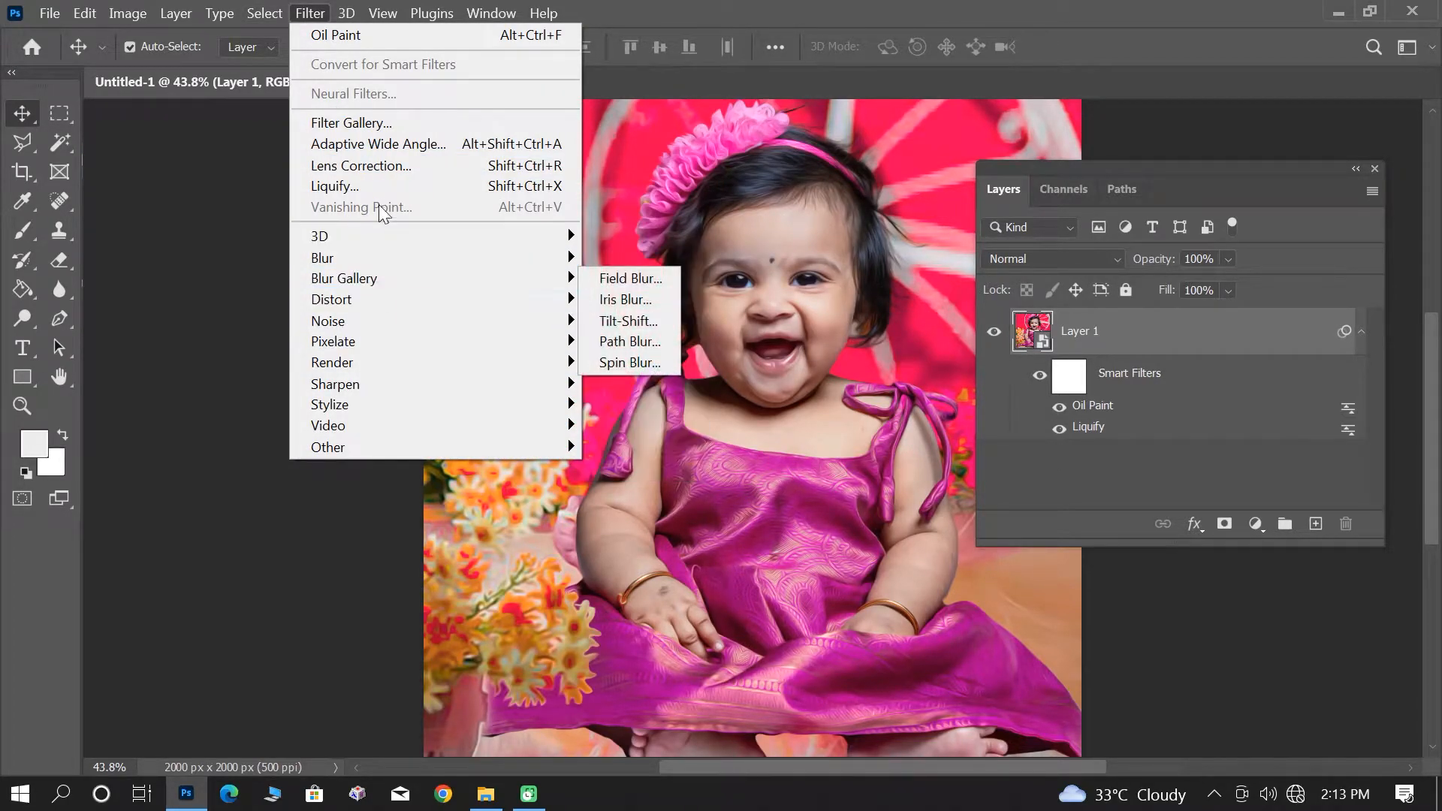
{"action": "left_click", "coordinate": [380, 127]}
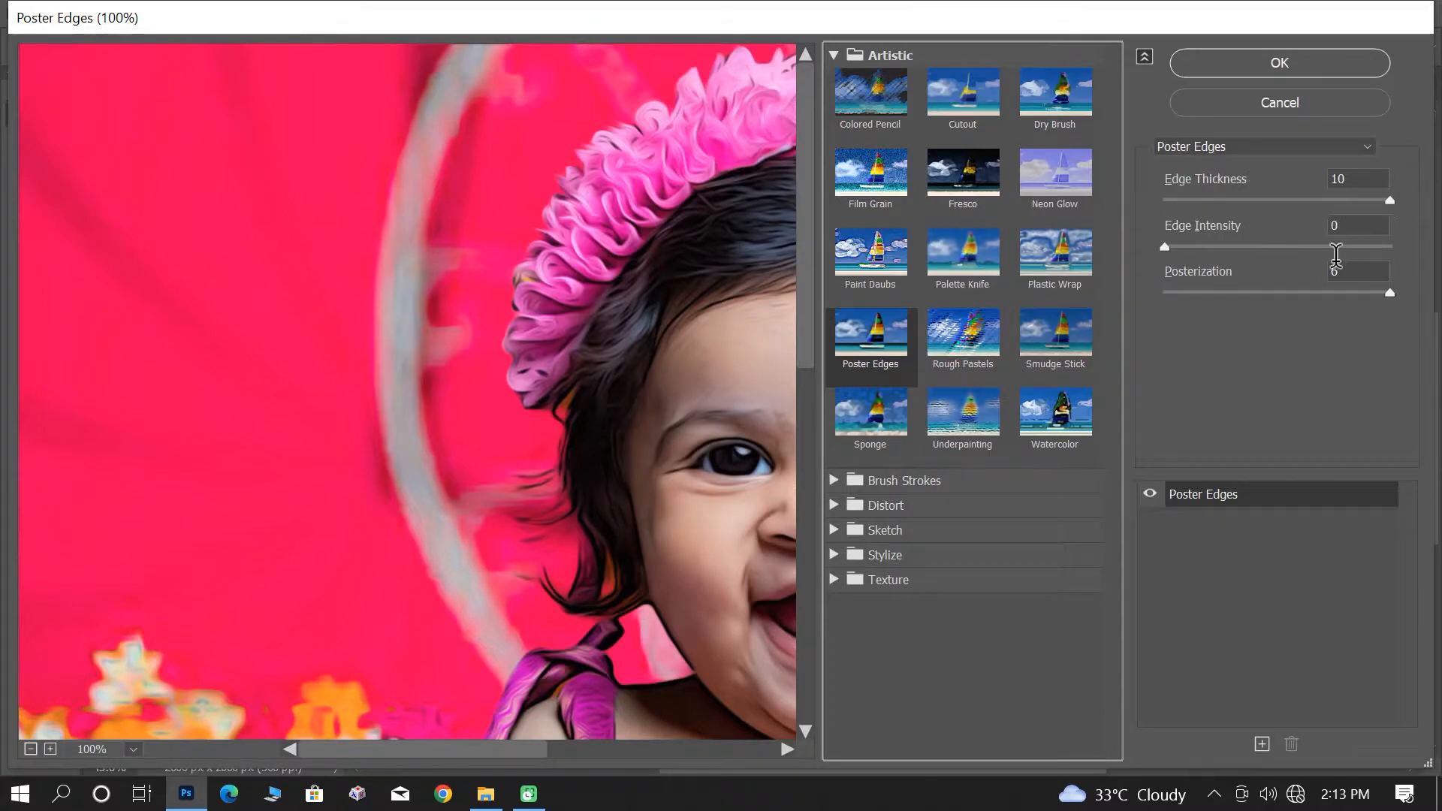
{"action": "left_click", "coordinate": [1348, 270]}
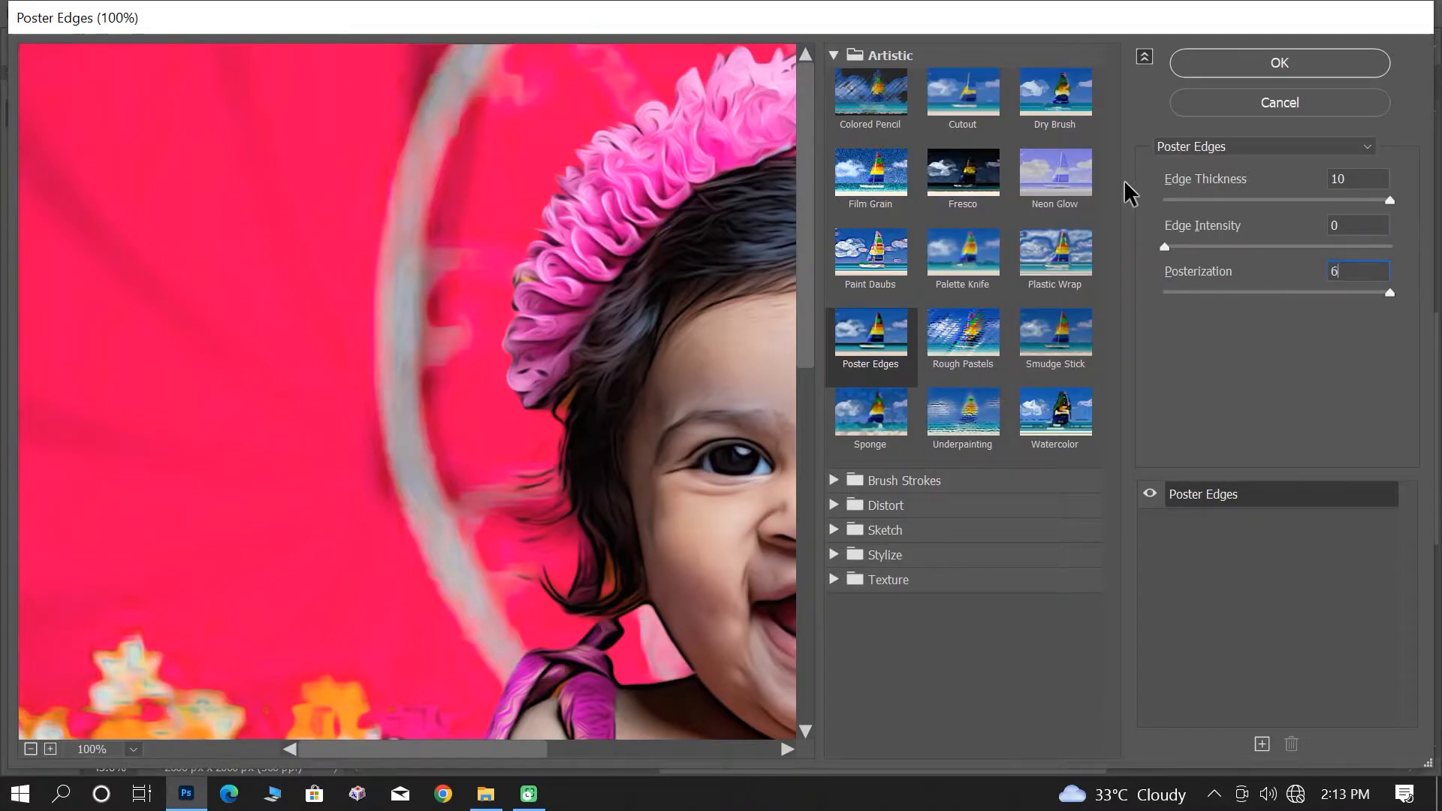
{"action": "left_click", "coordinate": [1303, 72]}
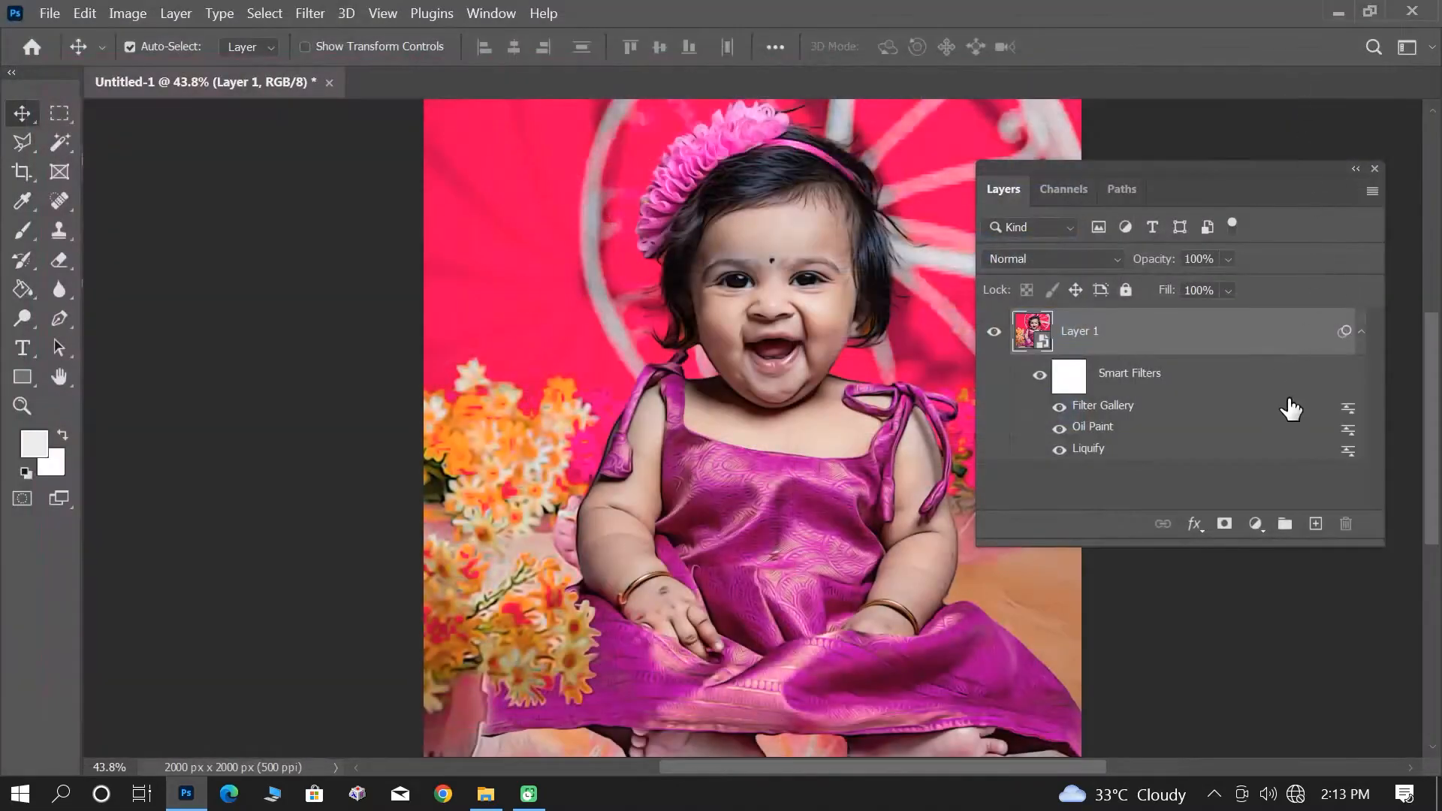
Apply Surface Blur with a Radius of 20 pixels and a Threshold of 10 levels, and compare with the unfiltered photo
{"action": "left_click", "coordinate": [317, 18]}
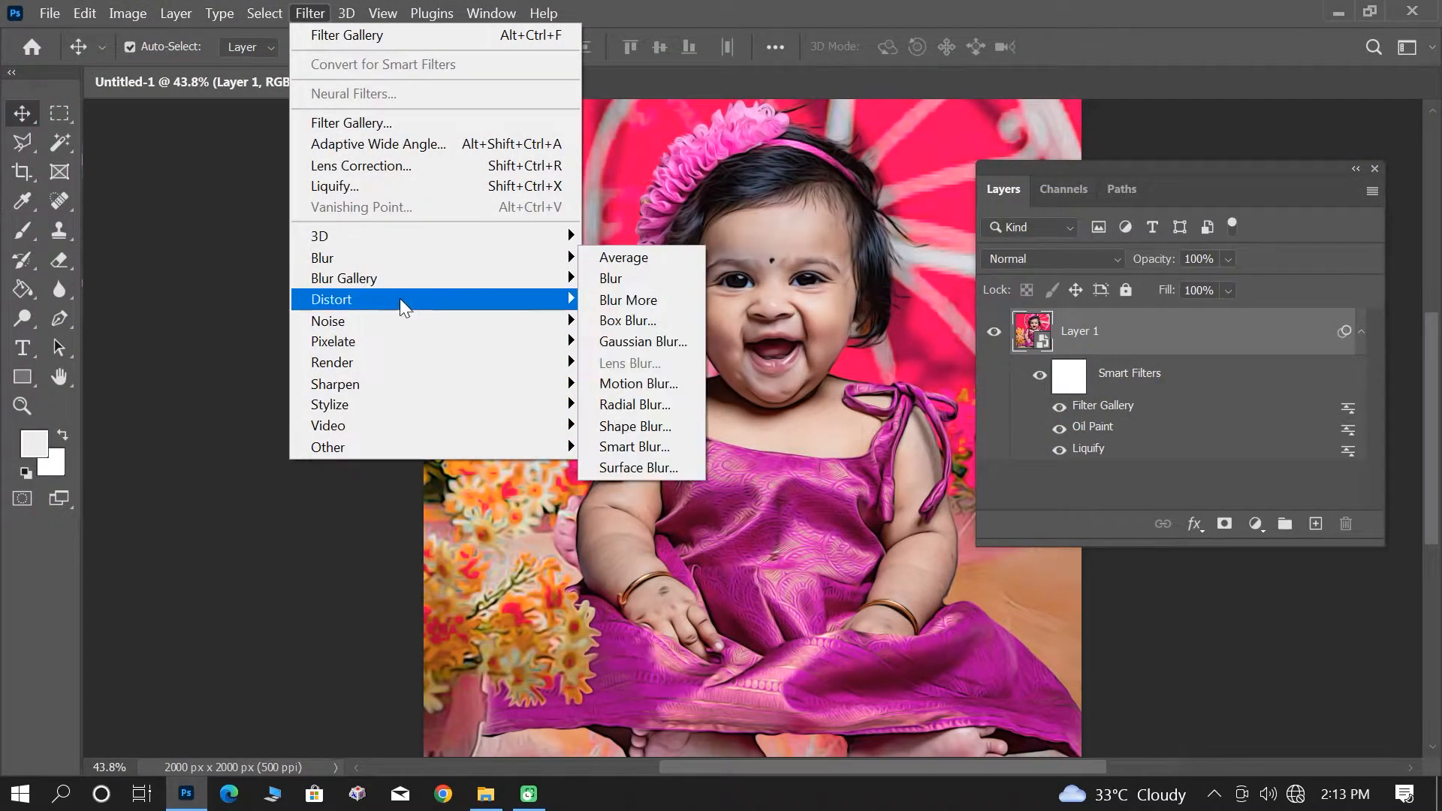
{"action": "mouse_move", "coordinate": [436, 260]}
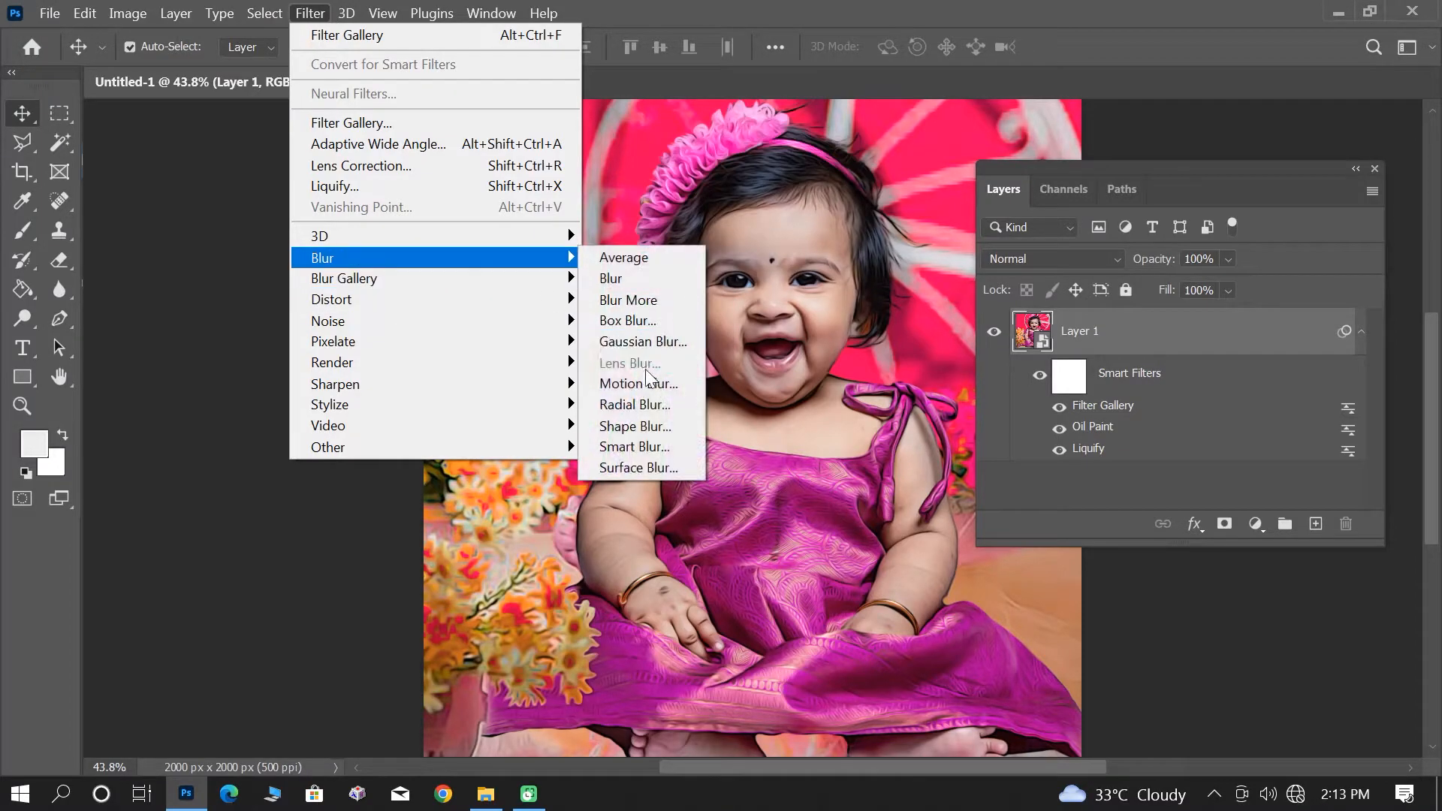
{"action": "left_click", "coordinate": [635, 467]}
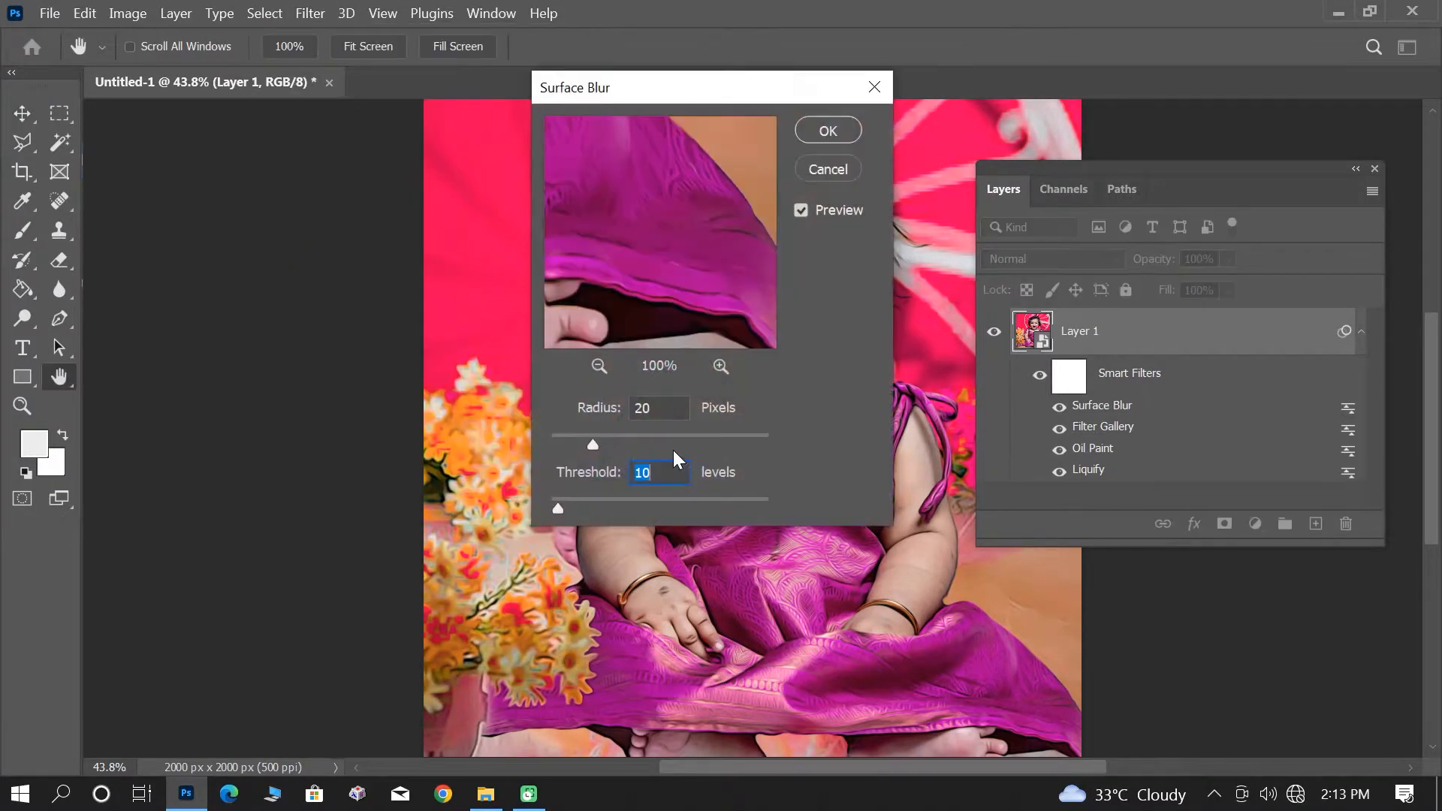
{"action": "left_click_drag", "start_coordinate": [653, 409], "coordinate": [476, 406]}
{"action": "right_click", "coordinate": [476, 406]}
{"action": "left_click", "coordinate": [776, 379]}
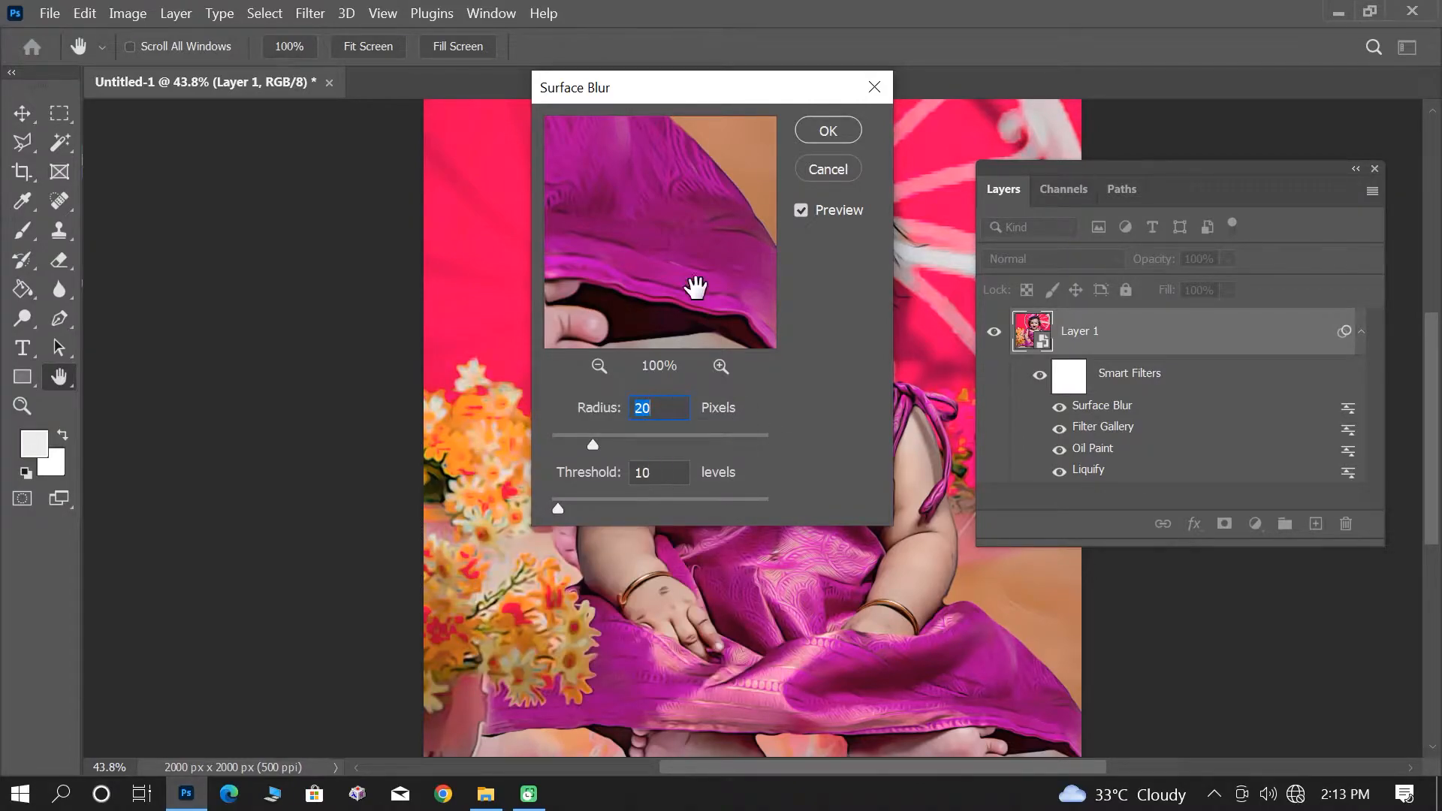
{"action": "left_click_drag", "start_coordinate": [700, 89], "coordinate": [307, 78]}
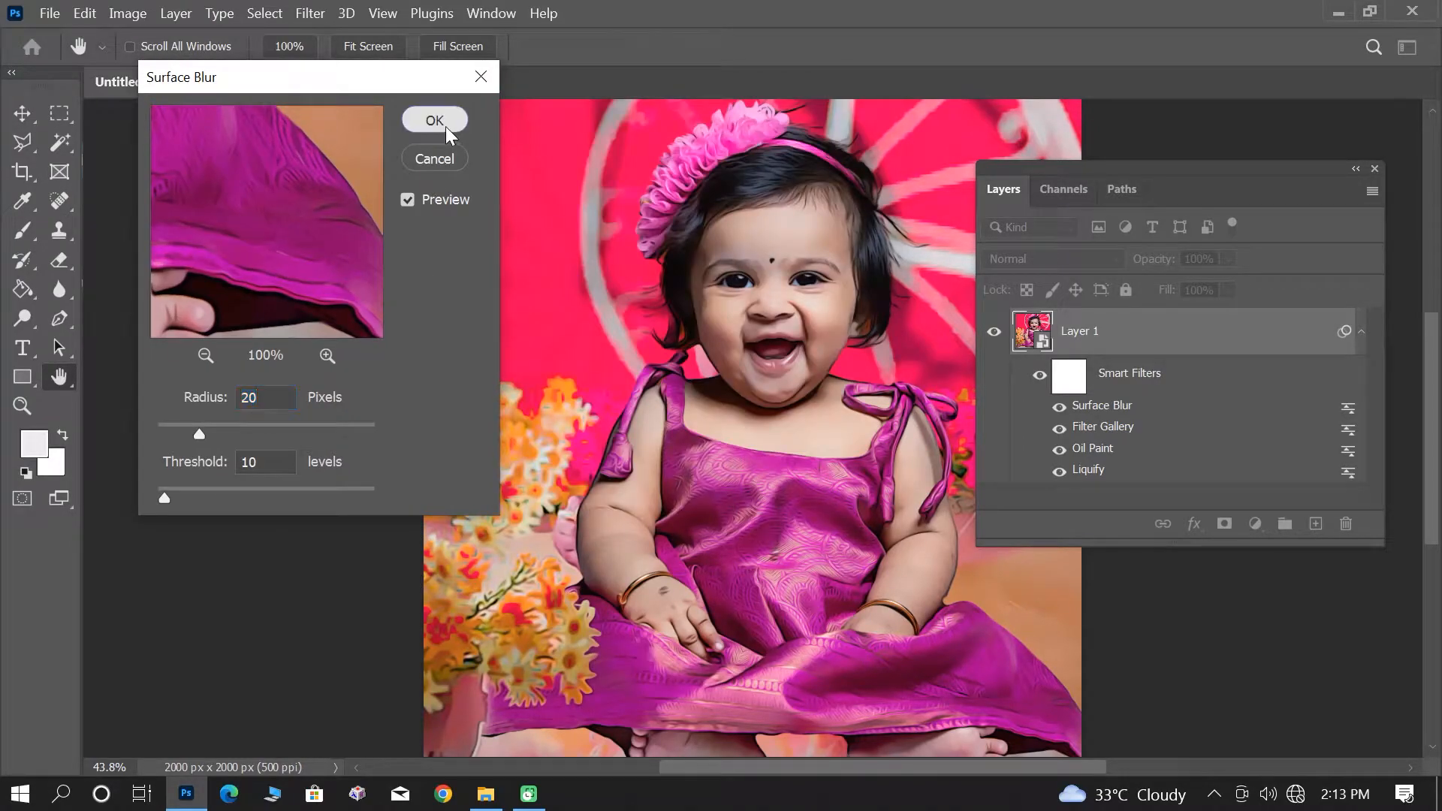
{"action": "left_click", "coordinate": [443, 123]}
{"action": "left_click", "coordinate": [1038, 377]}
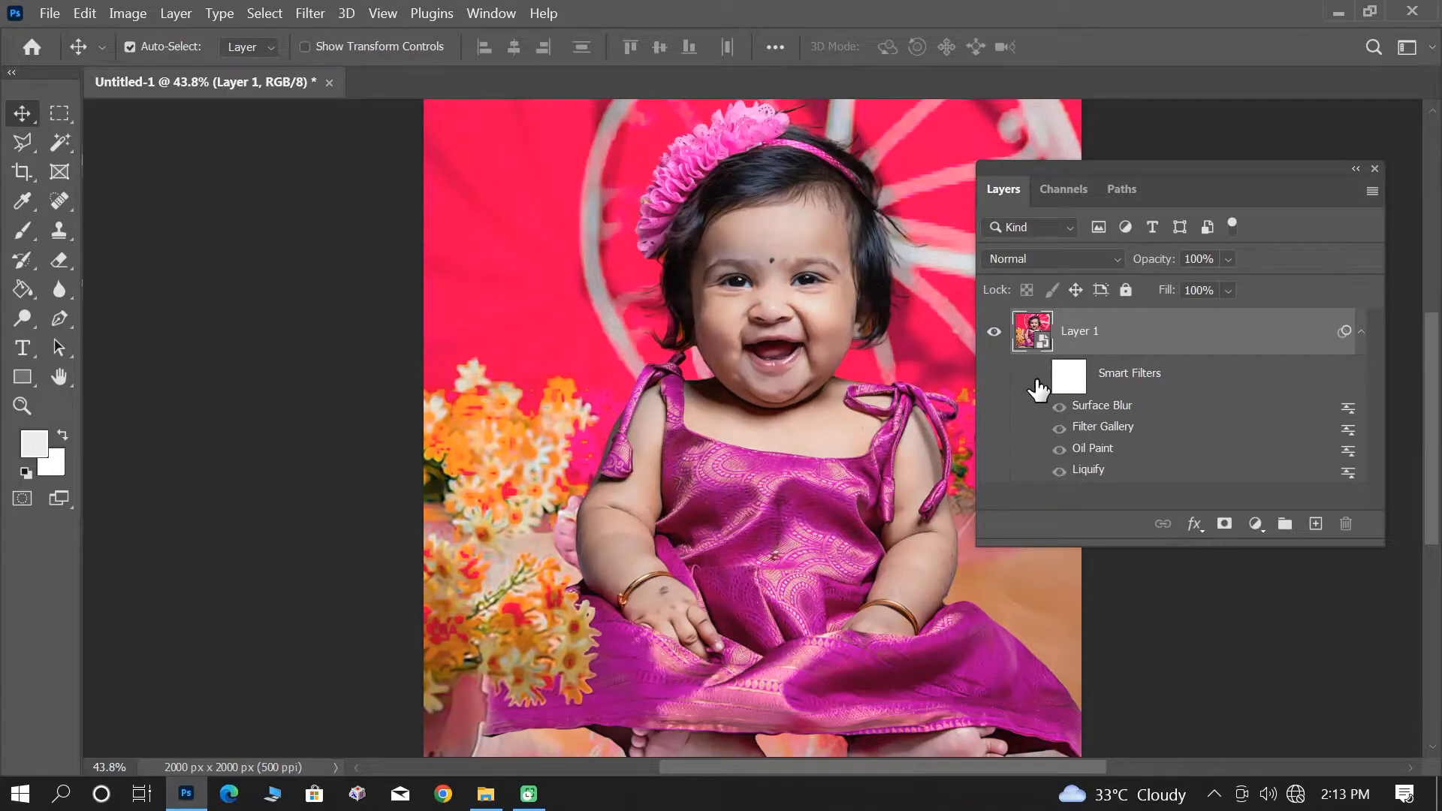
Apply a second Oil Paint filter above Surface Blur with Stylization 5.0, Cleanliness 3.0, Scale 0.1, Bristle Detail 0.0 and Lighting off
{"action": "left_click", "coordinate": [311, 13]}
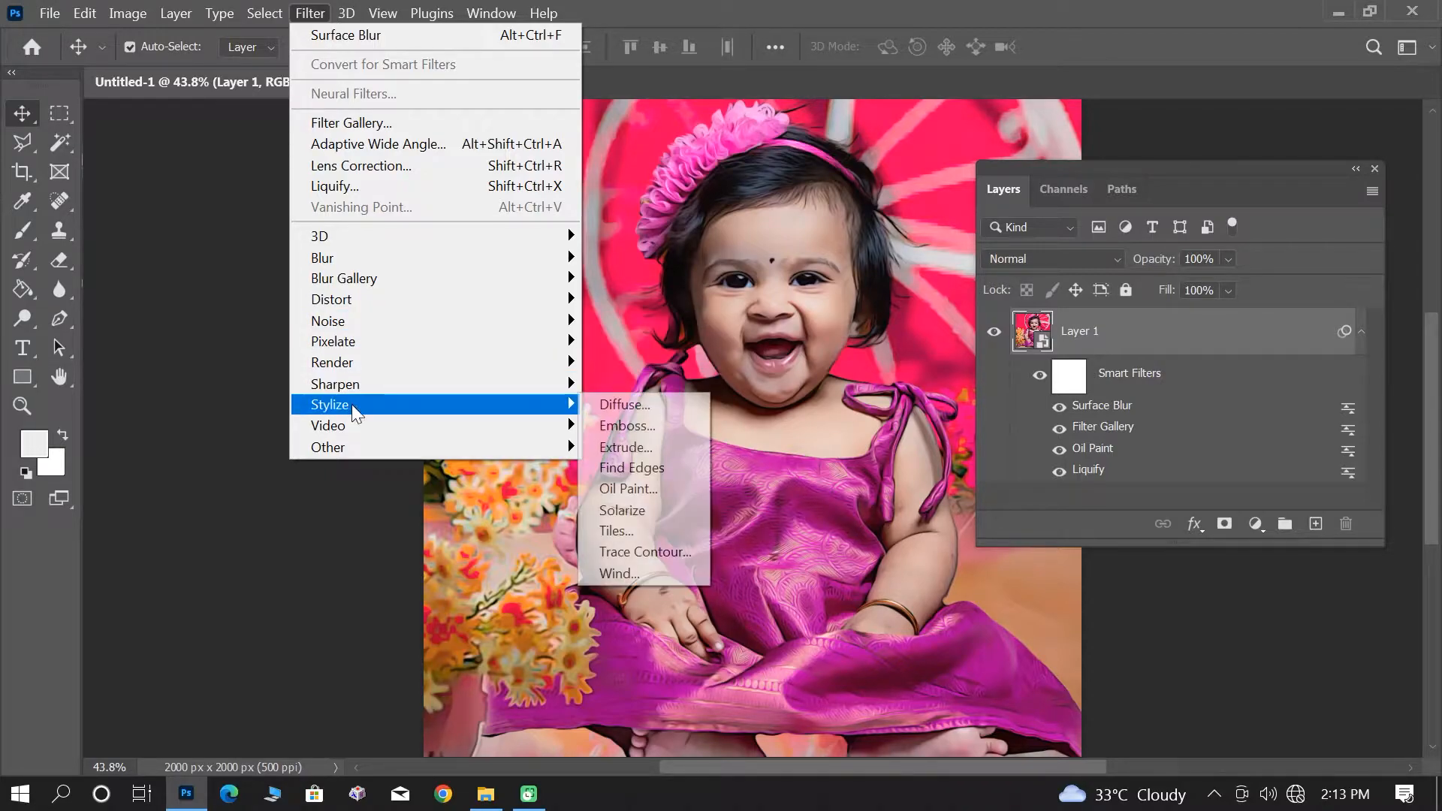
{"action": "mouse_move", "coordinate": [530, 405]}
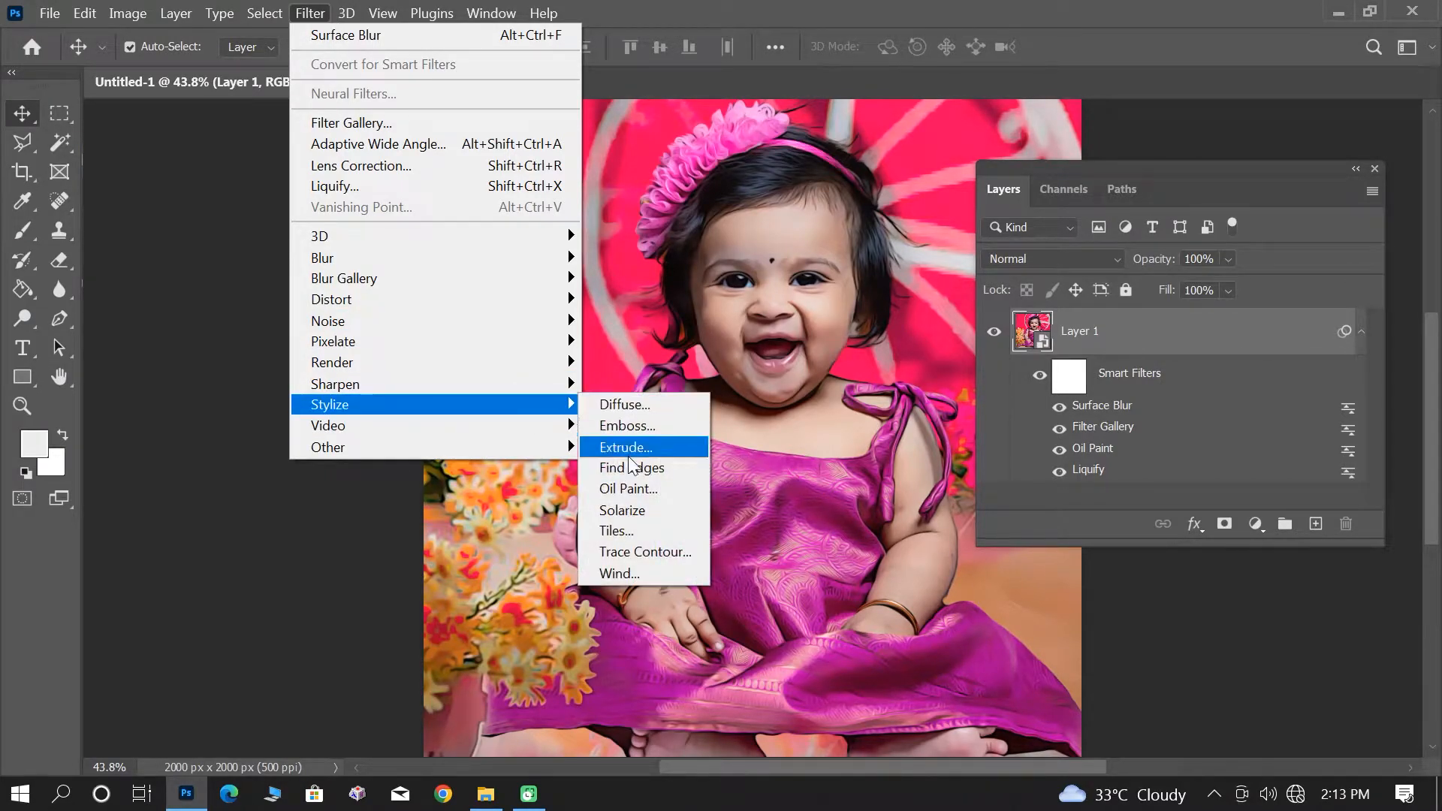
{"action": "left_click", "coordinate": [633, 489]}
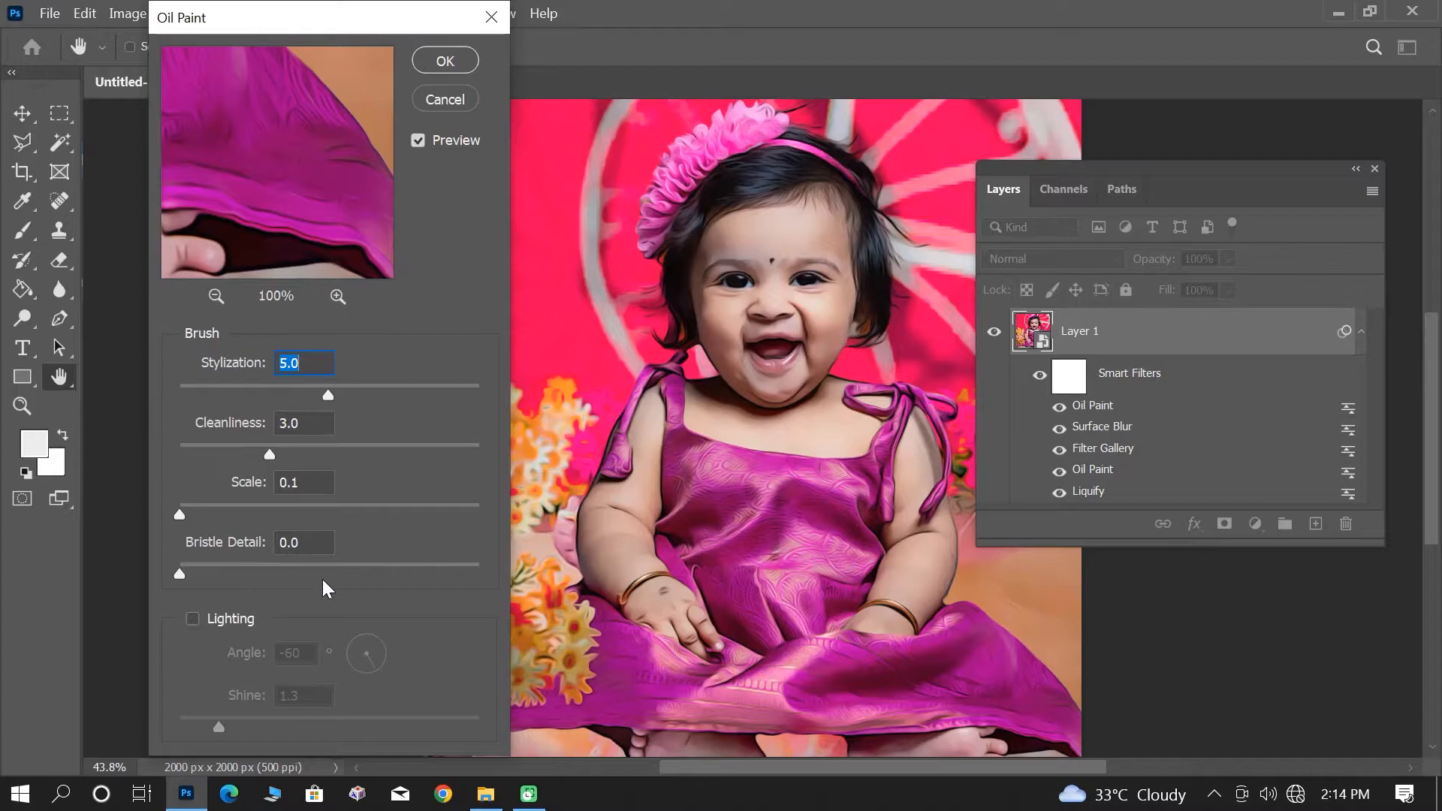
{"action": "left_click", "coordinate": [423, 146]}
{"action": "left_click", "coordinate": [448, 60]}
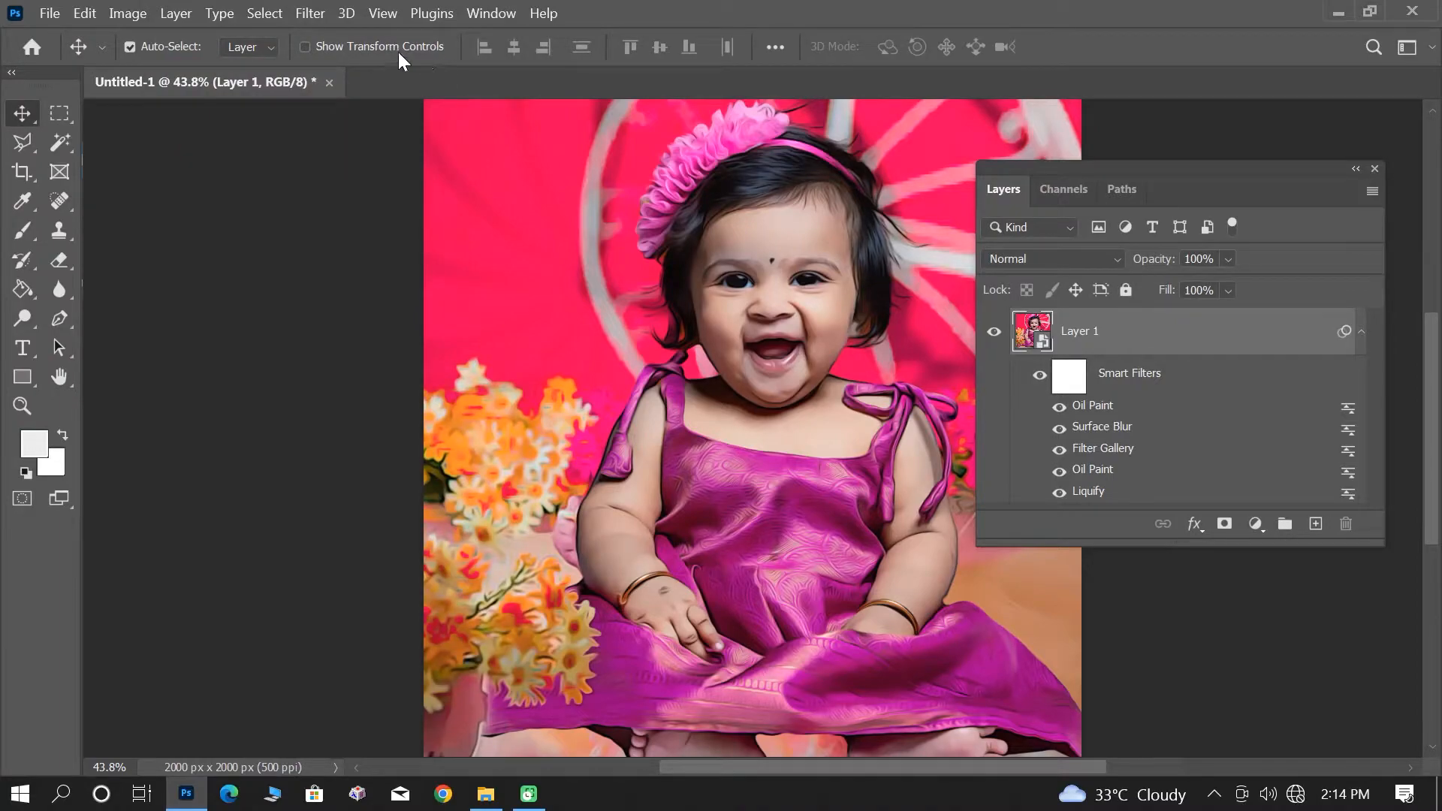
Apply Unsharp Mask with Amount 150%, Radius 8.0 pixels and Threshold 8 levels, and compare the filtered and original photo
{"action": "left_click", "coordinate": [307, 14]}
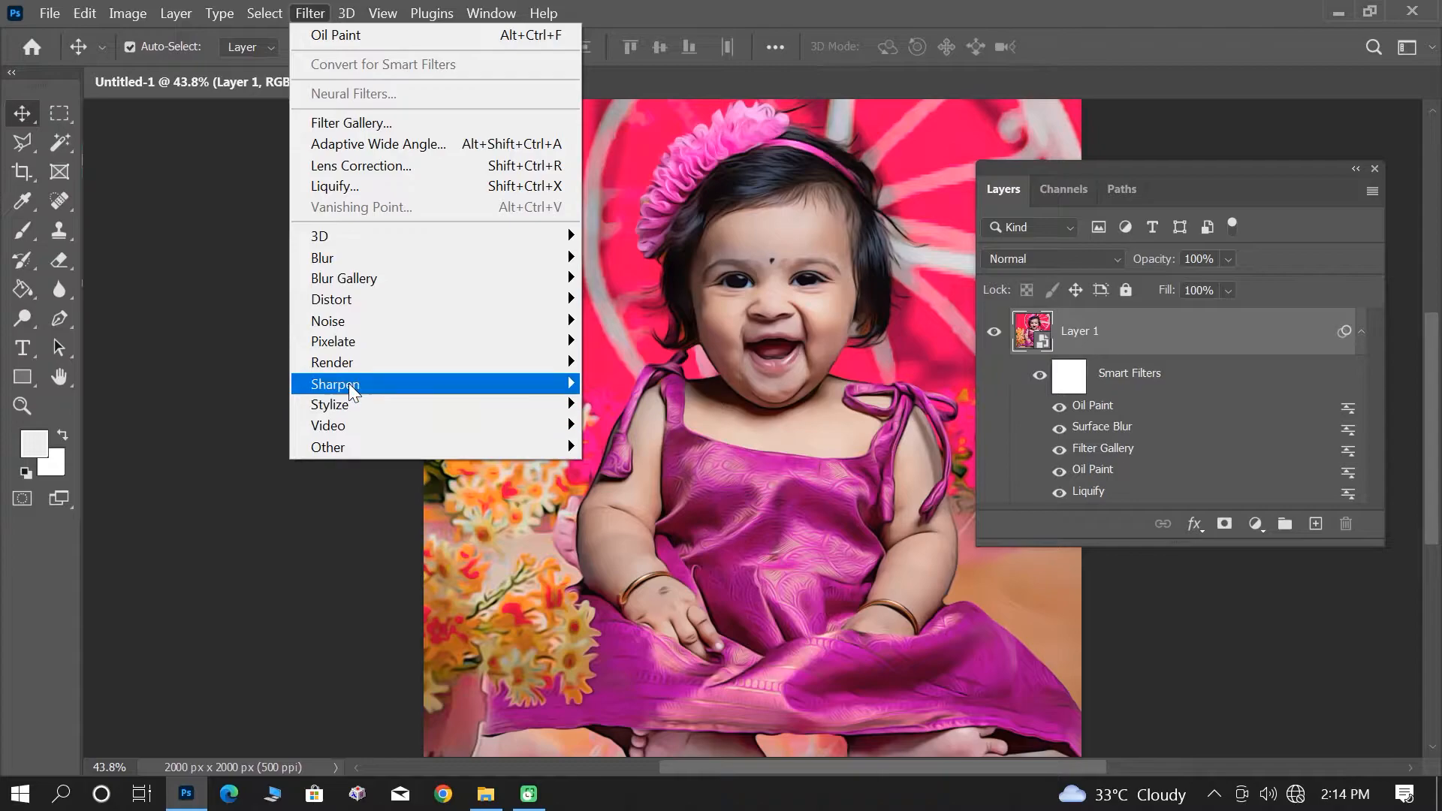
{"action": "mouse_move", "coordinate": [351, 390]}
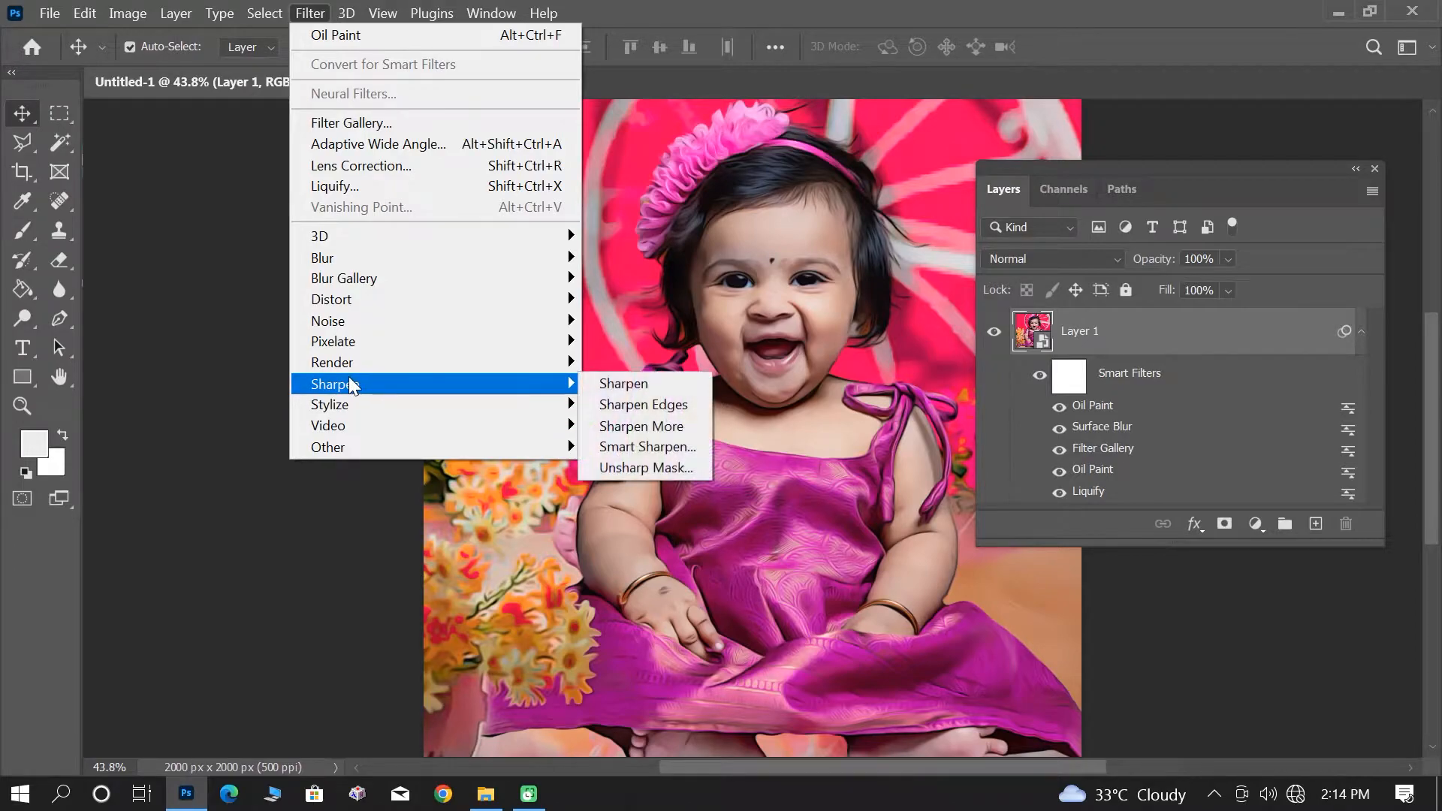
{"action": "left_click", "coordinate": [650, 466]}
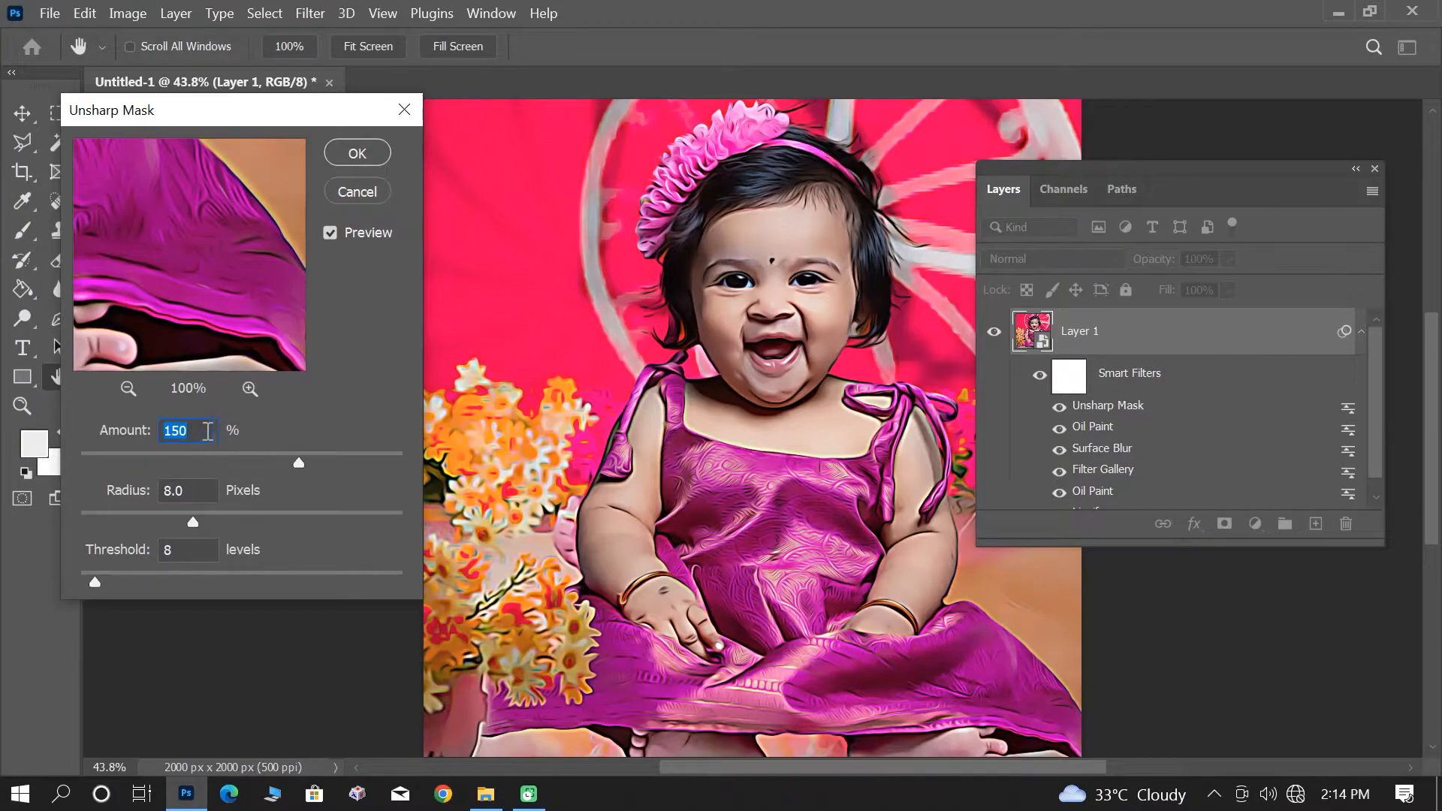
{"action": "type", "text": "150"}
{"action": "left_click", "coordinate": [357, 153]}
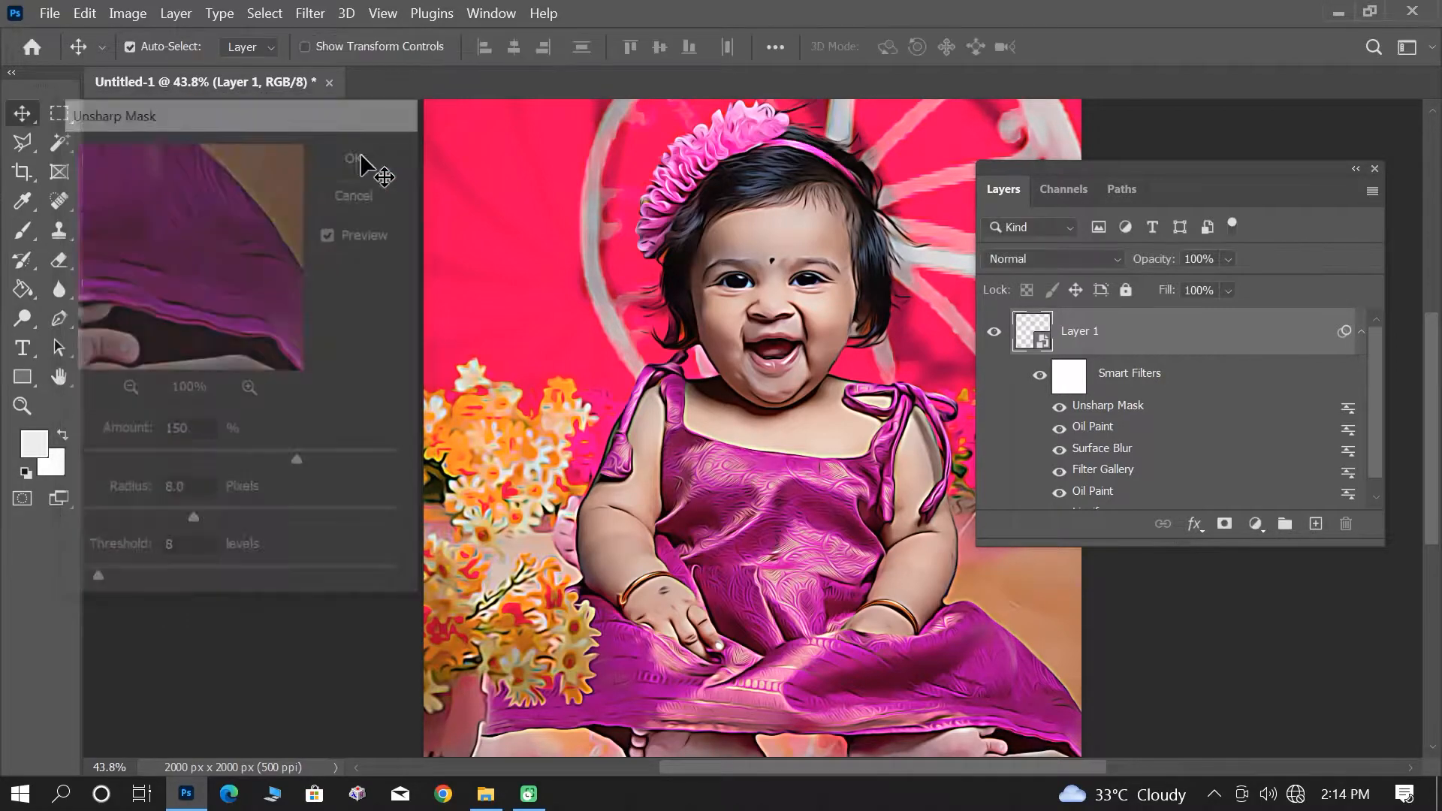
{"action": "left_click", "coordinate": [1039, 377]}
{"action": "left_click", "coordinate": [1039, 377]}
{"action": "left_click", "coordinate": [1039, 377]}
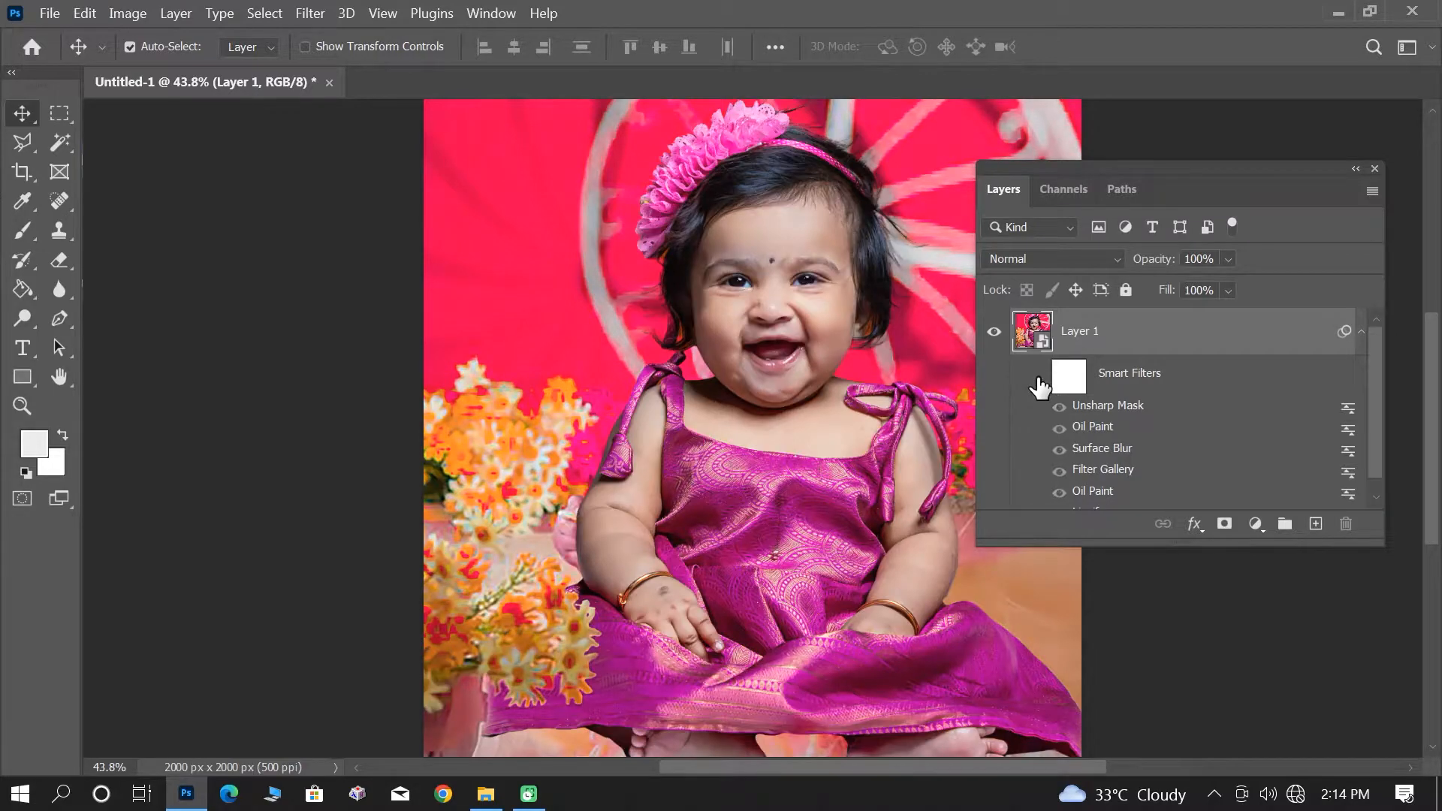
{"action": "left_click", "coordinate": [1043, 378]}
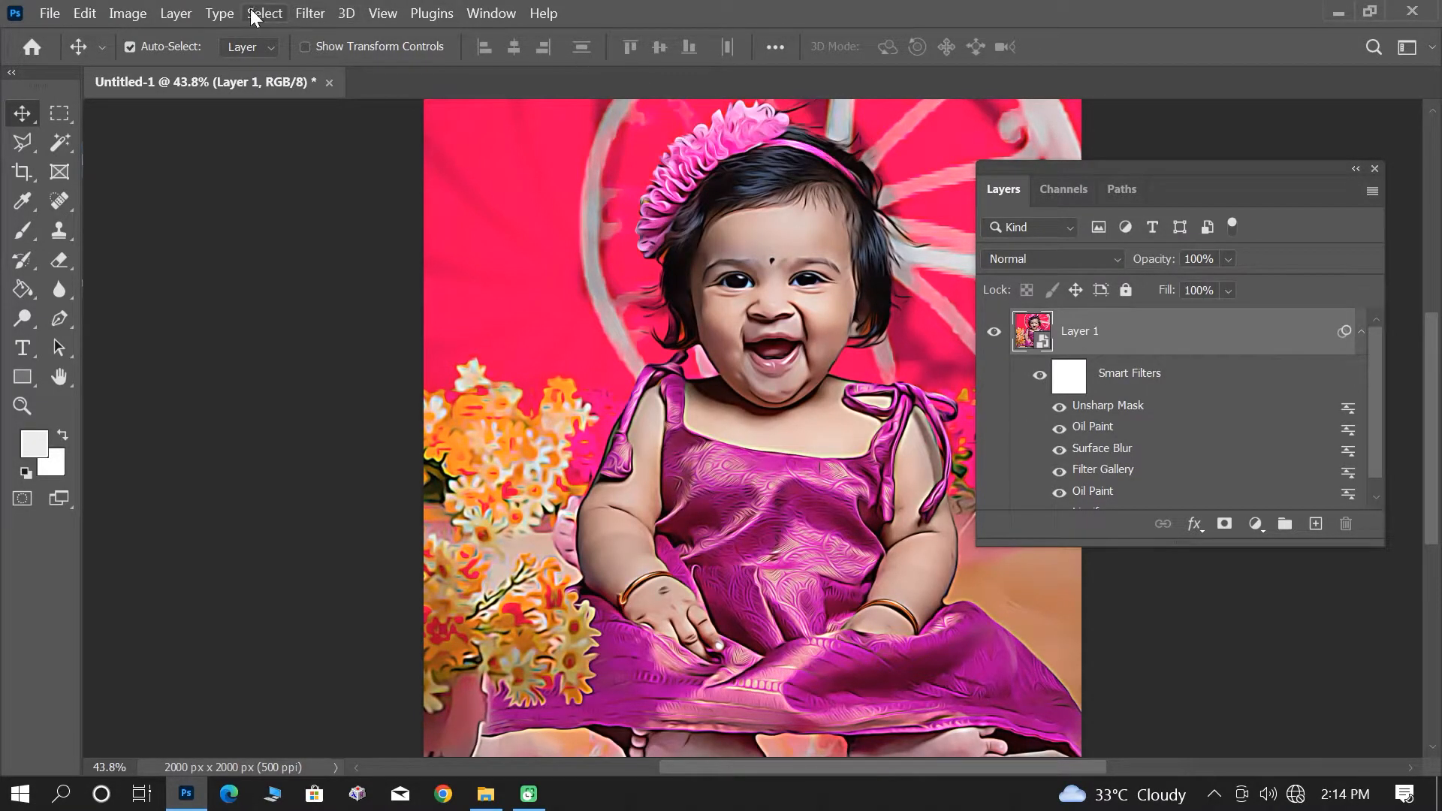
Apply Smart Sharpen with Amount 150%, Radius 1.5 px, Reduce Noise 100% and Remove Lens Blur, and compare the filtered and original photo
{"action": "left_click", "coordinate": [297, 14]}
{"action": "mouse_move", "coordinate": [315, 344]}
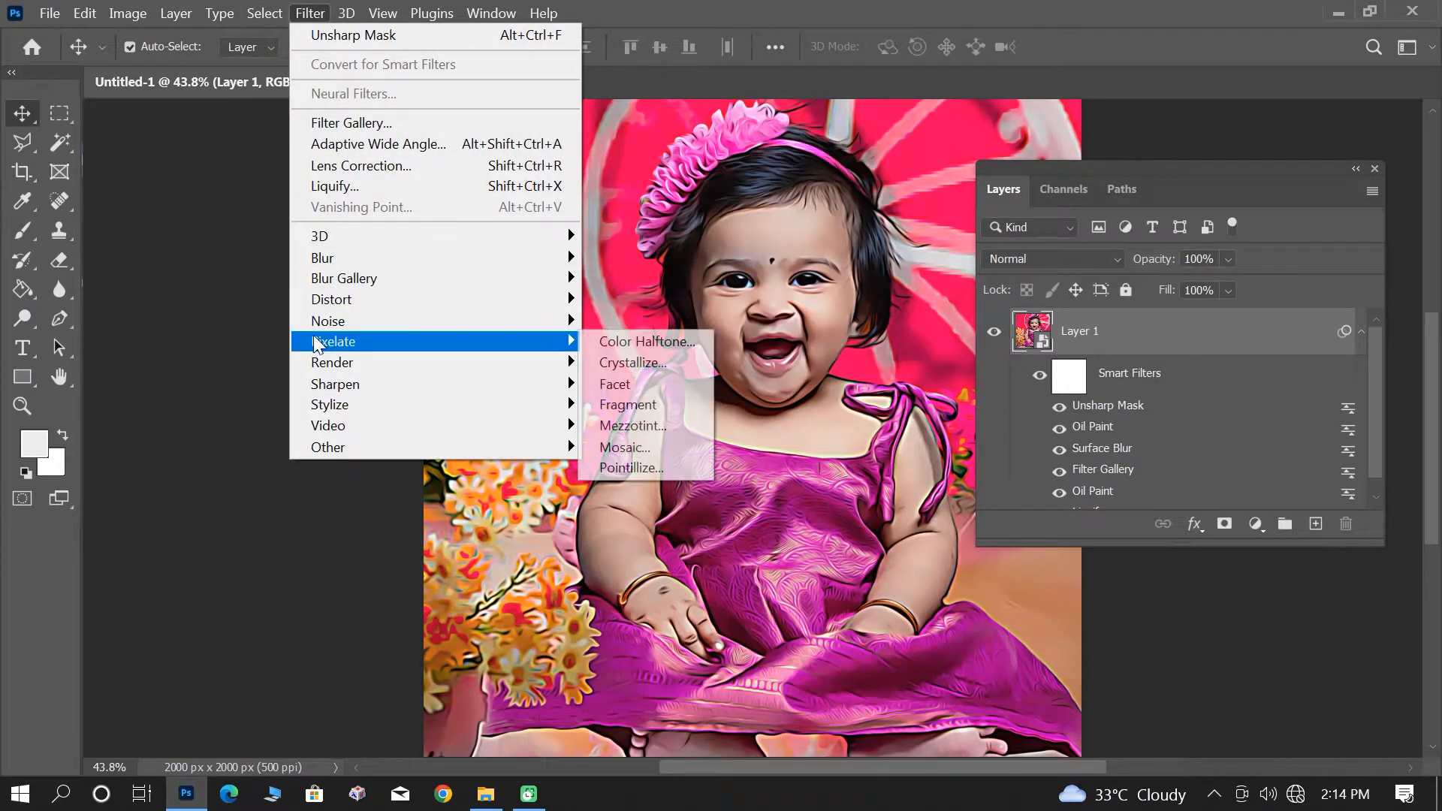
{"action": "mouse_move", "coordinate": [335, 384]}
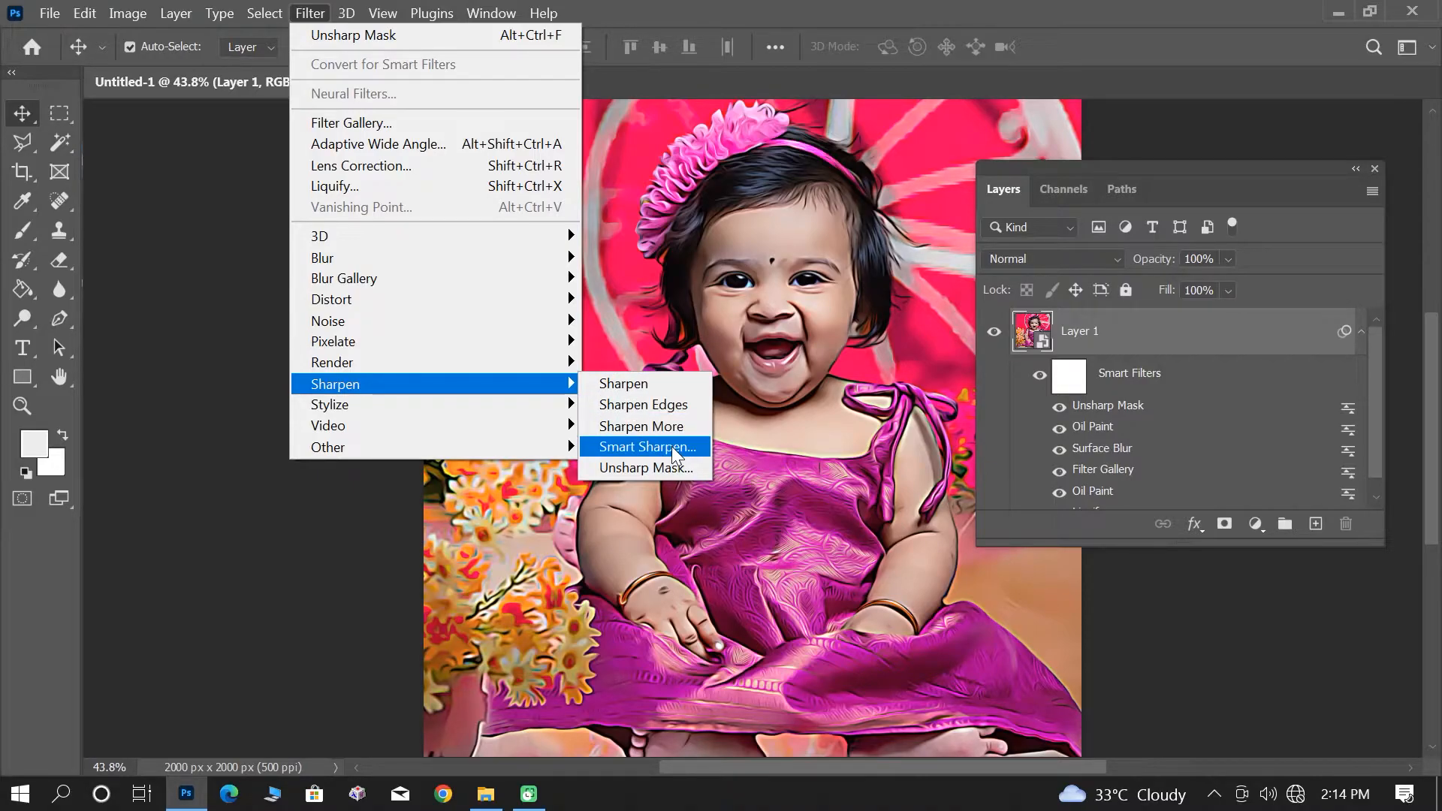
{"action": "left_click", "coordinate": [672, 446]}
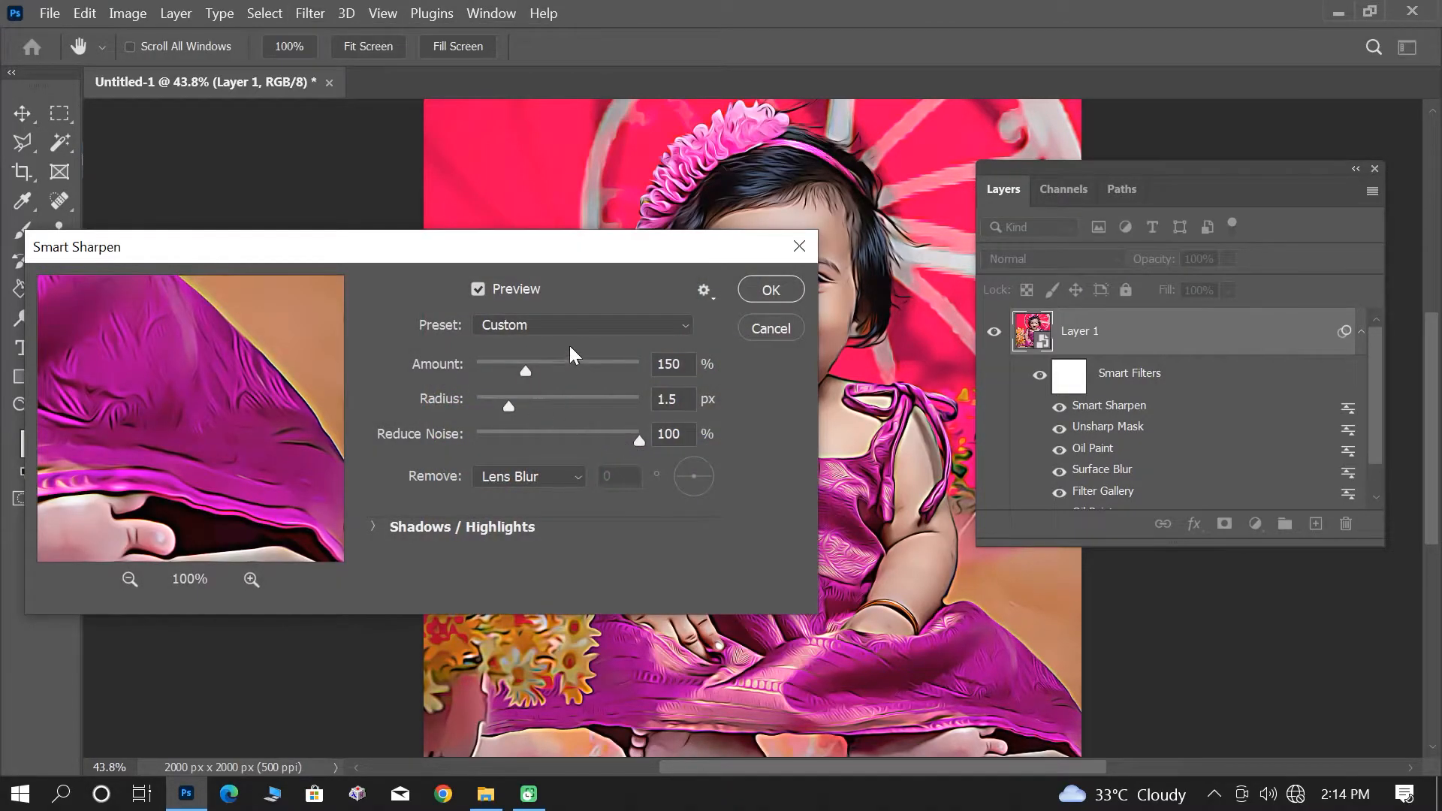
{"action": "left_click_drag", "start_coordinate": [563, 246], "coordinate": [671, 482]}
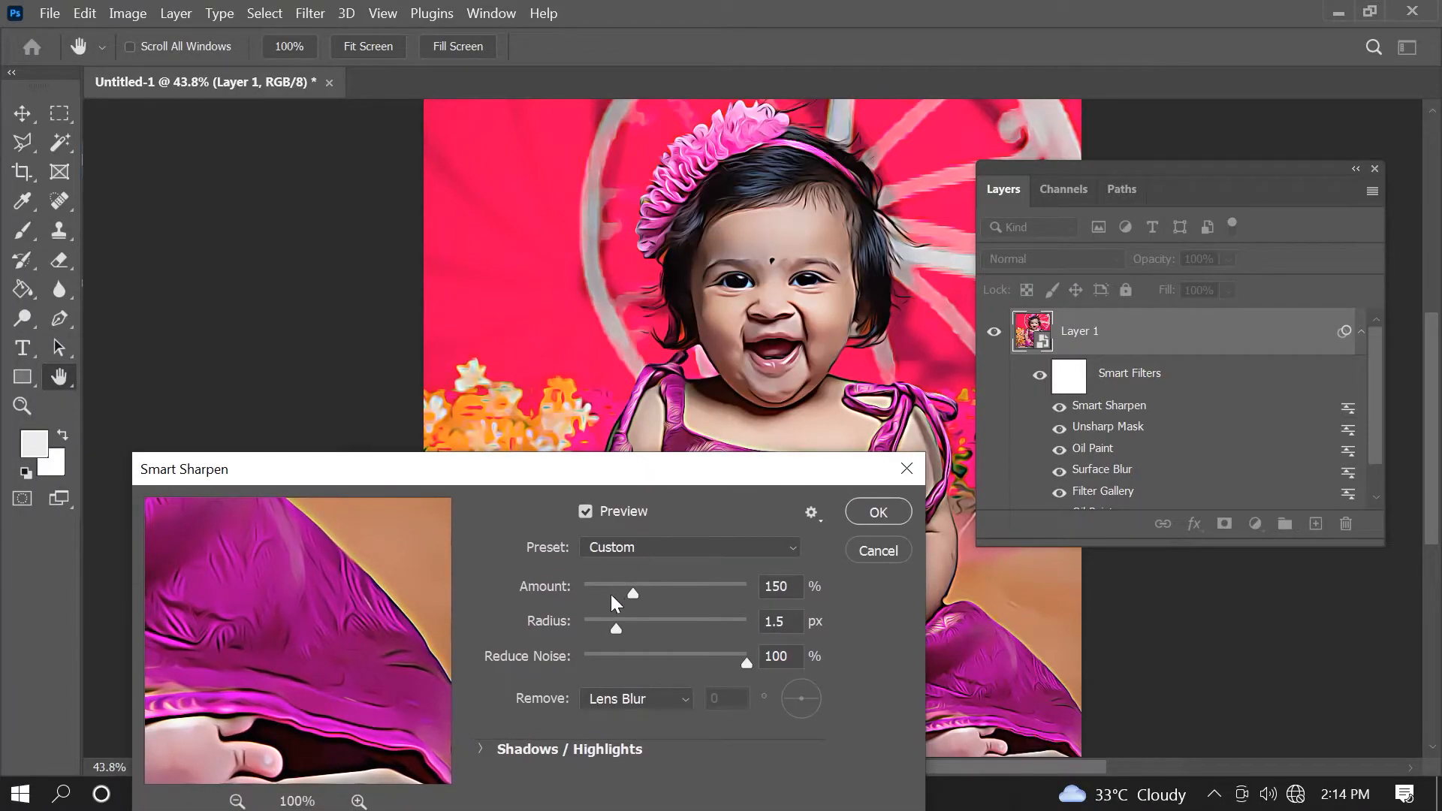
{"action": "double_click", "coordinate": [792, 592]}
{"action": "double_click", "coordinate": [771, 624]}
{"action": "left_click_drag", "start_coordinate": [631, 468], "coordinate": [500, 339]}
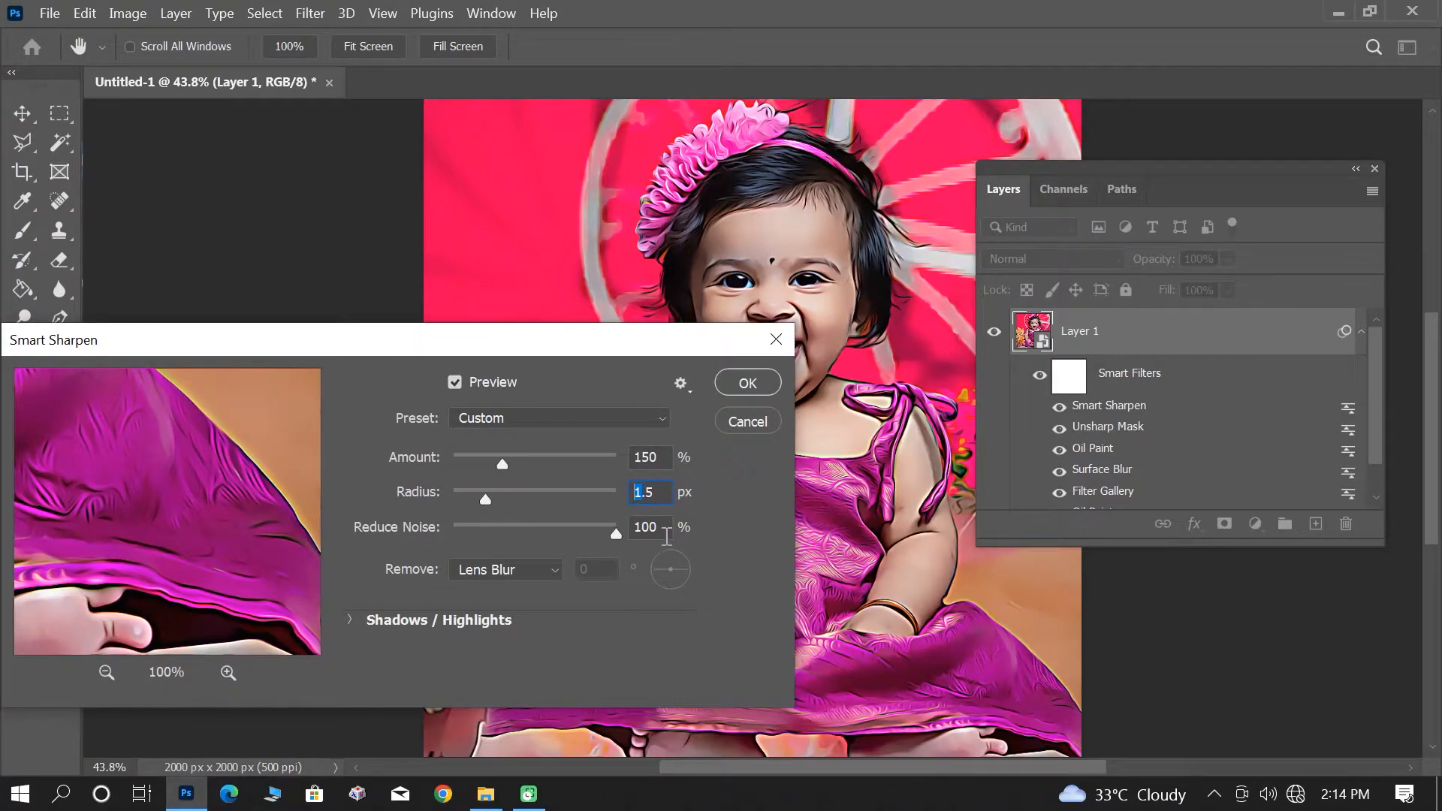
{"action": "left_click", "coordinate": [749, 381]}
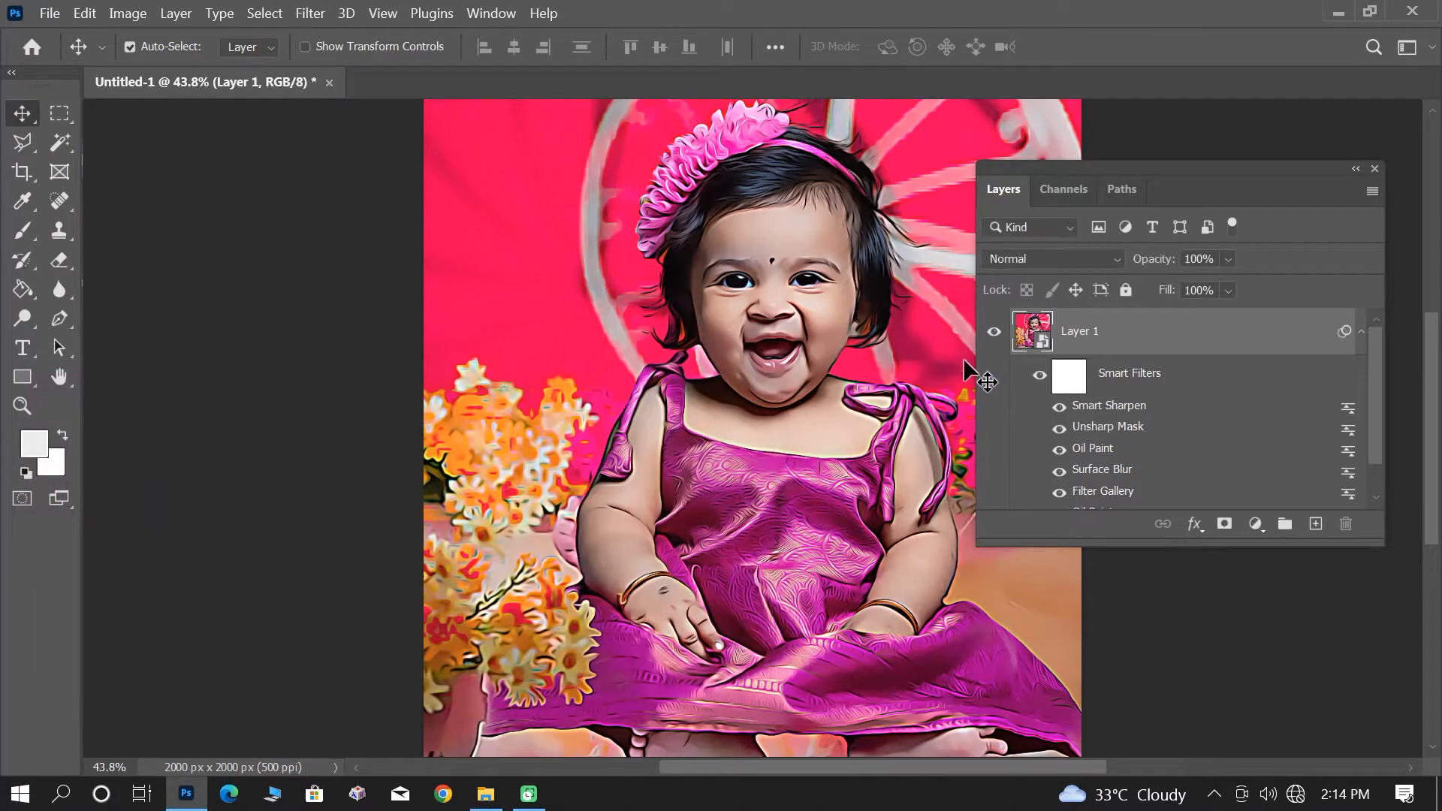
{"action": "left_click", "coordinate": [1038, 377]}
{"action": "left_click", "coordinate": [1040, 380]}
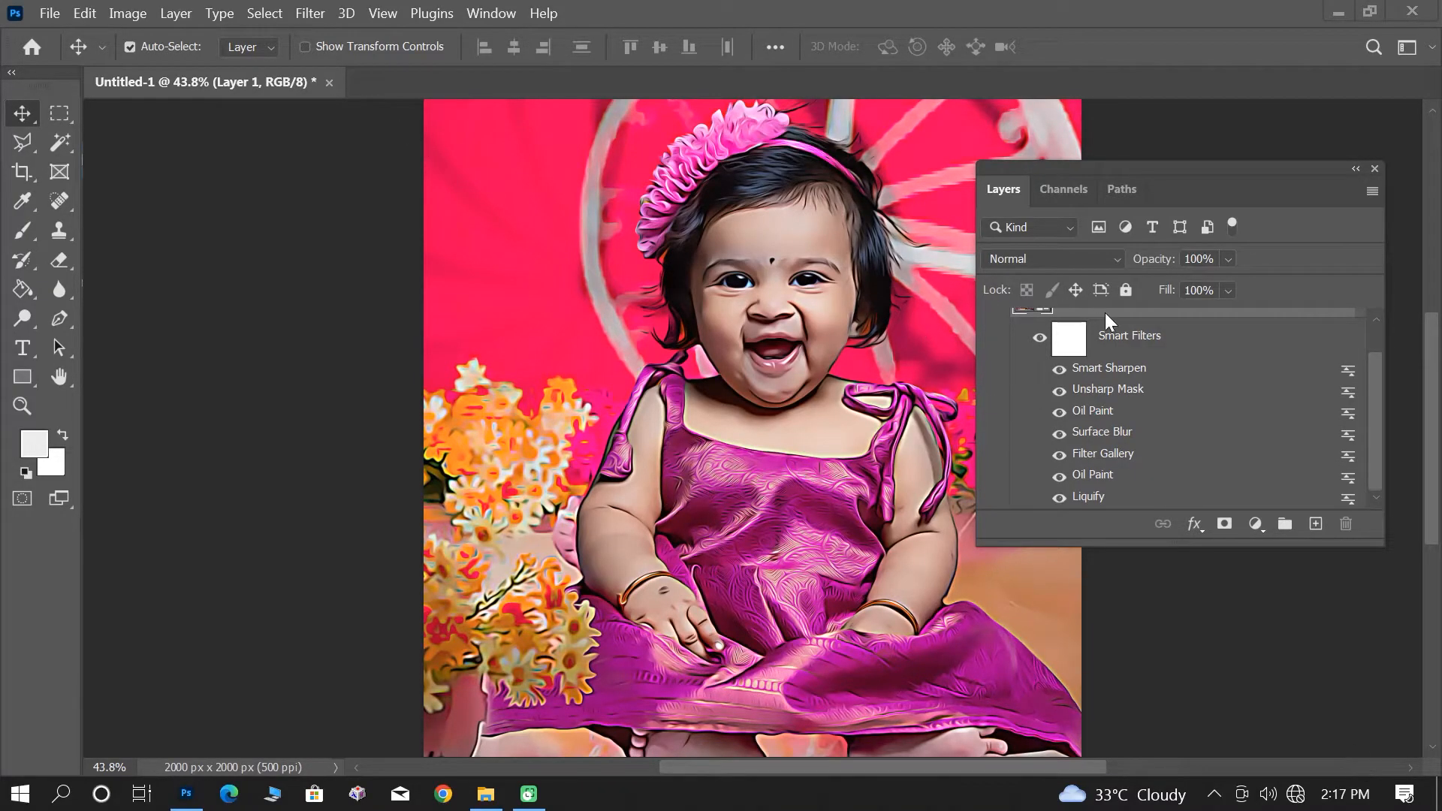
Collapse Layer 1's smart filter list, duplicate the layer, and apply a Gaussian Blur with a Radius of 20.0 pixels to the copy
{"action": "scroll", "coordinate": [1119, 342], "scroll_direction": "up", "scroll_amount": 1}
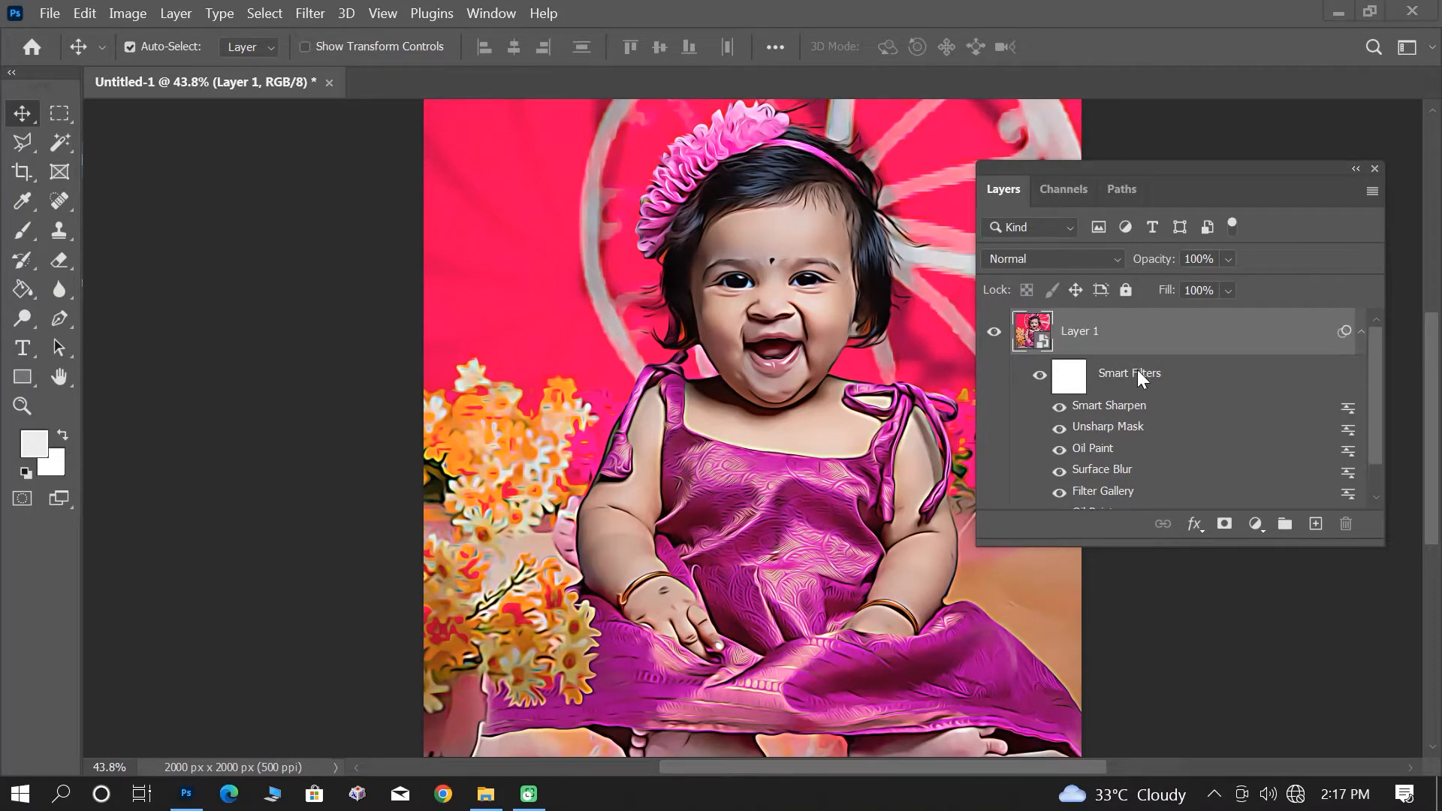
{"action": "left_click", "coordinate": [1362, 332]}
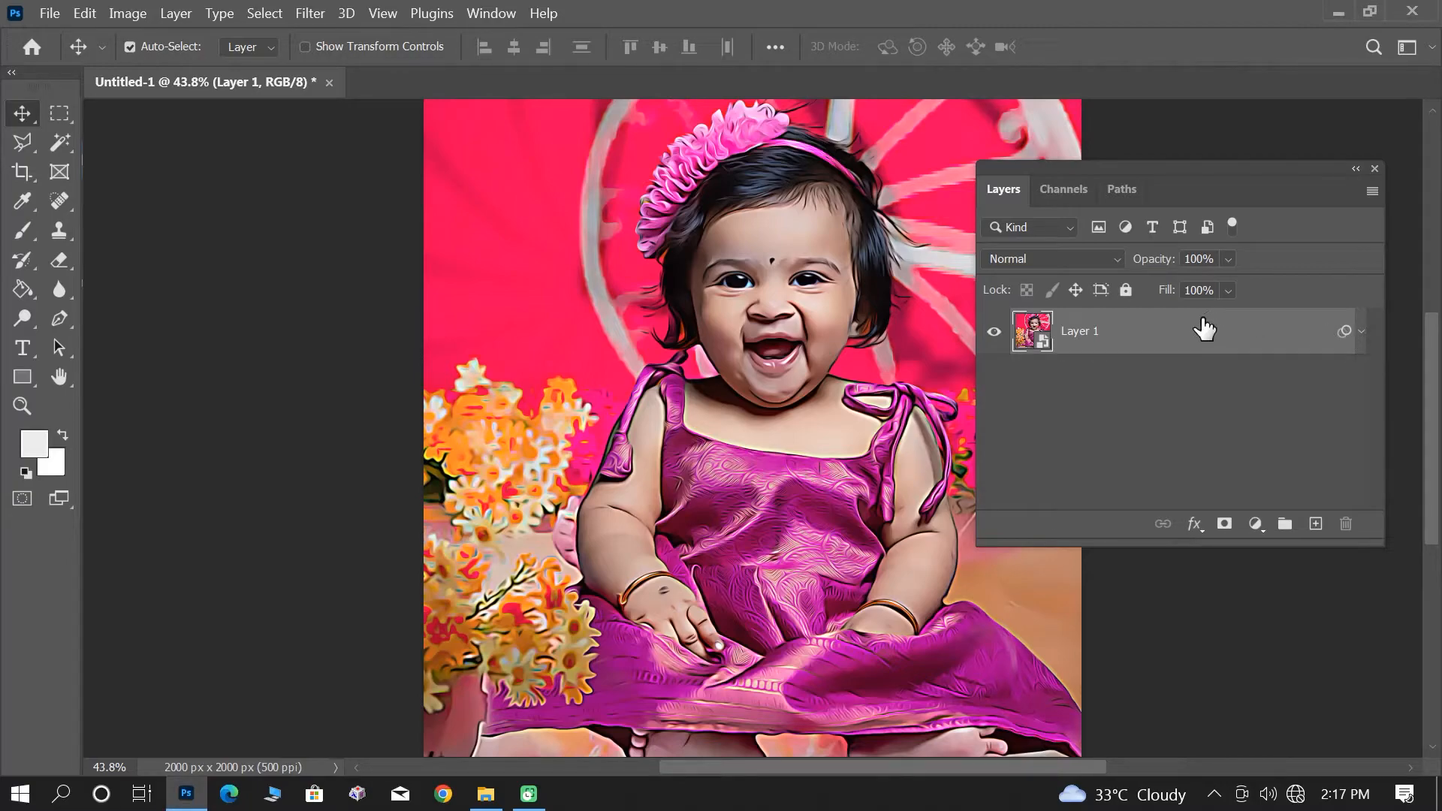
{"action": "key", "text": "ctrl+j"}
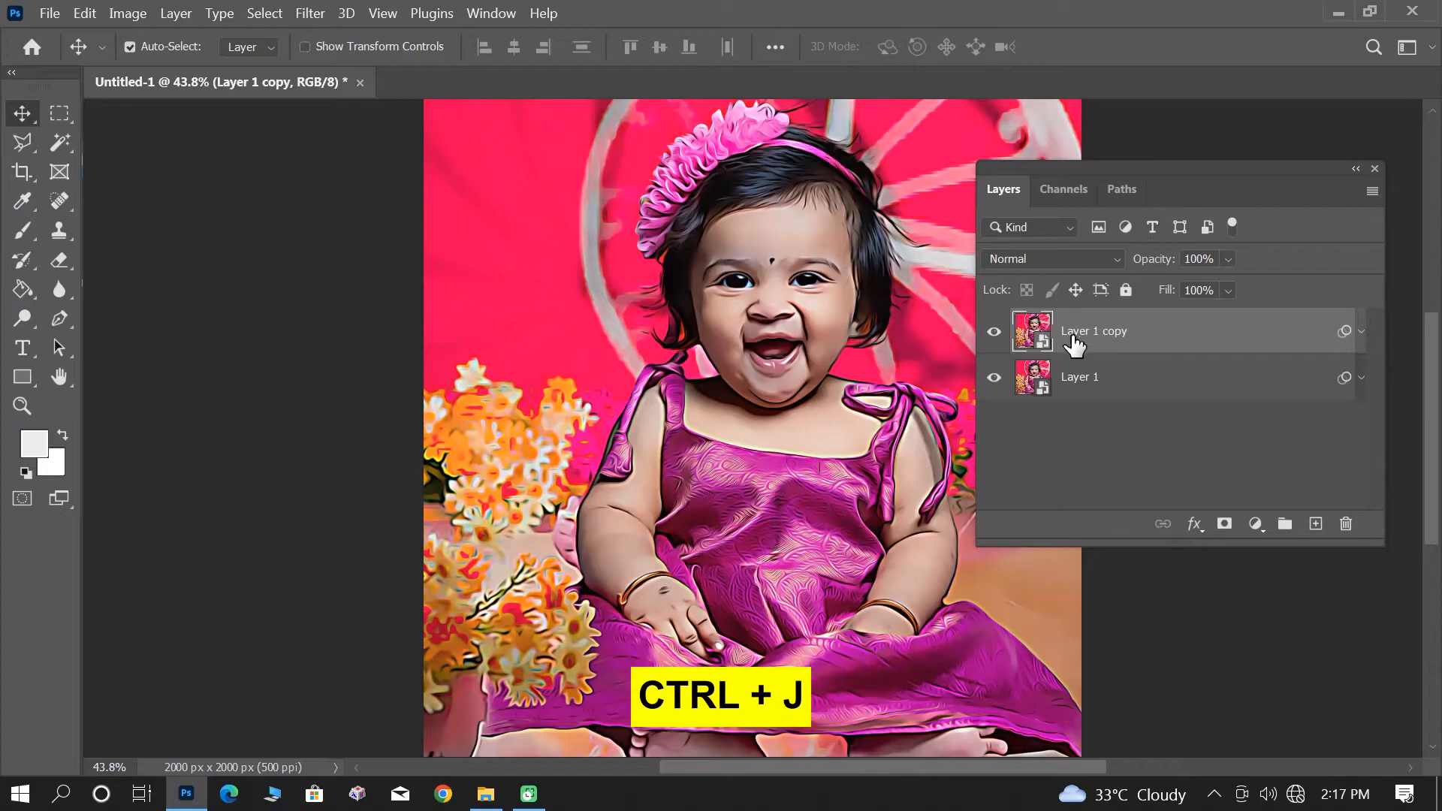
{"action": "left_click", "coordinate": [320, 13]}
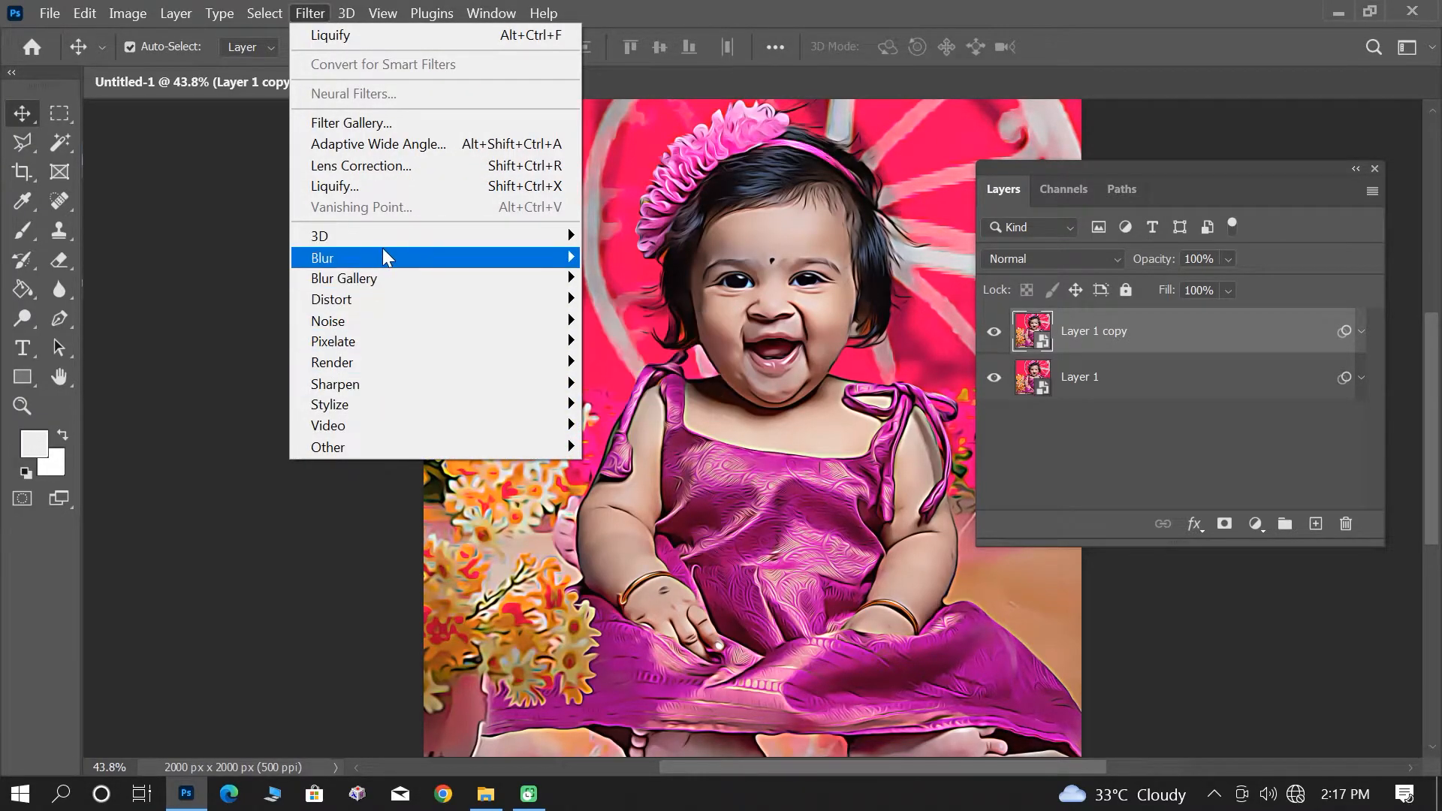
{"action": "mouse_move", "coordinate": [513, 269]}
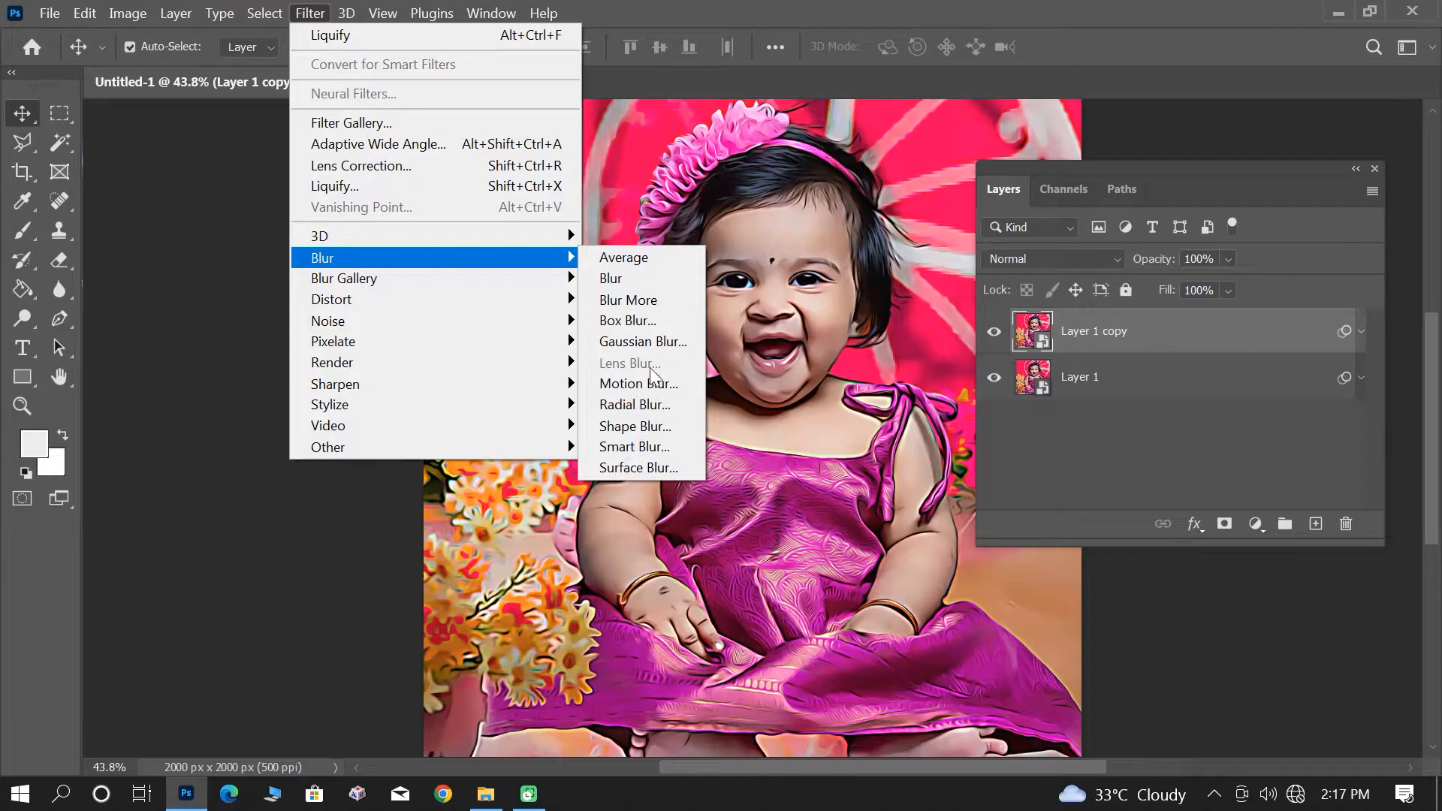
{"action": "left_click", "coordinate": [636, 343]}
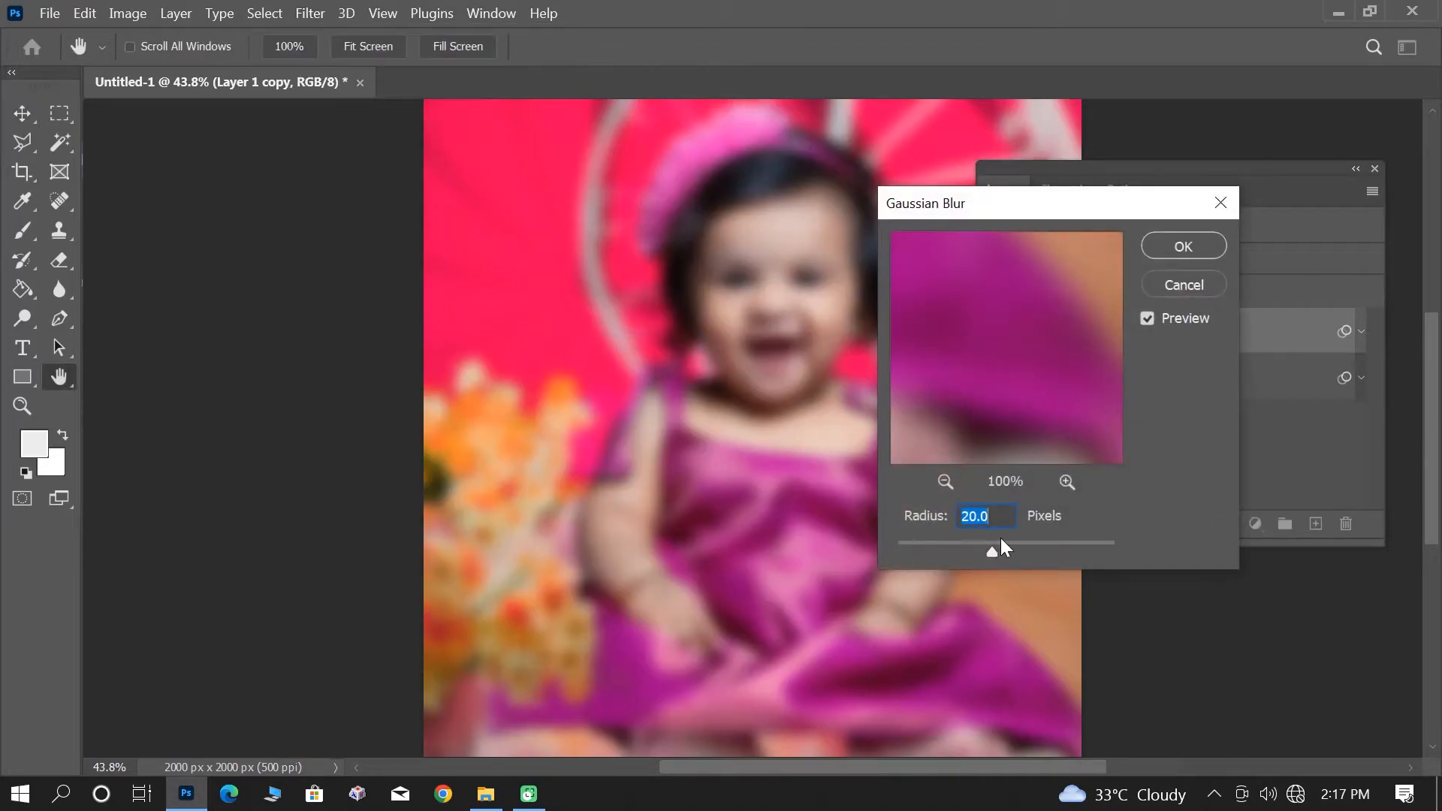
{"action": "left_click", "coordinate": [1206, 246]}
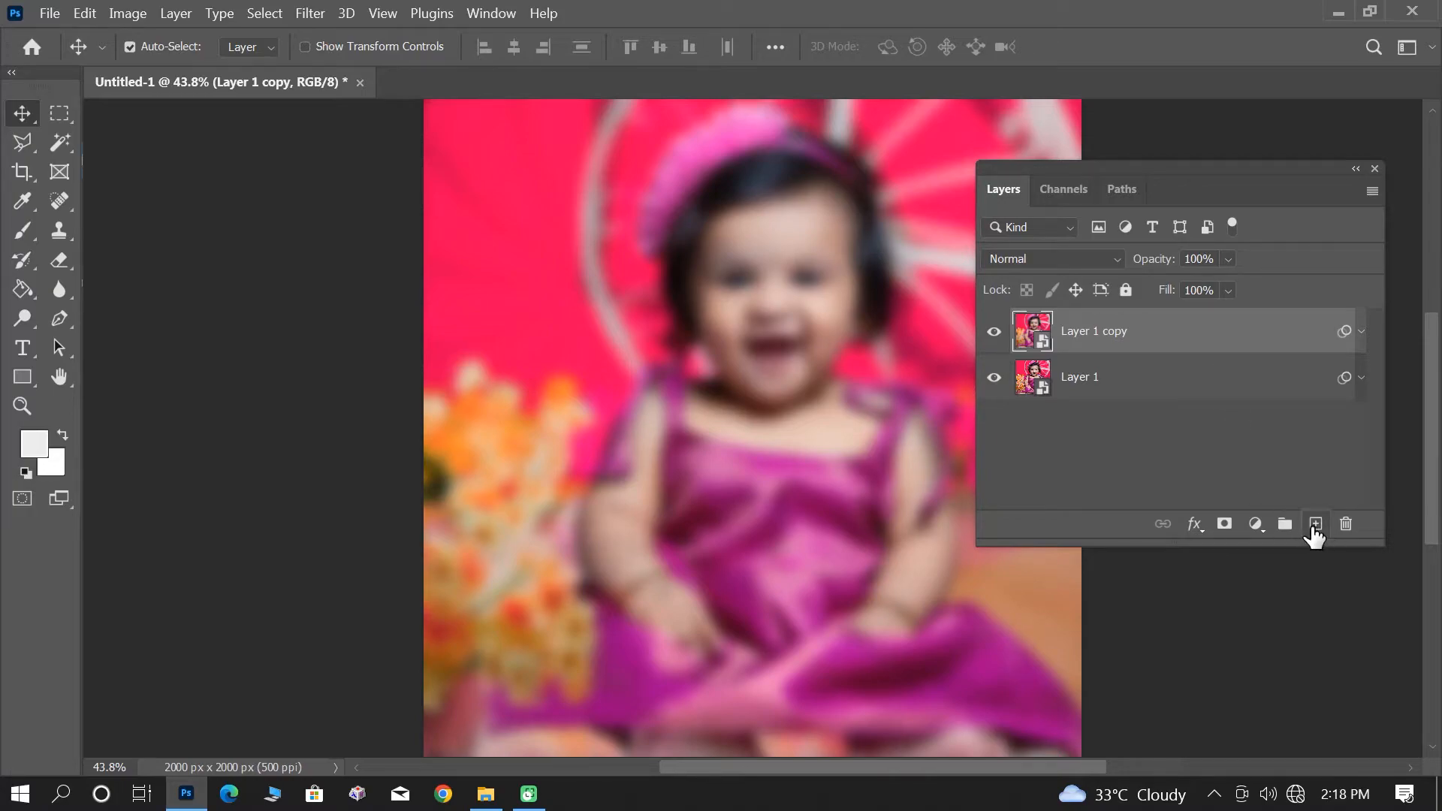
Add an Invert adjustment layer above the blurred copy and clip it to that layer
{"action": "left_click", "coordinate": [1255, 524]}
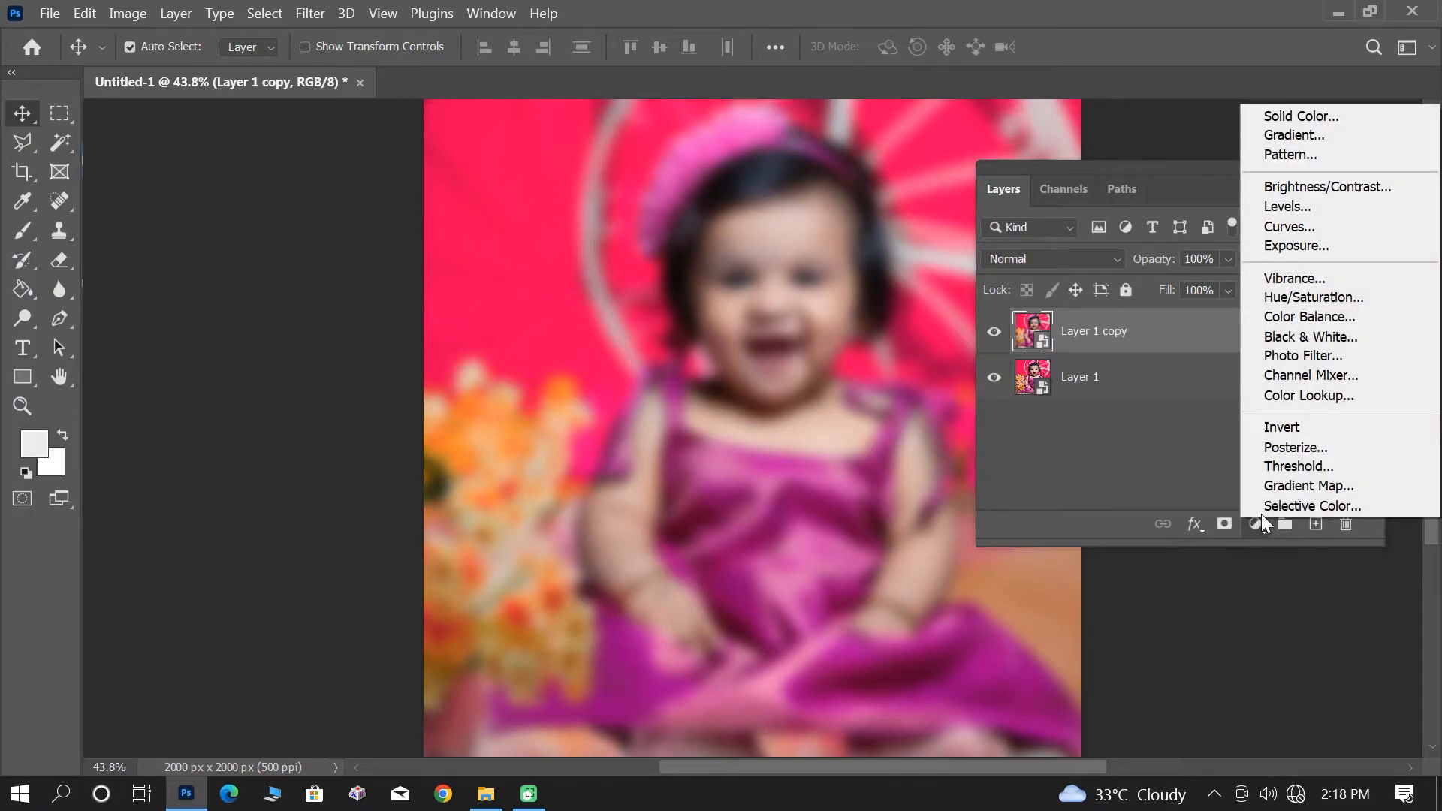
{"action": "left_click", "coordinate": [1287, 428]}
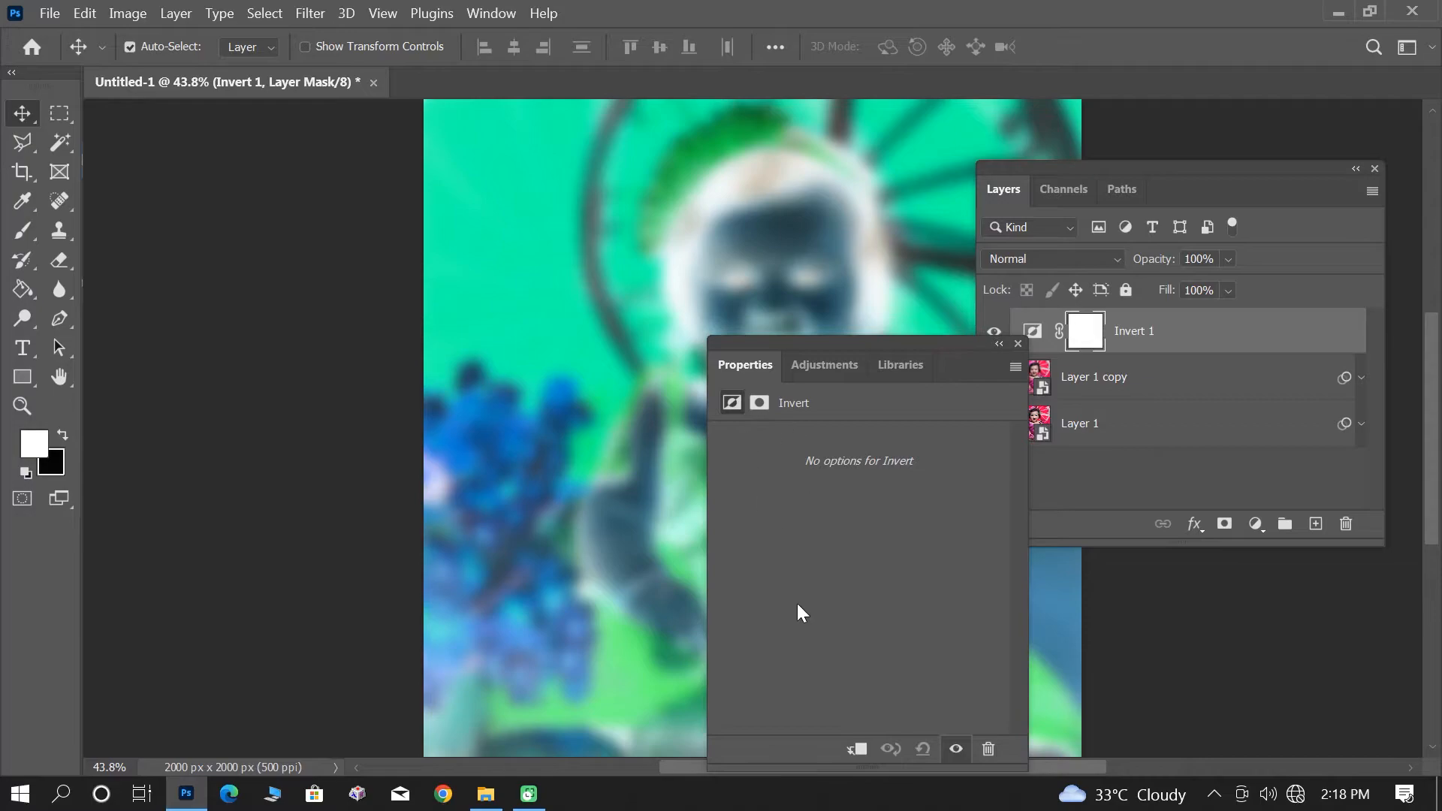
{"action": "left_click", "coordinate": [861, 749]}
{"action": "left_click", "coordinate": [1018, 344]}
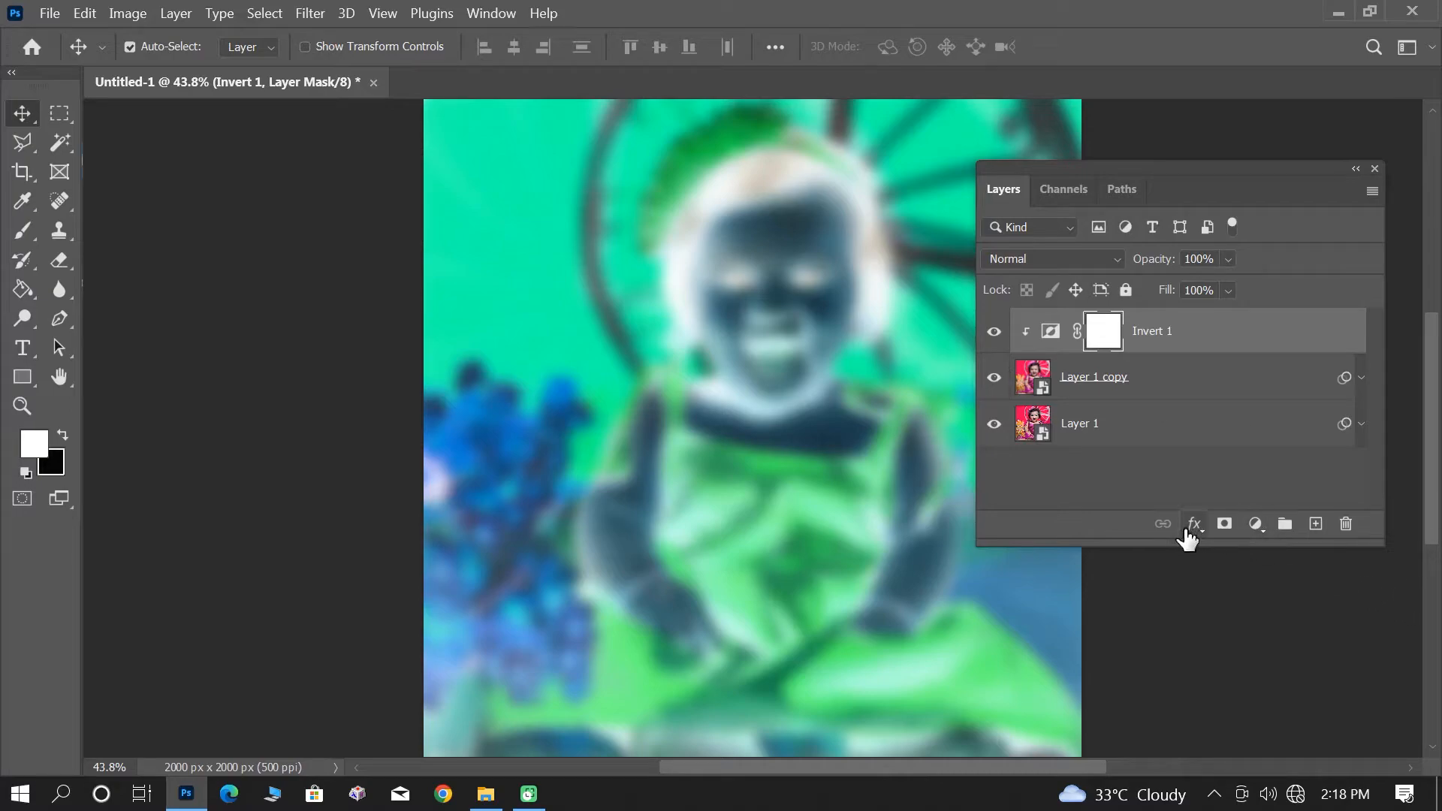
Add a Black & White adjustment layer with the Default preset above the Invert layer, clipped to the blurred copy
{"action": "left_click", "coordinate": [1254, 525]}
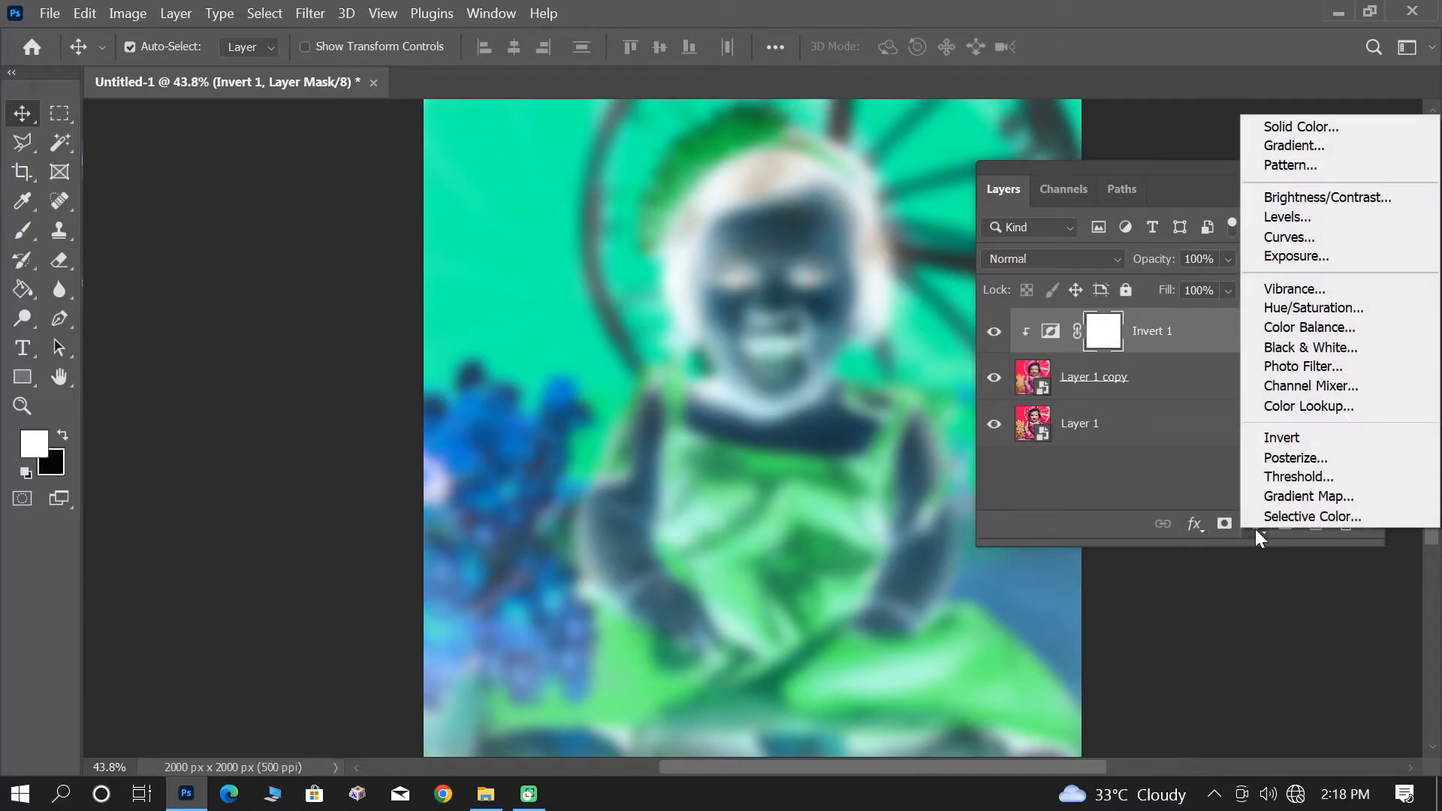
{"action": "left_click", "coordinate": [1317, 348]}
{"action": "left_click", "coordinate": [857, 748]}
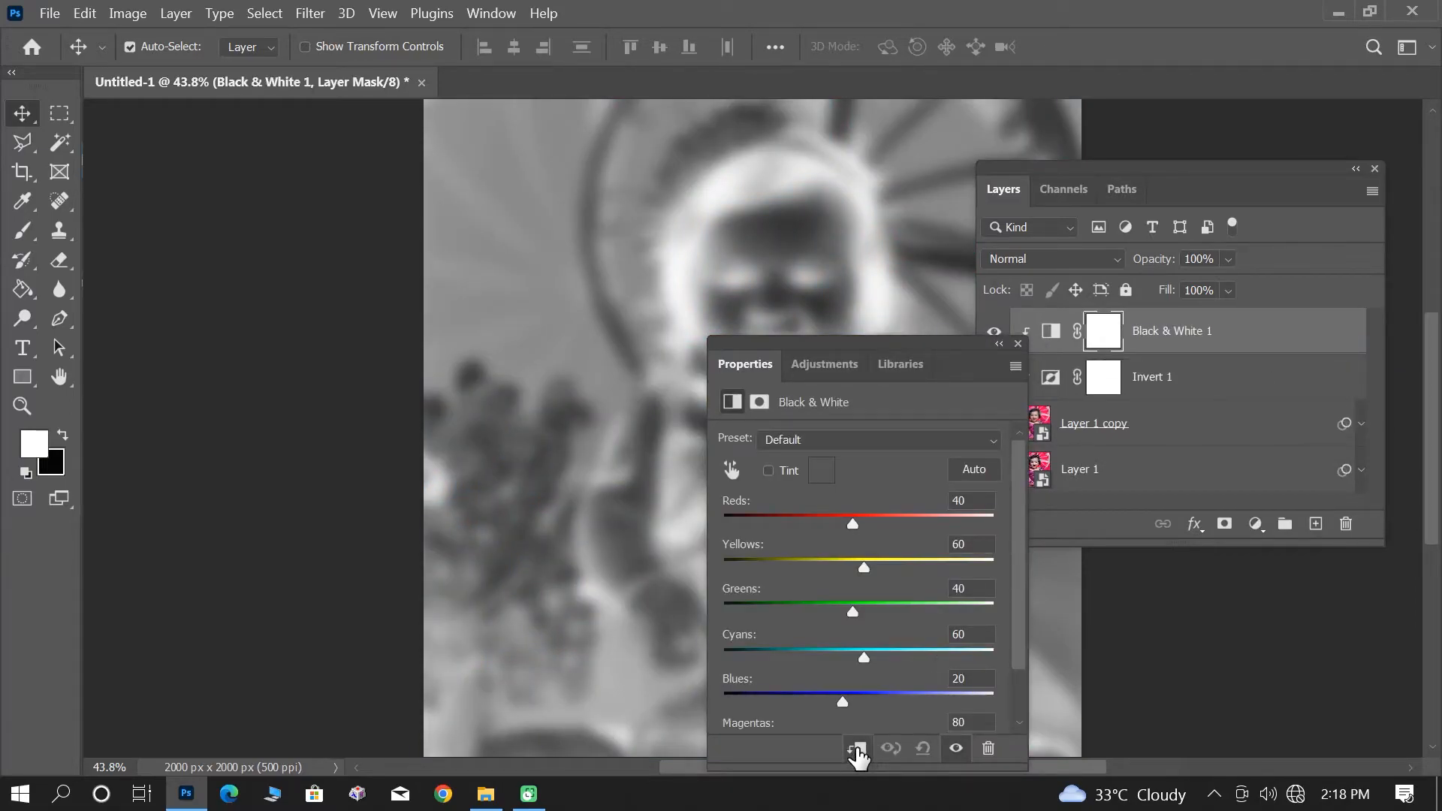
{"action": "left_click", "coordinate": [1017, 344]}
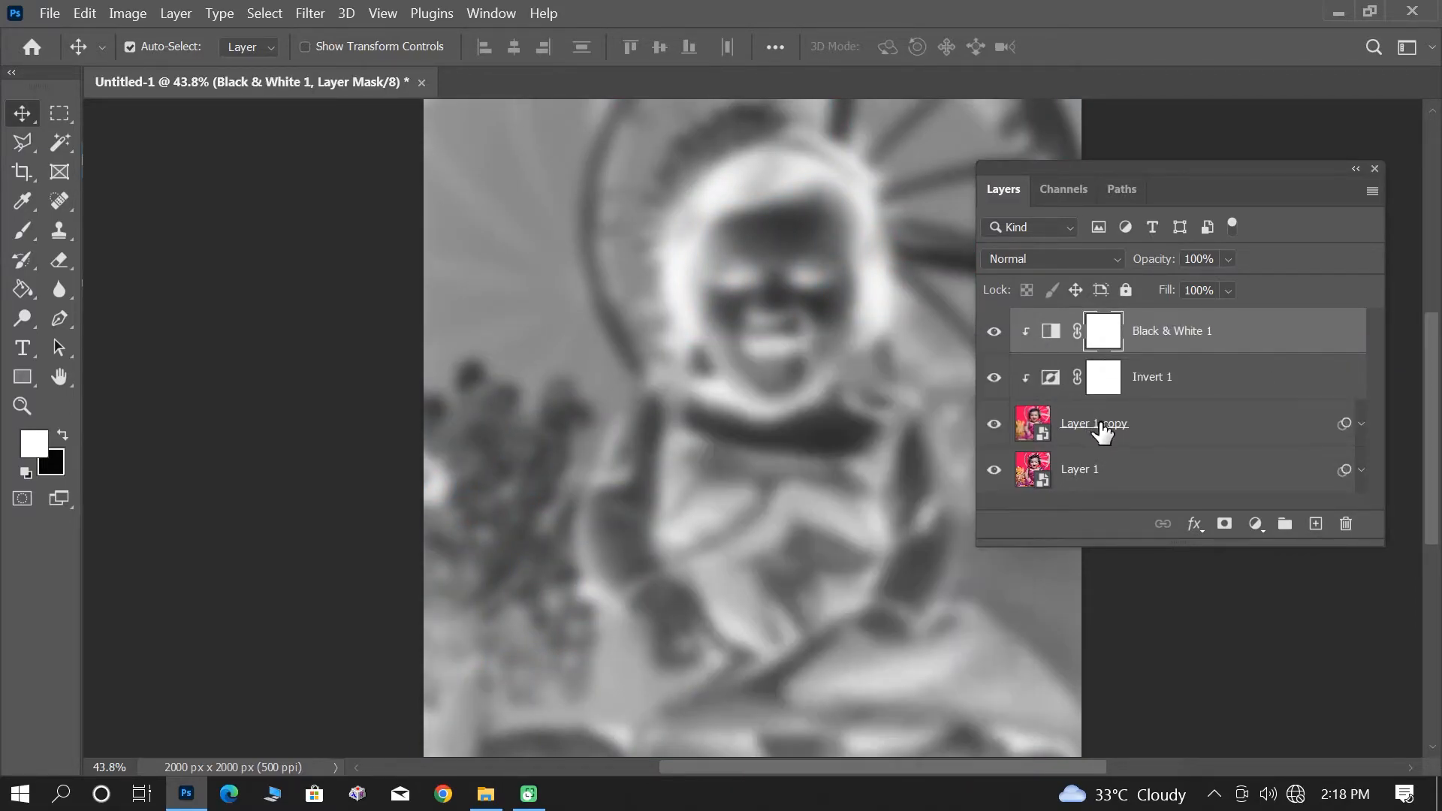
Group the Black & White, Invert and blurred copy layers and name the group Opo
{"action": "left_click", "coordinate": [1161, 425], "text": "shift"}
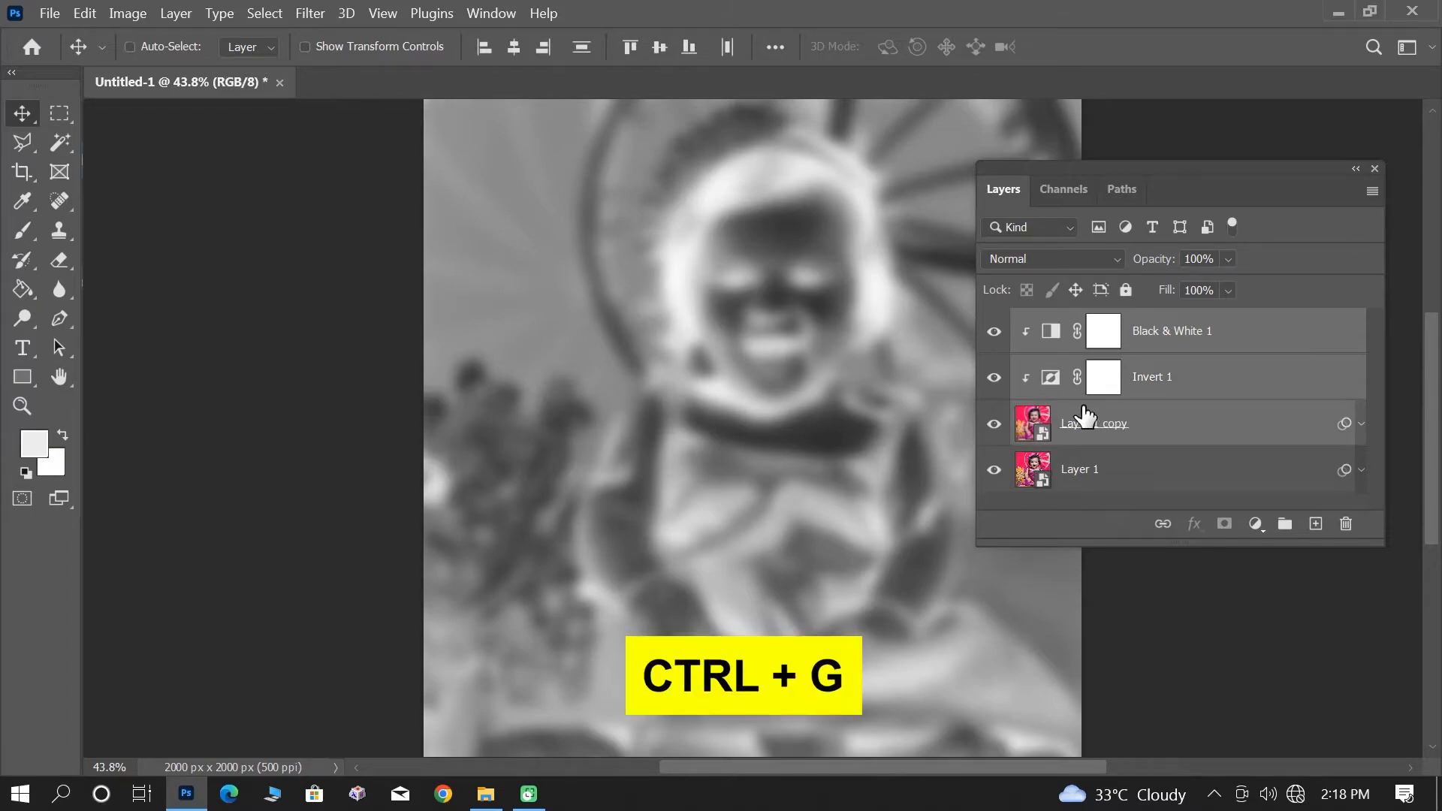
{"action": "key", "text": "ctrl+g"}
{"action": "double_click", "coordinate": [1086, 323]}
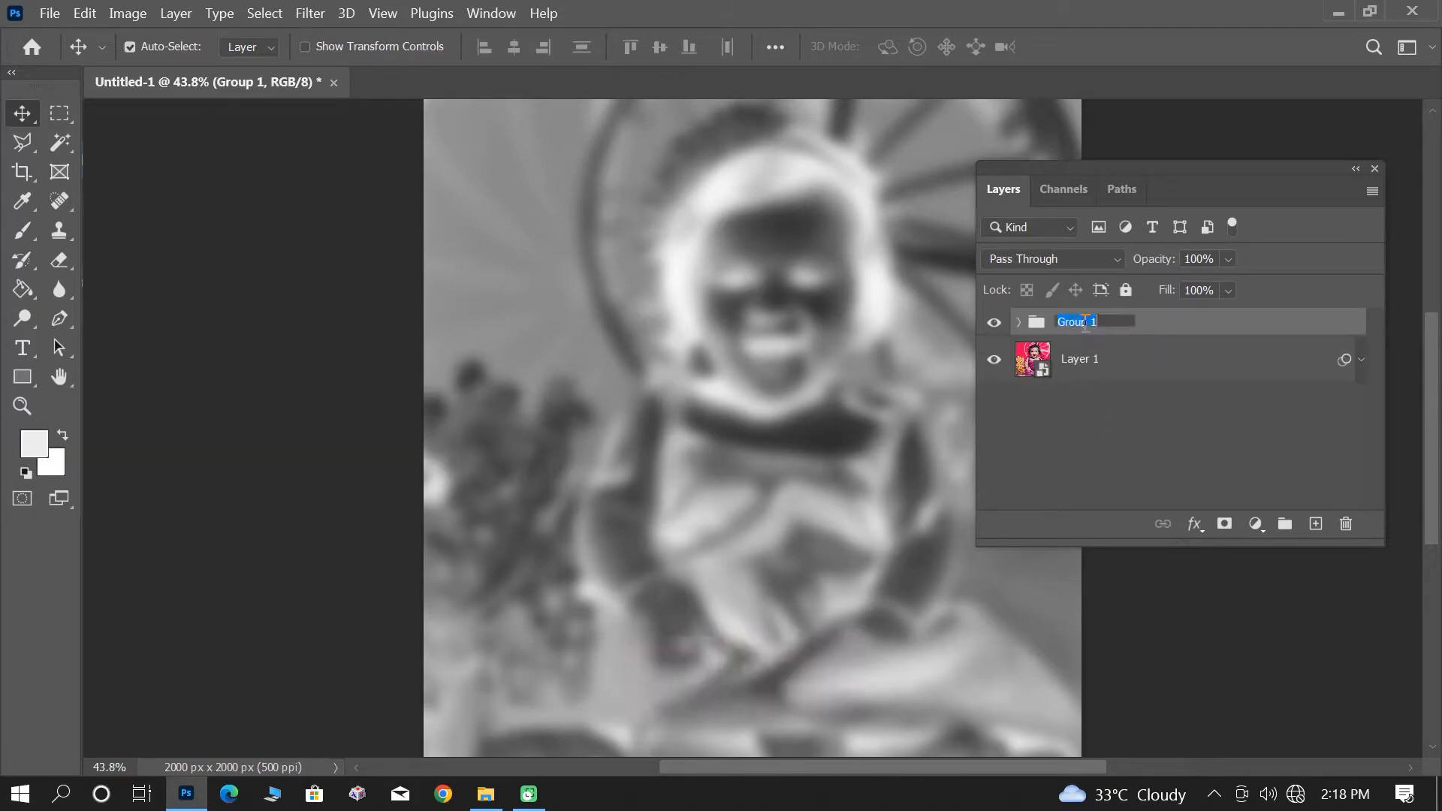
{"action": "type", "text": "Opo"}
{"action": "left_click", "coordinate": [1089, 481]}
{"action": "left_click", "coordinate": [1105, 340]}
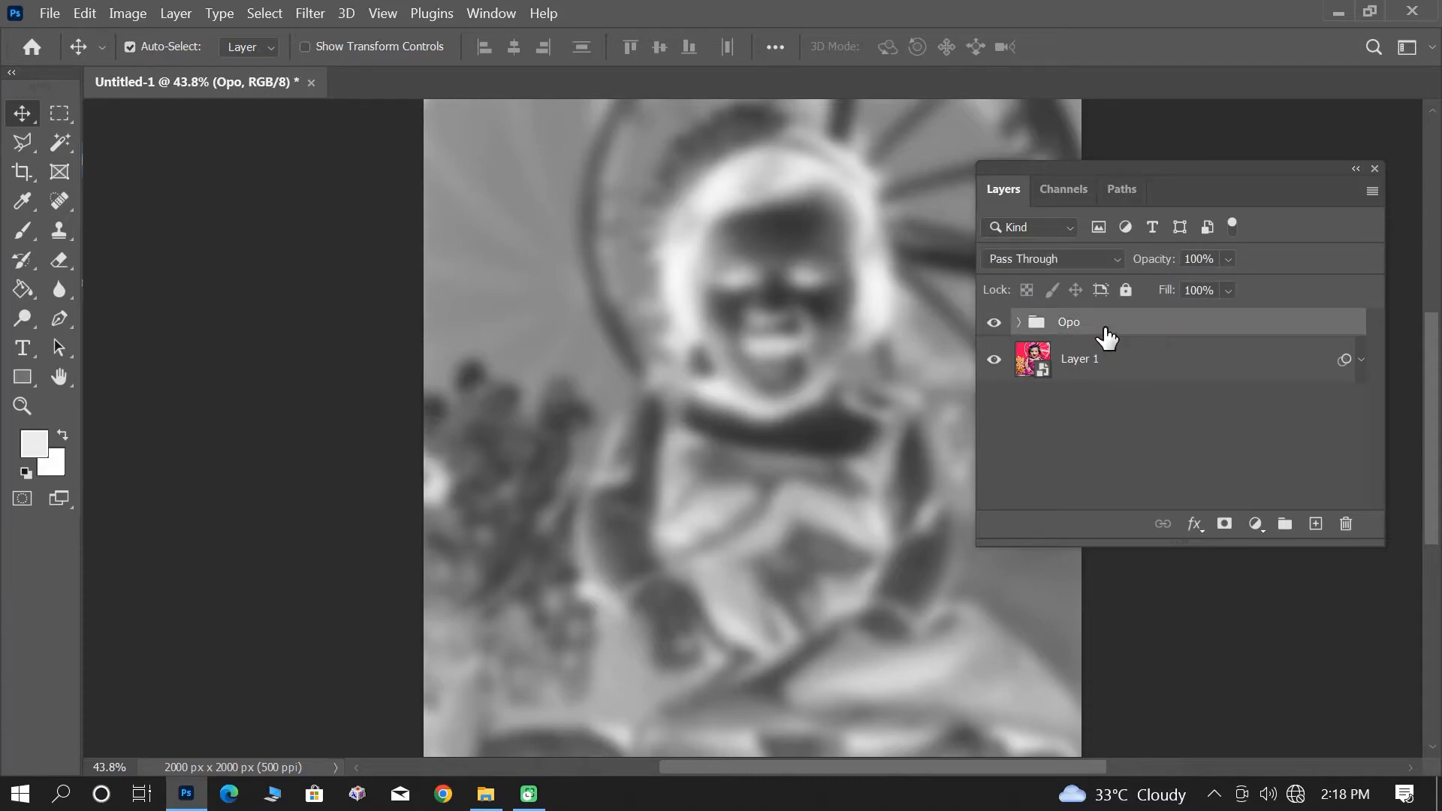
Blend the Opo group with Overlay at 40% opacity, and compare the image with and without it
{"action": "left_click", "coordinate": [1020, 261]}
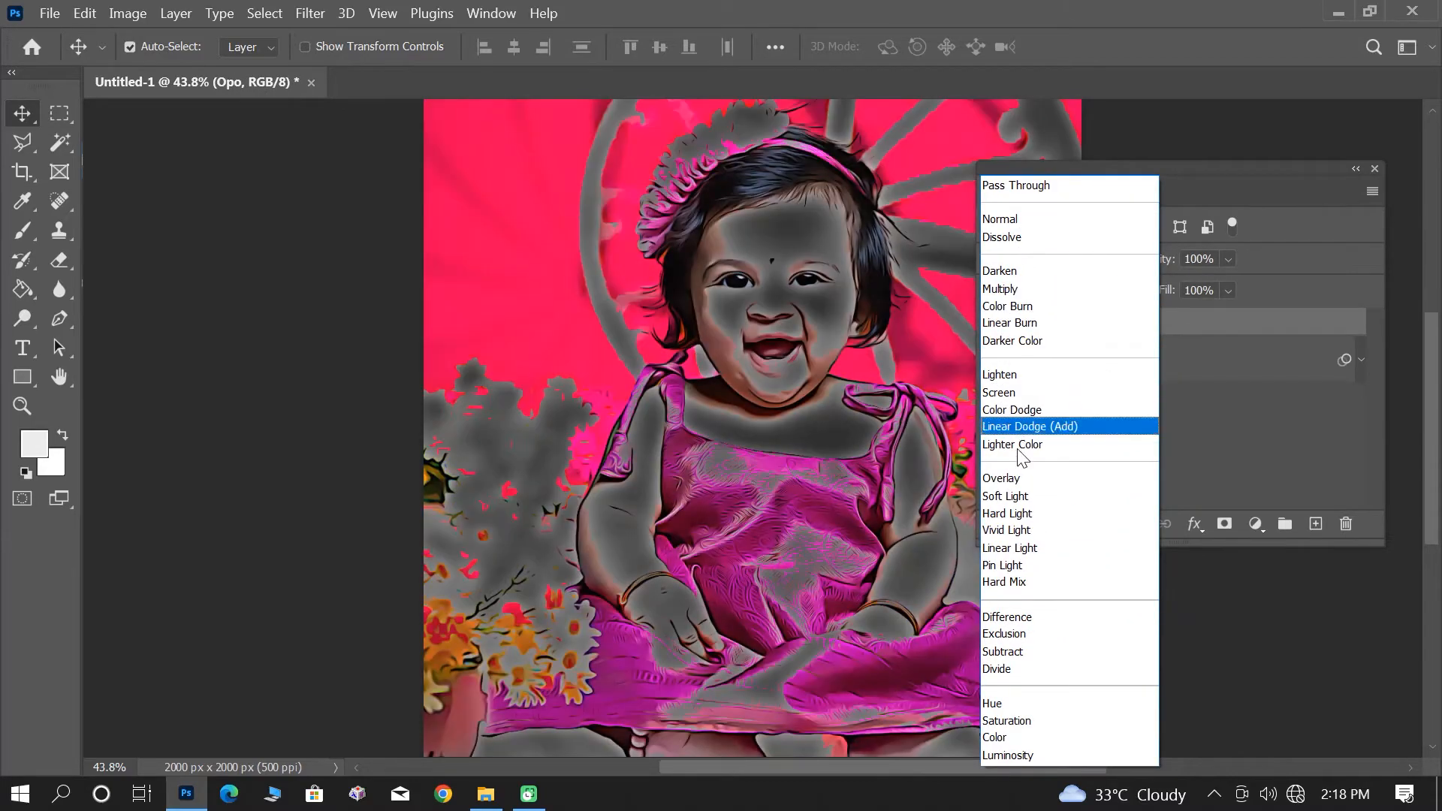
{"action": "left_click", "coordinate": [1014, 476]}
{"action": "left_click", "coordinate": [1228, 260]}
{"action": "mouse_move", "coordinate": [1202, 298]}
{"action": "left_mouse_down"}
{"action": "mouse_move", "coordinate": [1185, 297]}
{"action": "mouse_move", "coordinate": [1202, 298]}
{"action": "left_mouse_up"}
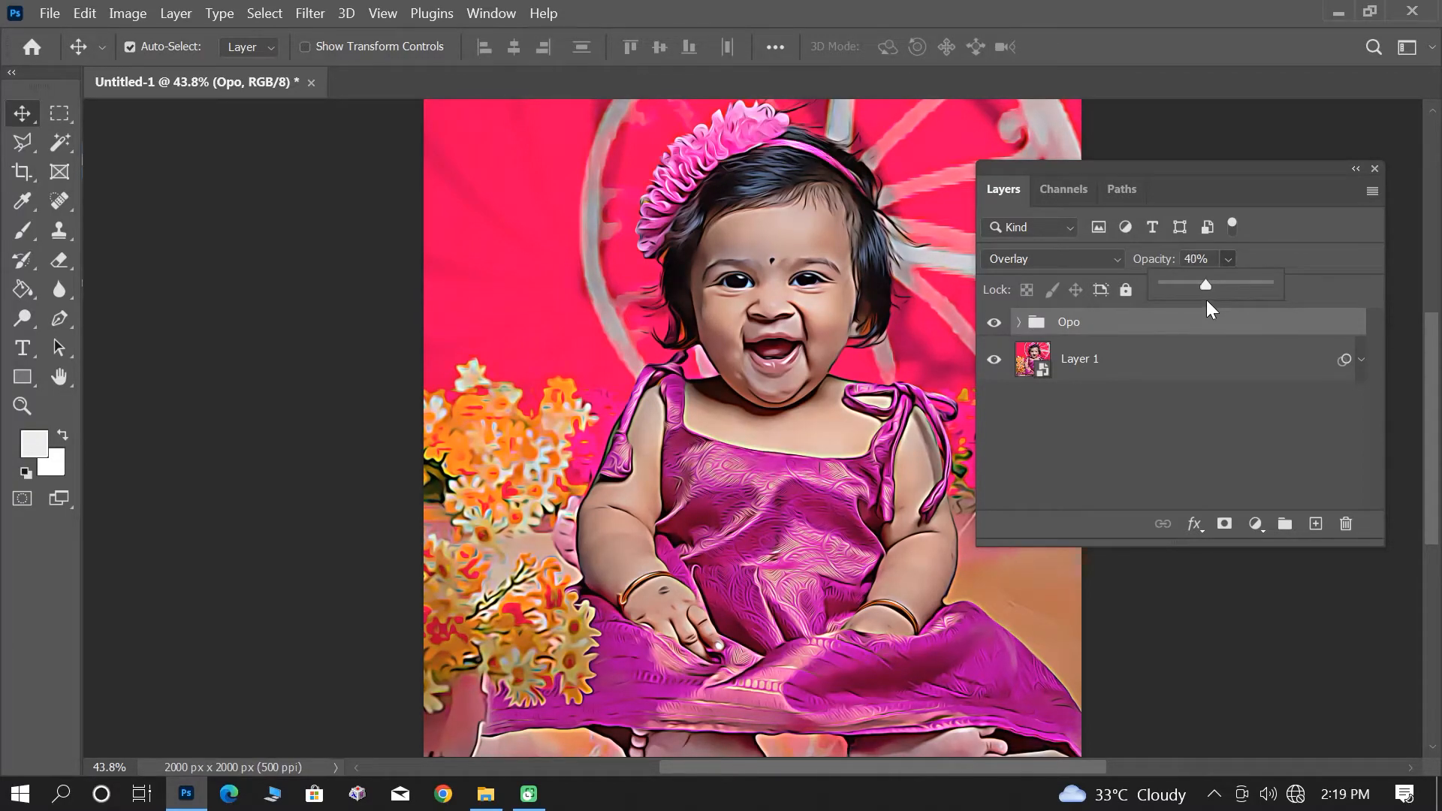
{"action": "left_click", "coordinate": [1177, 386]}
{"action": "left_click", "coordinate": [994, 322]}
{"action": "left_click", "coordinate": [995, 322]}
{"action": "left_click", "coordinate": [994, 323]}
{"action": "left_click", "coordinate": [994, 323]}
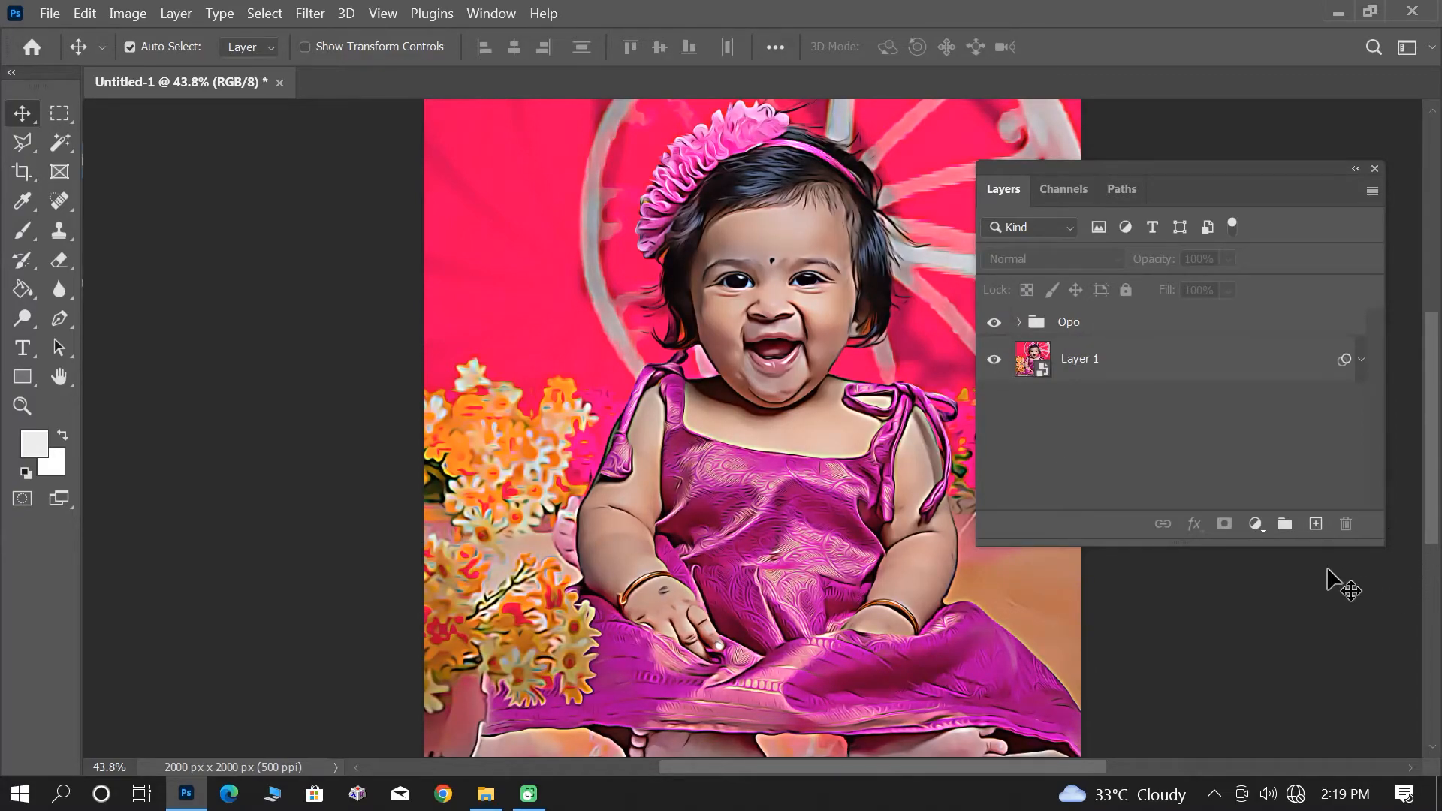
Add a Selective Color adjustment layer above the Opo group and lower the Black amount of the Whites to its minimum
{"action": "left_click", "coordinate": [1256, 524]}
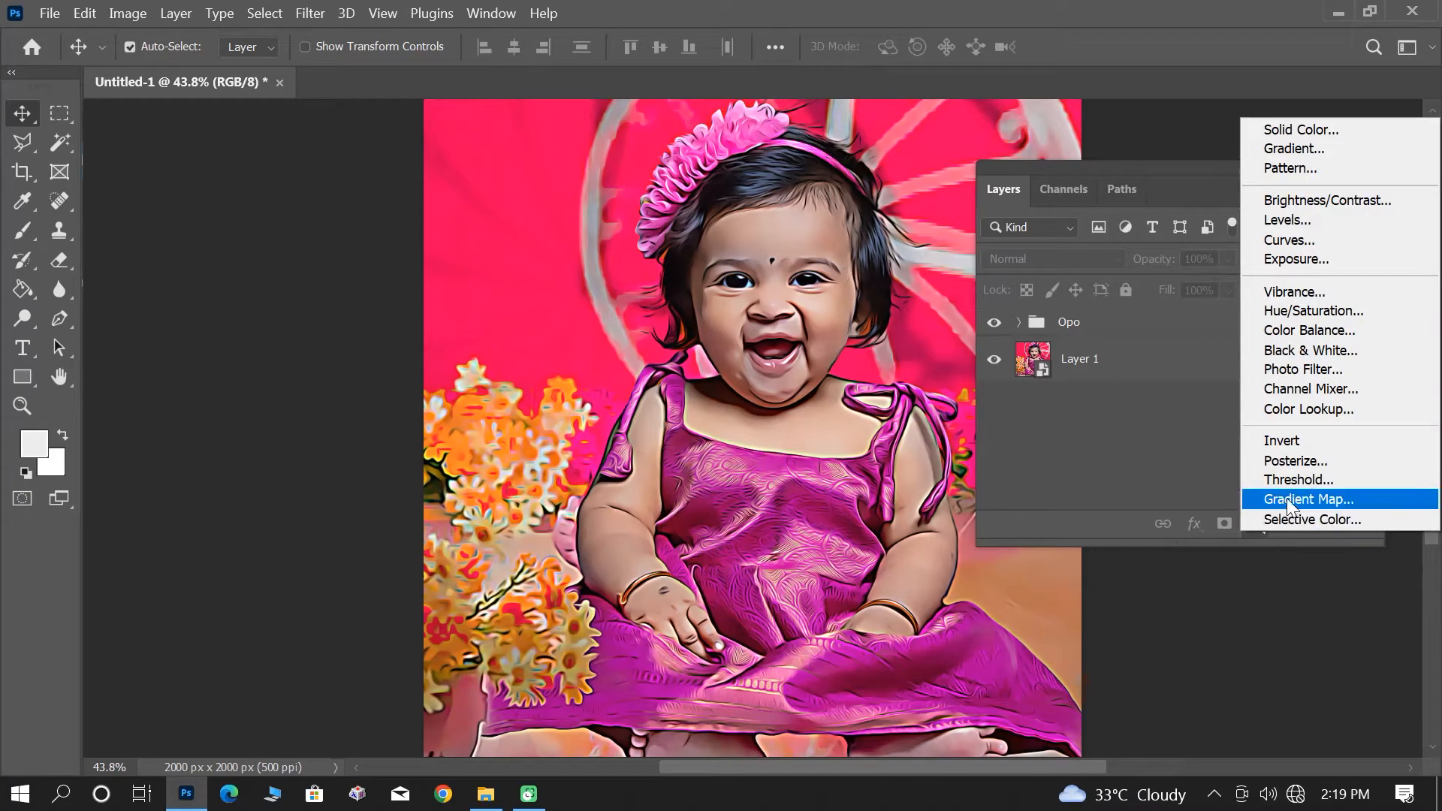
{"action": "left_click", "coordinate": [1280, 518]}
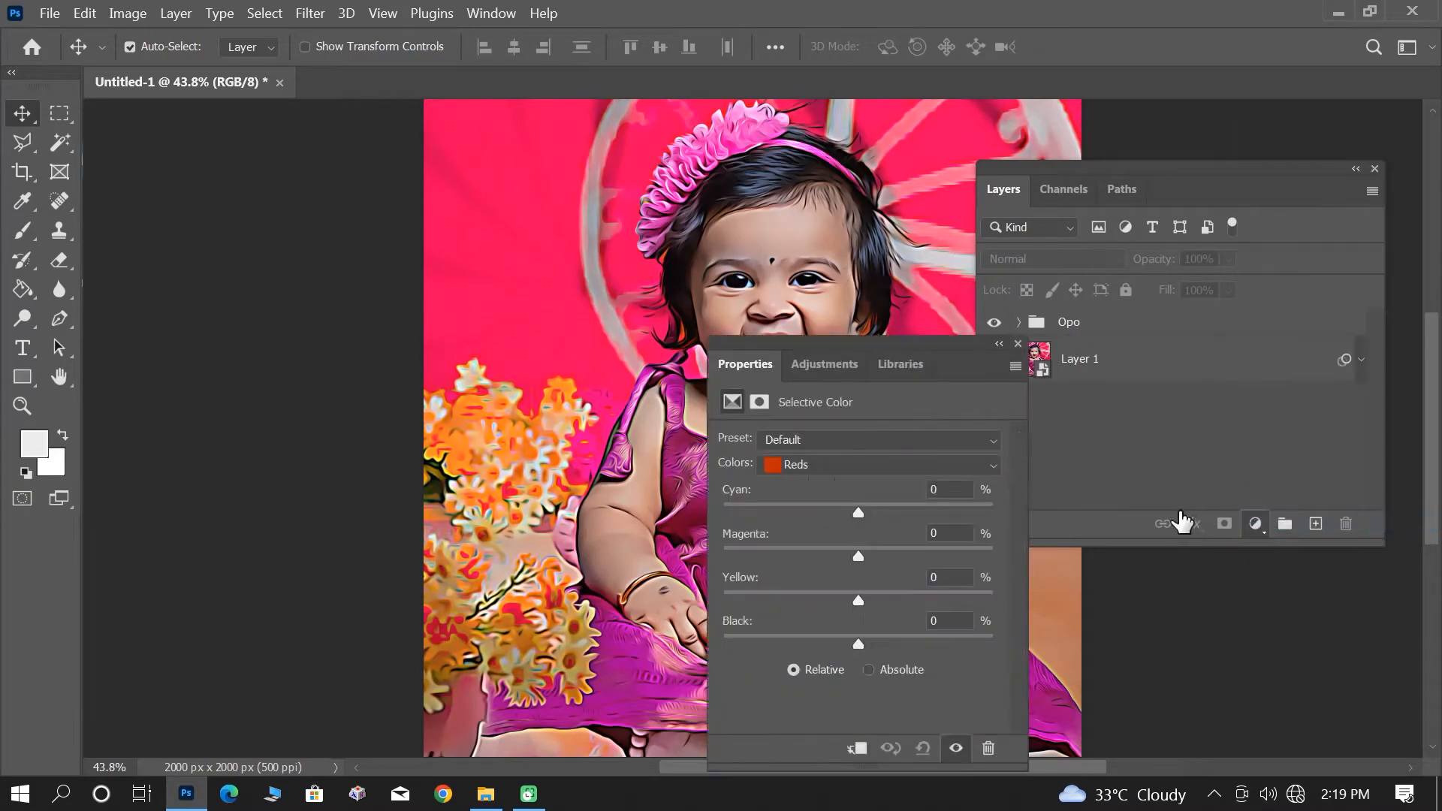
{"action": "left_click", "coordinate": [804, 465]}
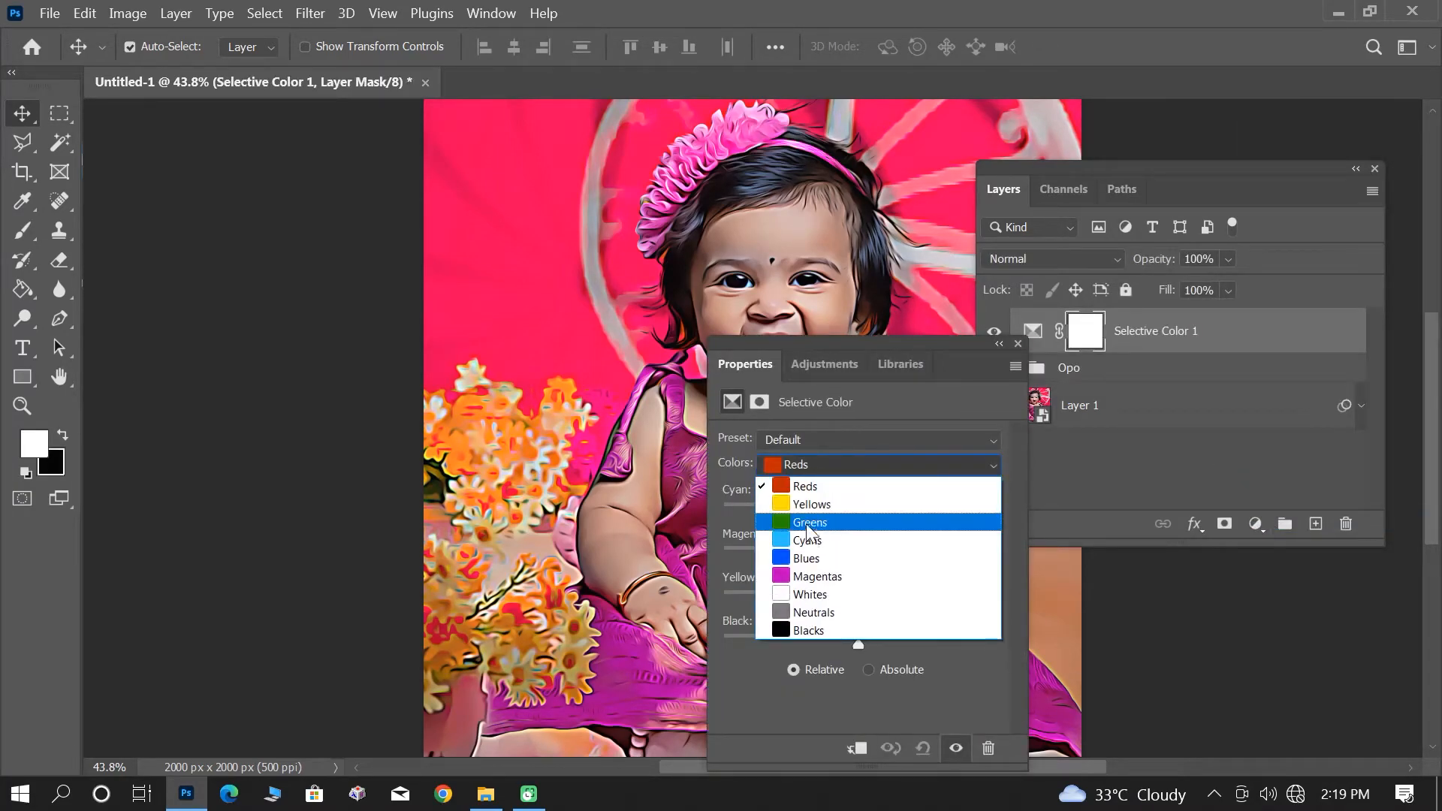
{"action": "left_click", "coordinate": [800, 596]}
{"action": "left_click_drag", "start_coordinate": [858, 645], "coordinate": [723, 644]}
{"action": "left_click", "coordinate": [1017, 343]}
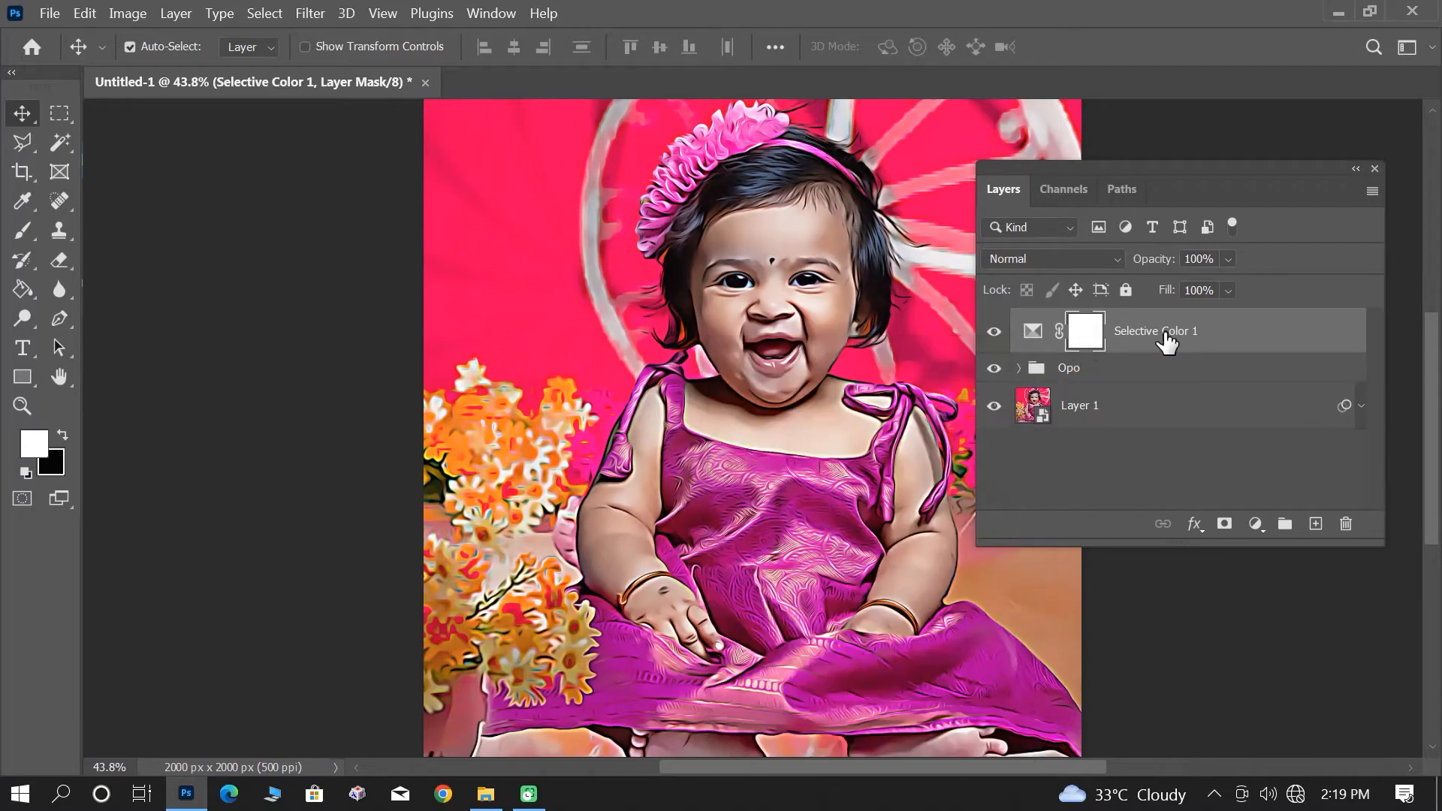
Rename the Selective Color layer as Wh Op
{"action": "left_click", "coordinate": [1163, 343]}
{"action": "double_click", "coordinate": [1145, 338]}
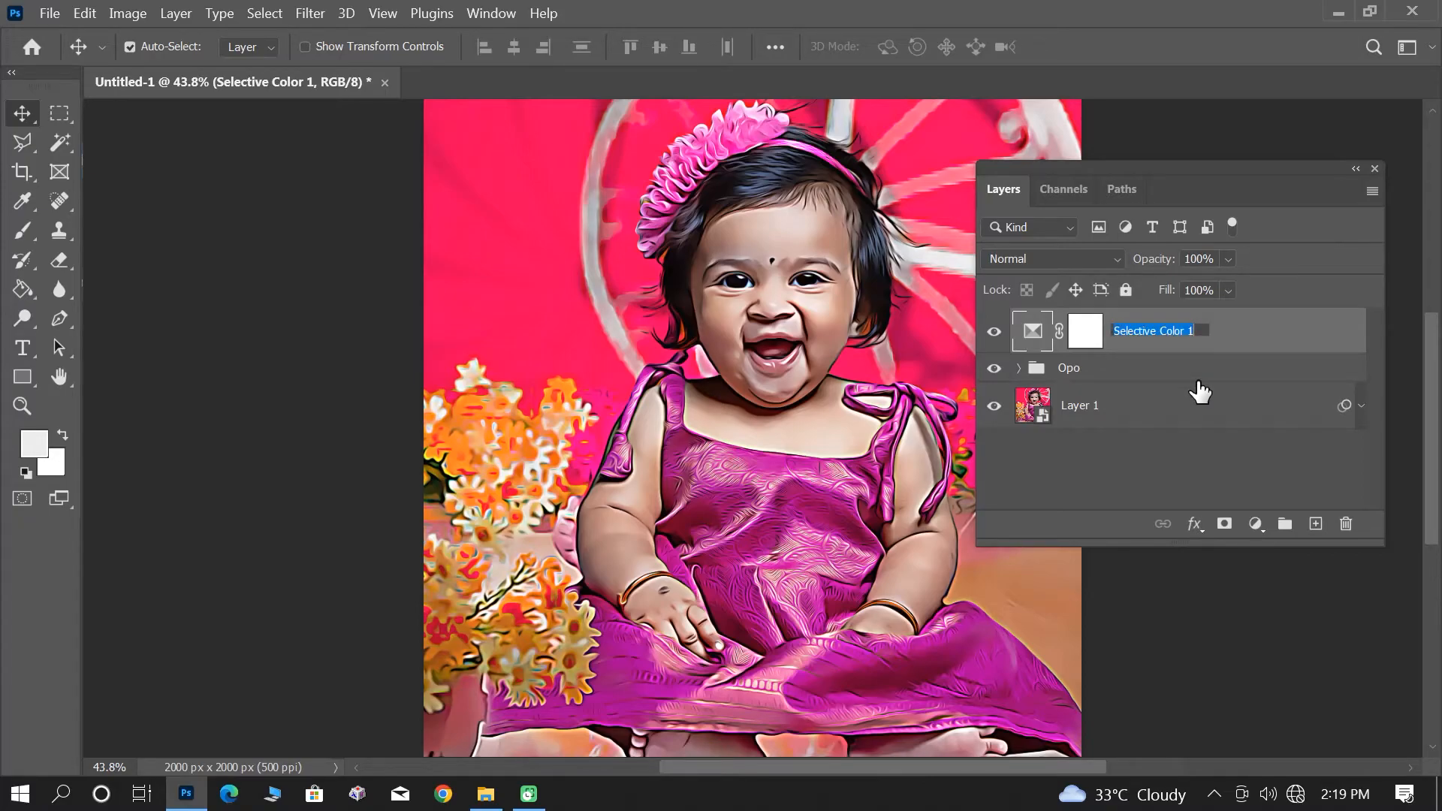
{"action": "type", "text": "Wh Op"}
{"action": "key", "text": "Return"}
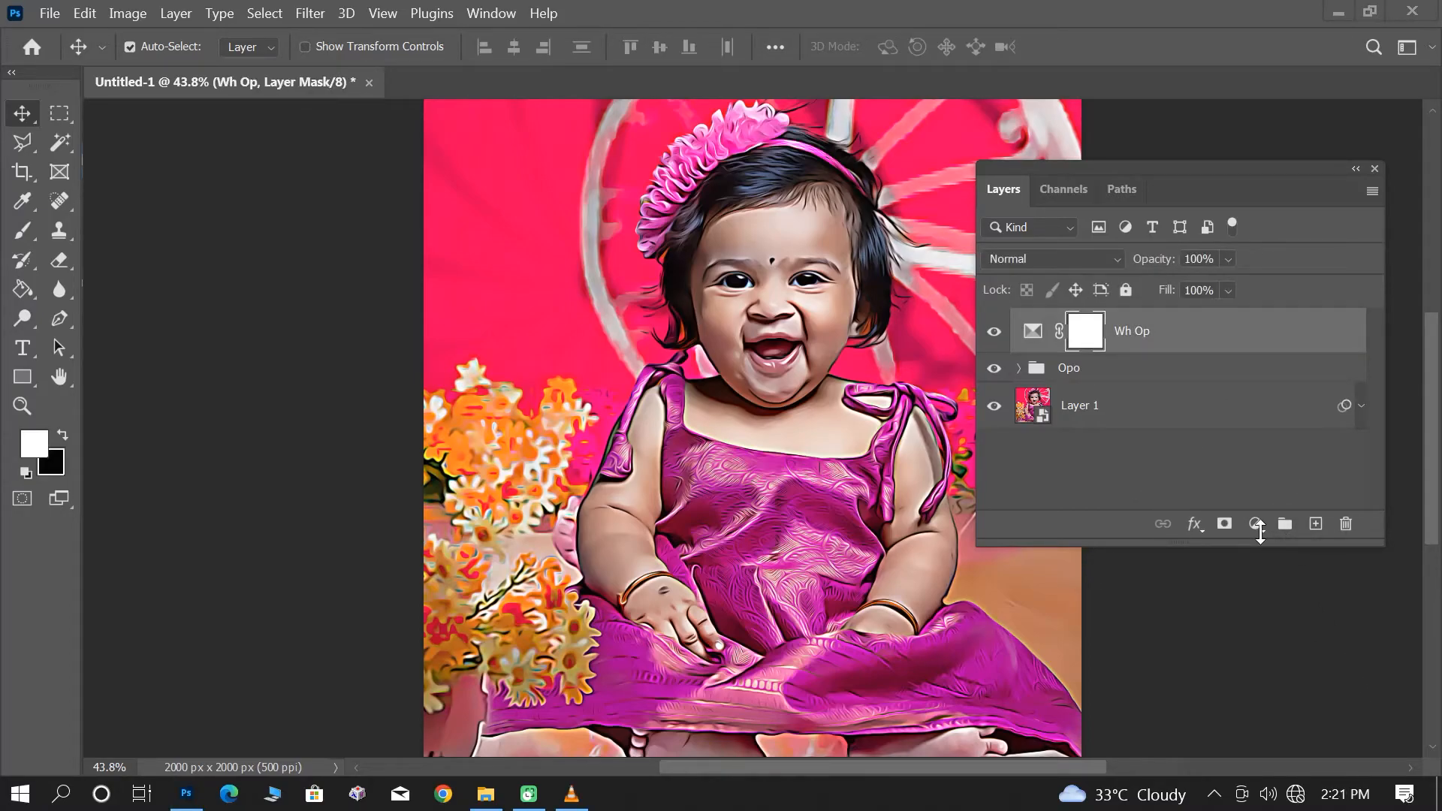
Add a Vibrance adjustment layer above Wh Op with Vibrance +15 and Saturation 7
{"action": "left_click", "coordinate": [1257, 524]}
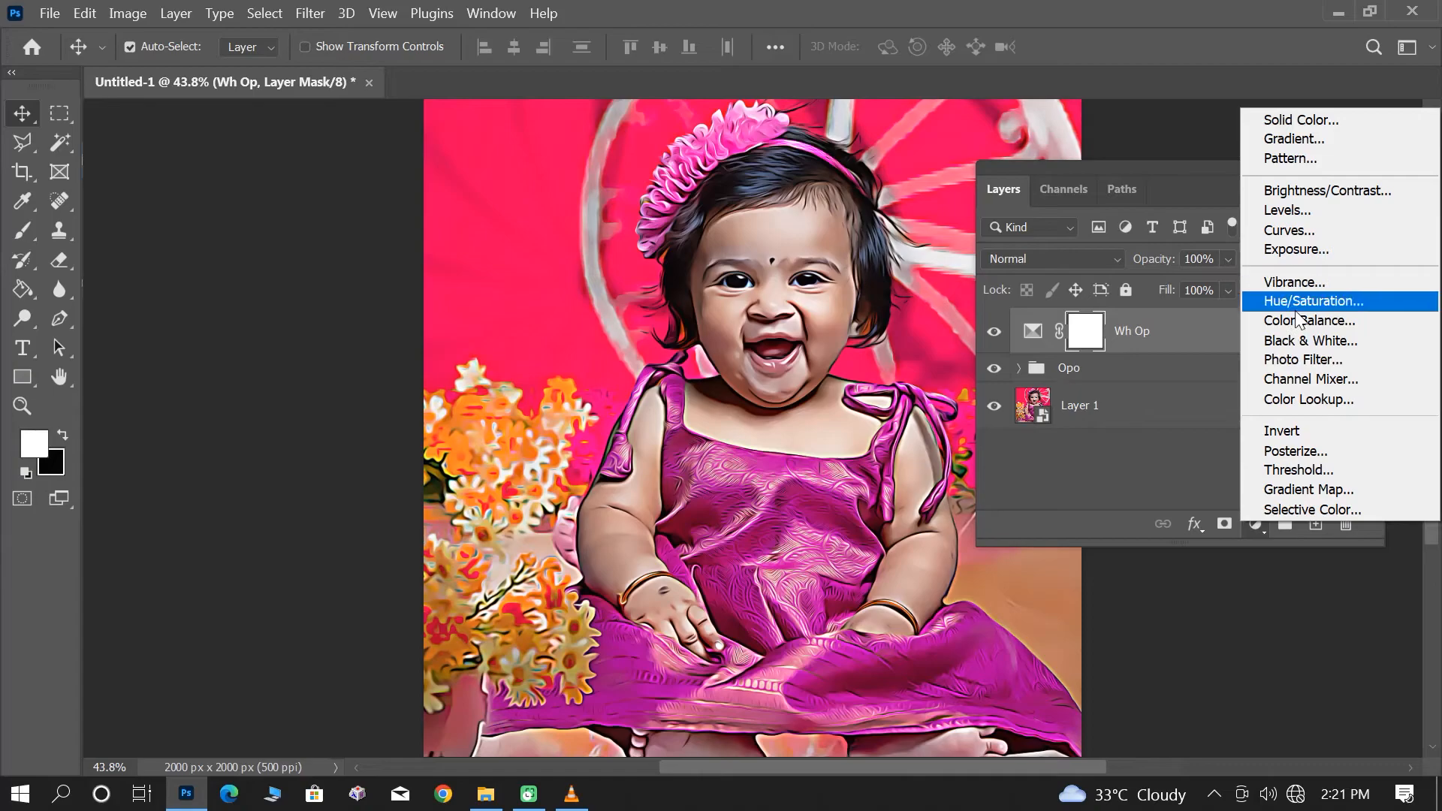
{"action": "left_click", "coordinate": [1308, 282]}
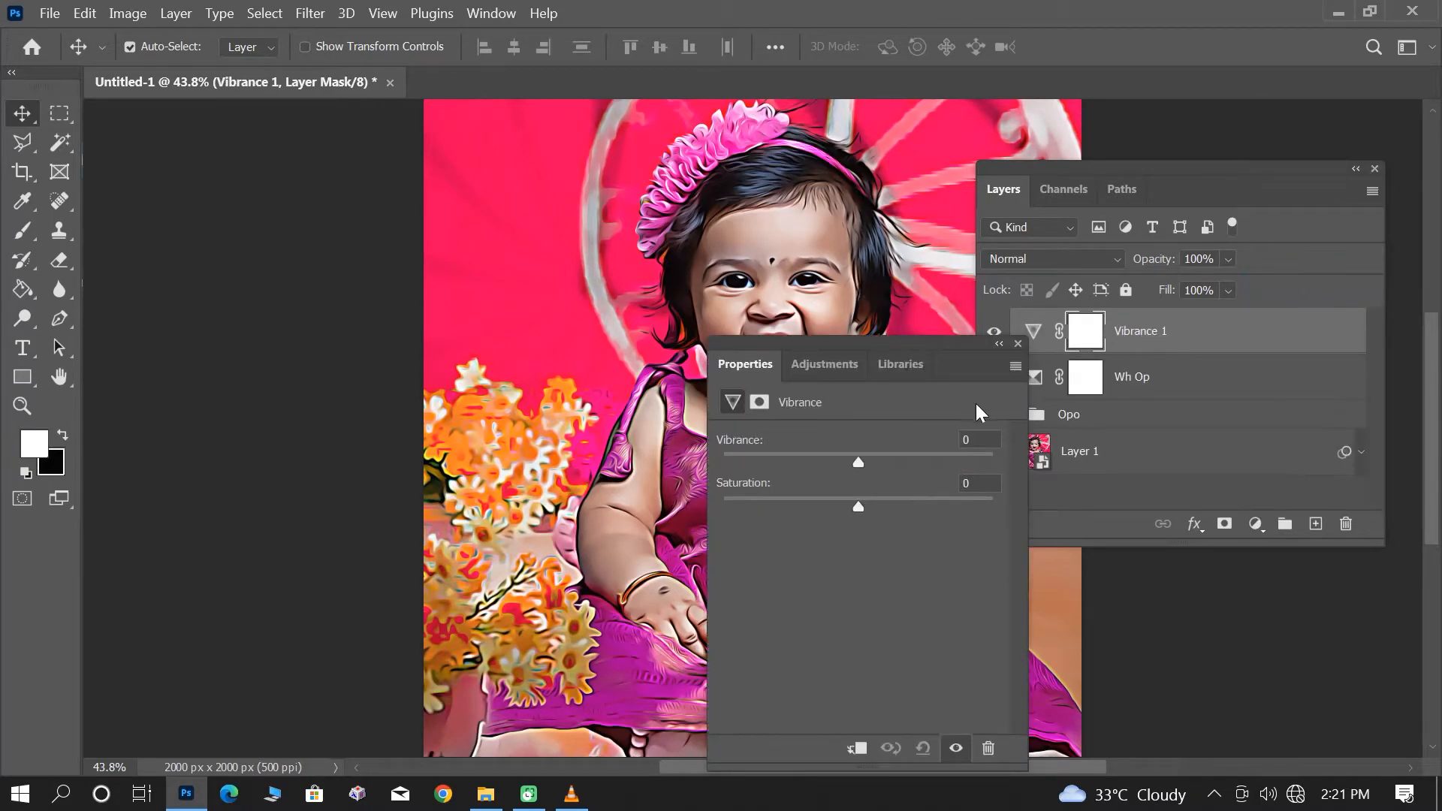
{"action": "left_click", "coordinate": [979, 437]}
{"action": "type", "text": "15"}
{"action": "key", "text": "Tab"}
{"action": "type", "text": "7"}
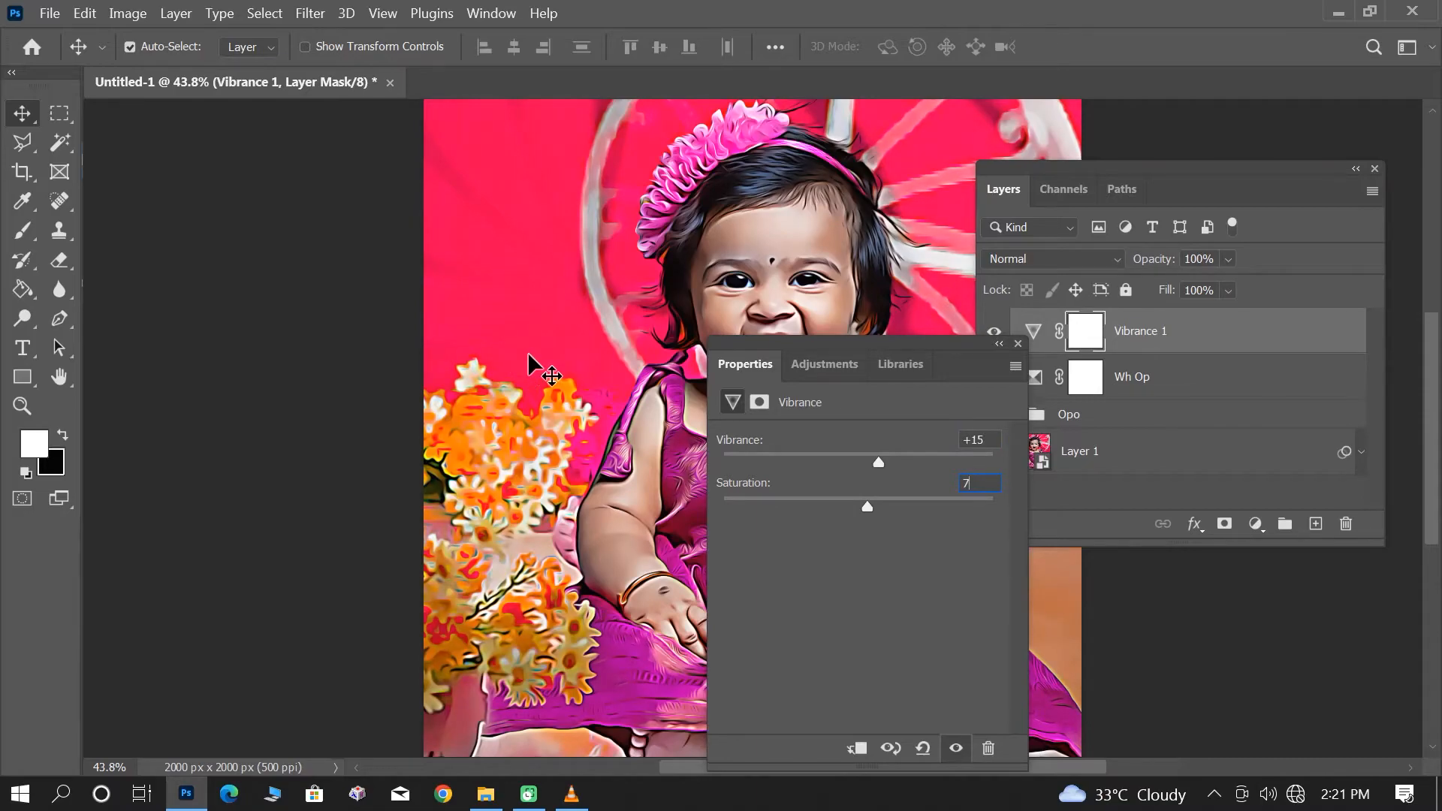
Delete the empty layer above Vibrance 1, and add a Levels adjustment layer there with the white input level slightly lowered
{"action": "left_click", "coordinate": [1017, 344]}
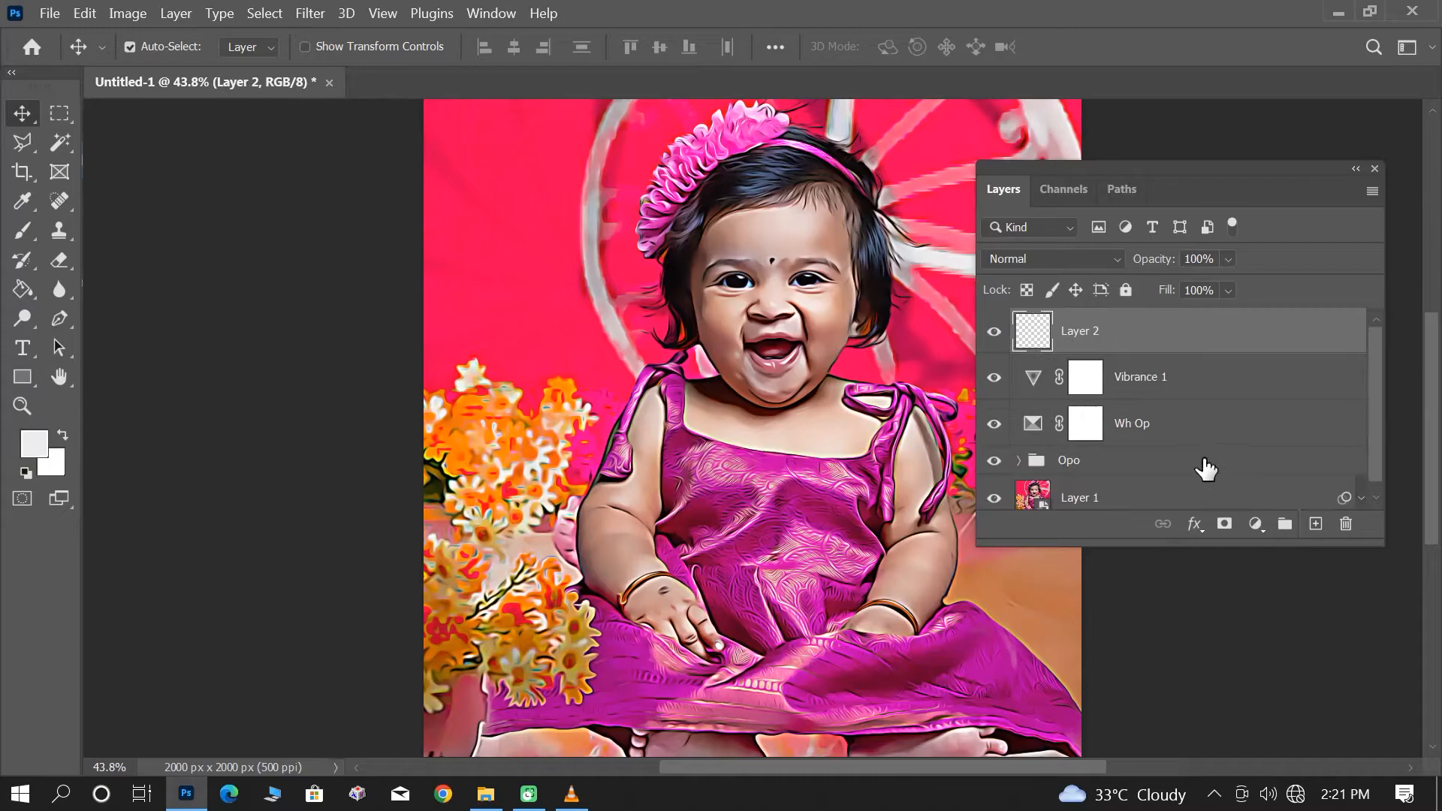
{"action": "key", "text": "Delete"}
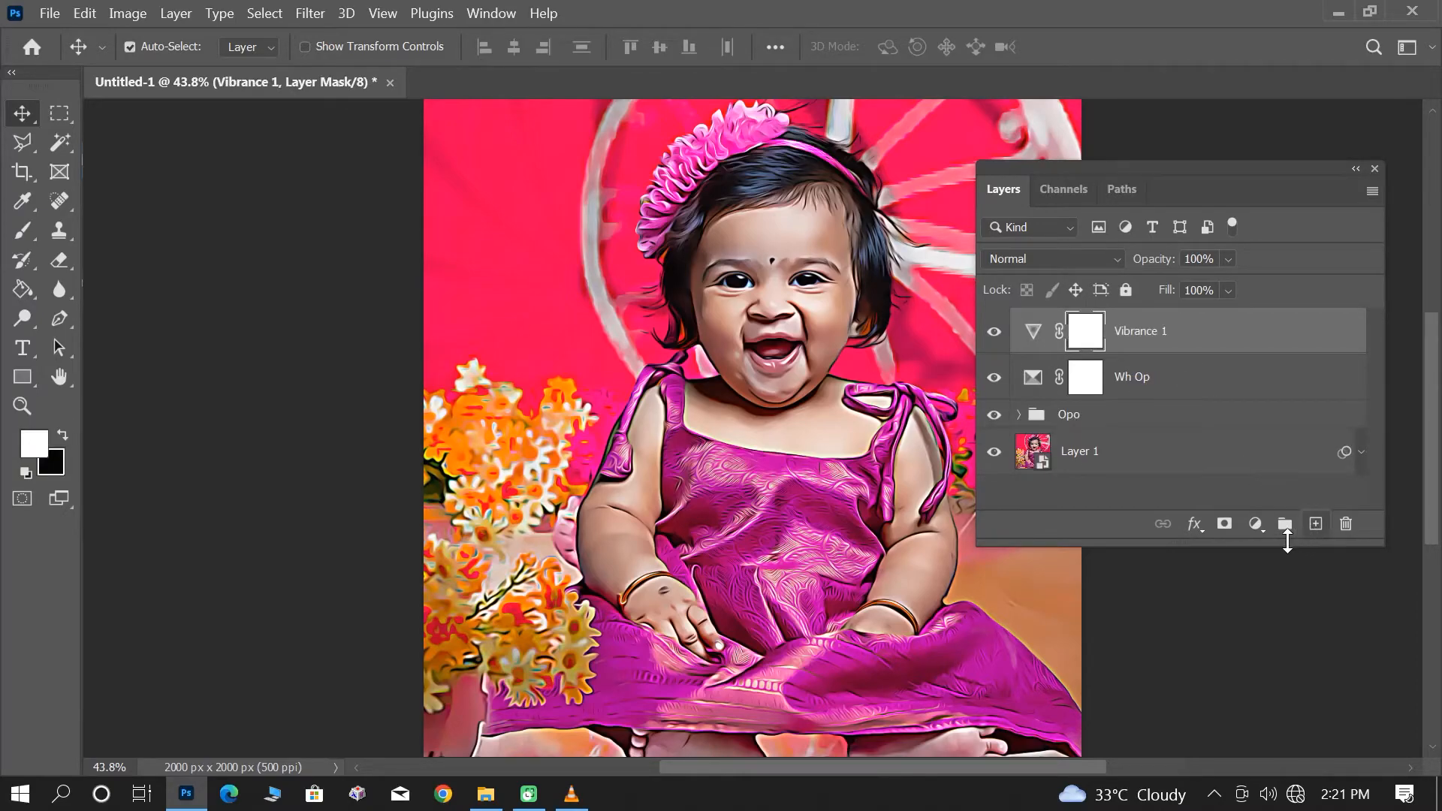
{"action": "left_click", "coordinate": [1255, 524]}
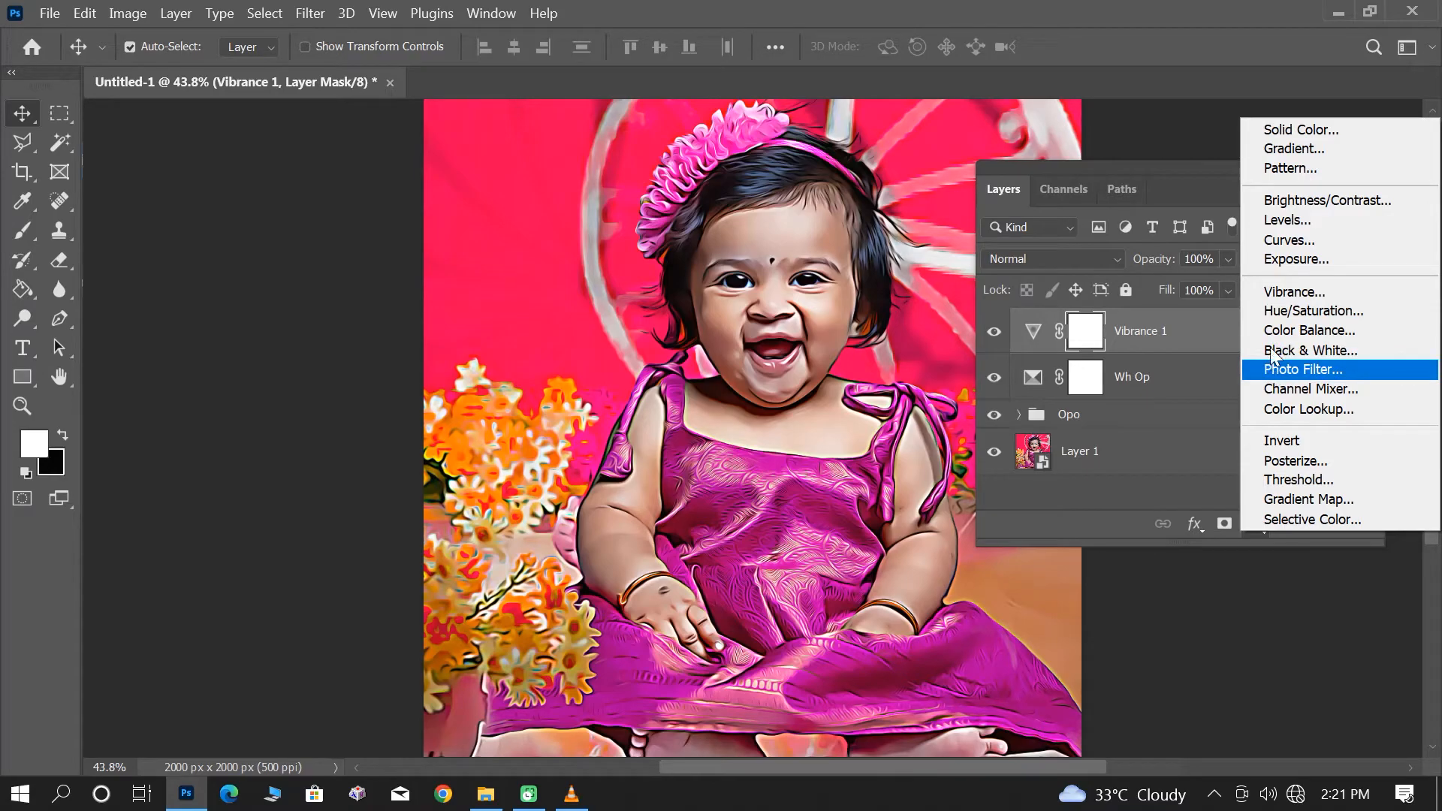
{"action": "left_click", "coordinate": [1277, 220]}
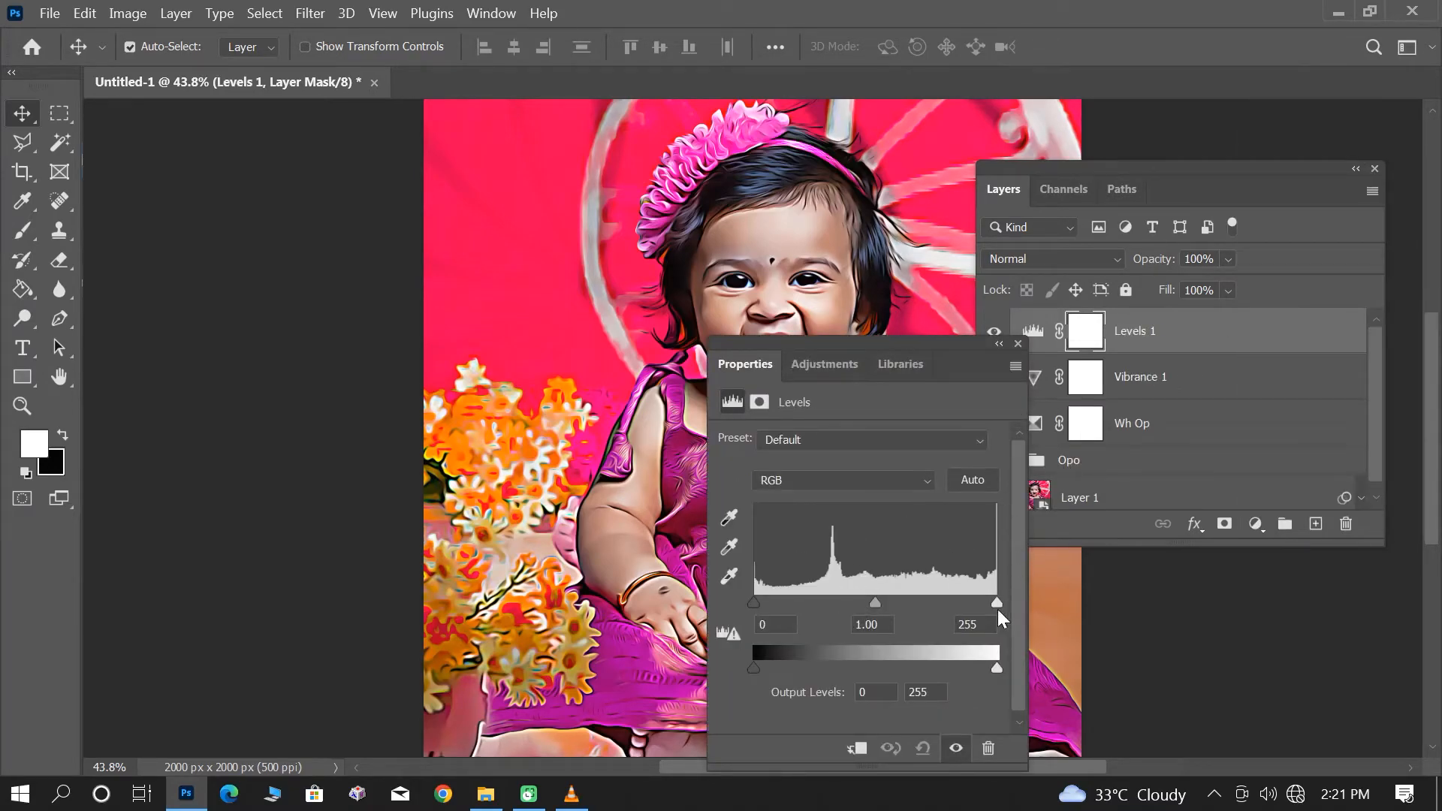
{"action": "key", "text": "BackSpace"}
{"action": "type", "text": "0"}
{"action": "key", "text": "Return"}
{"action": "left_click", "coordinate": [786, 332]}
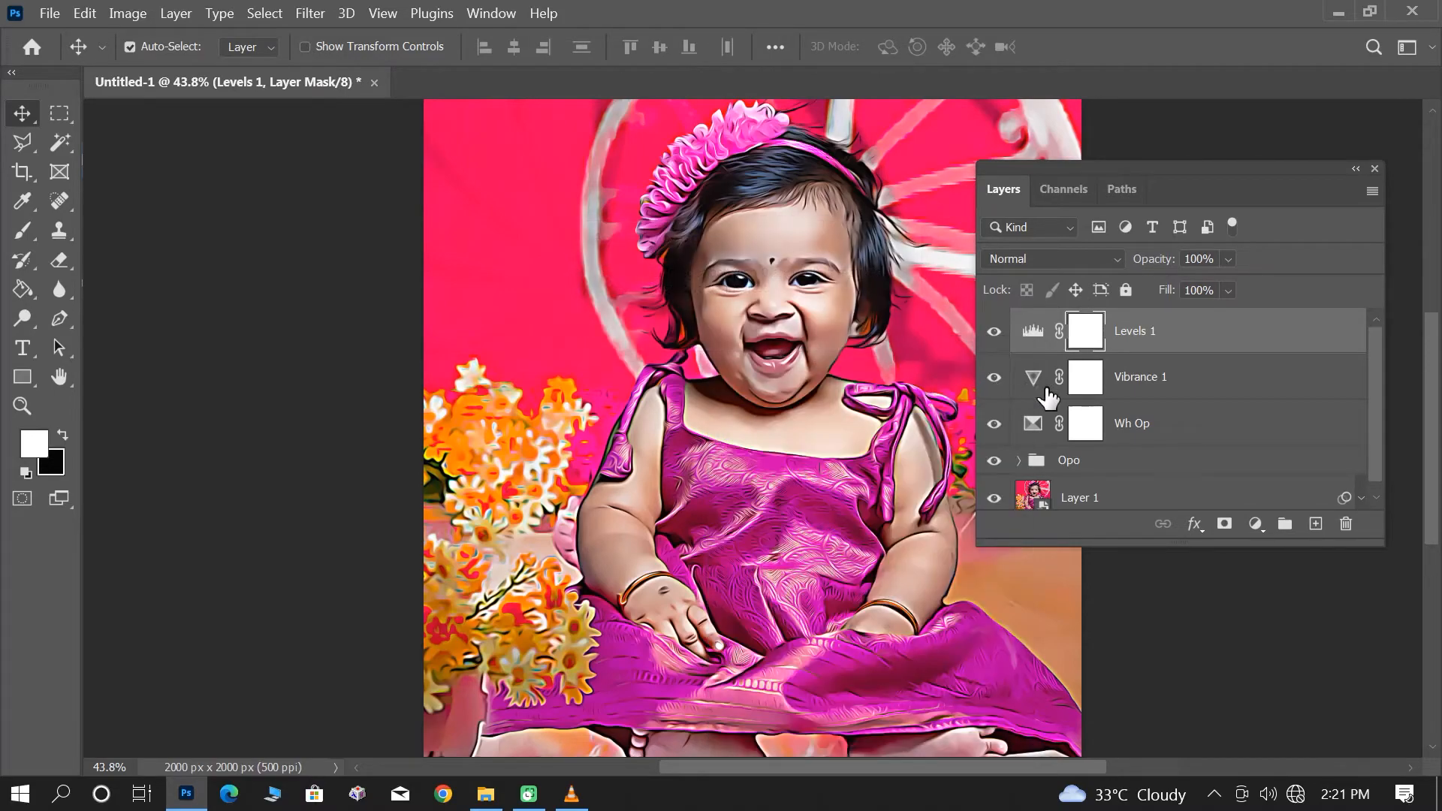
Compare the image with and without Levels 1 and the Opo group, and lower the Opo group's opacity to about 22%
{"action": "left_click", "coordinate": [983, 336]}
{"action": "left_click", "coordinate": [988, 334]}
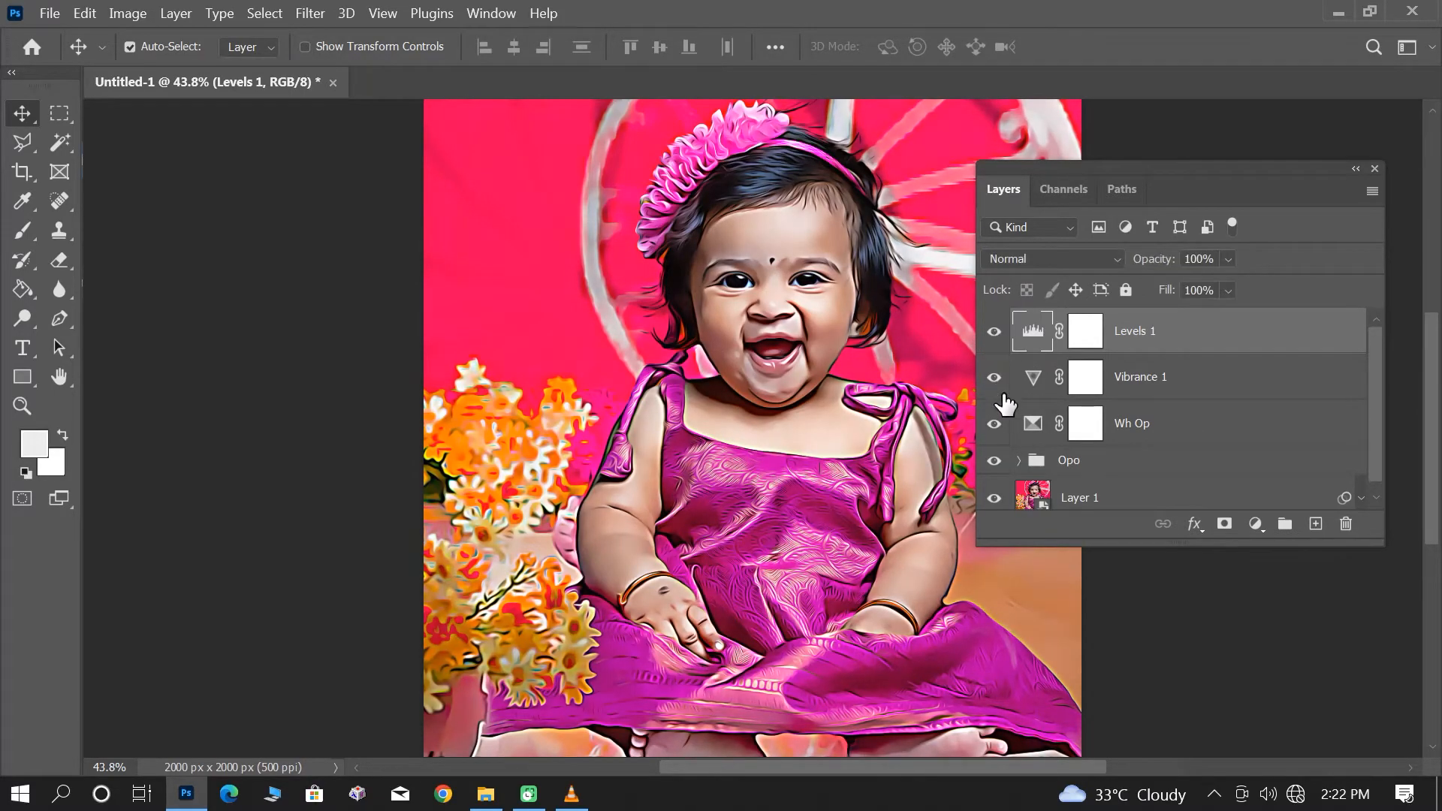
{"action": "left_click", "coordinate": [999, 463]}
{"action": "left_click", "coordinate": [1002, 462]}
{"action": "left_click", "coordinate": [1110, 428]}
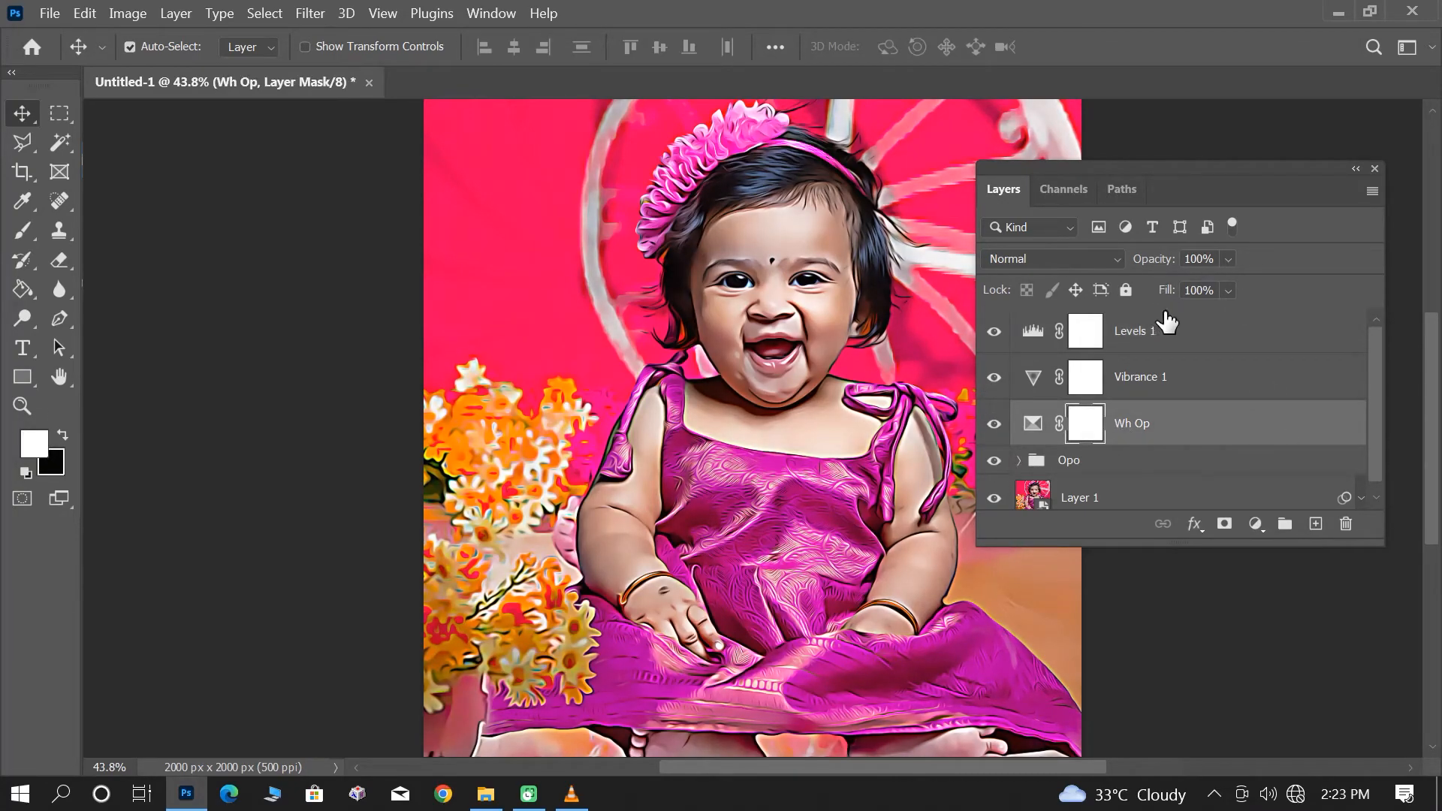
{"action": "left_click", "coordinate": [1110, 462]}
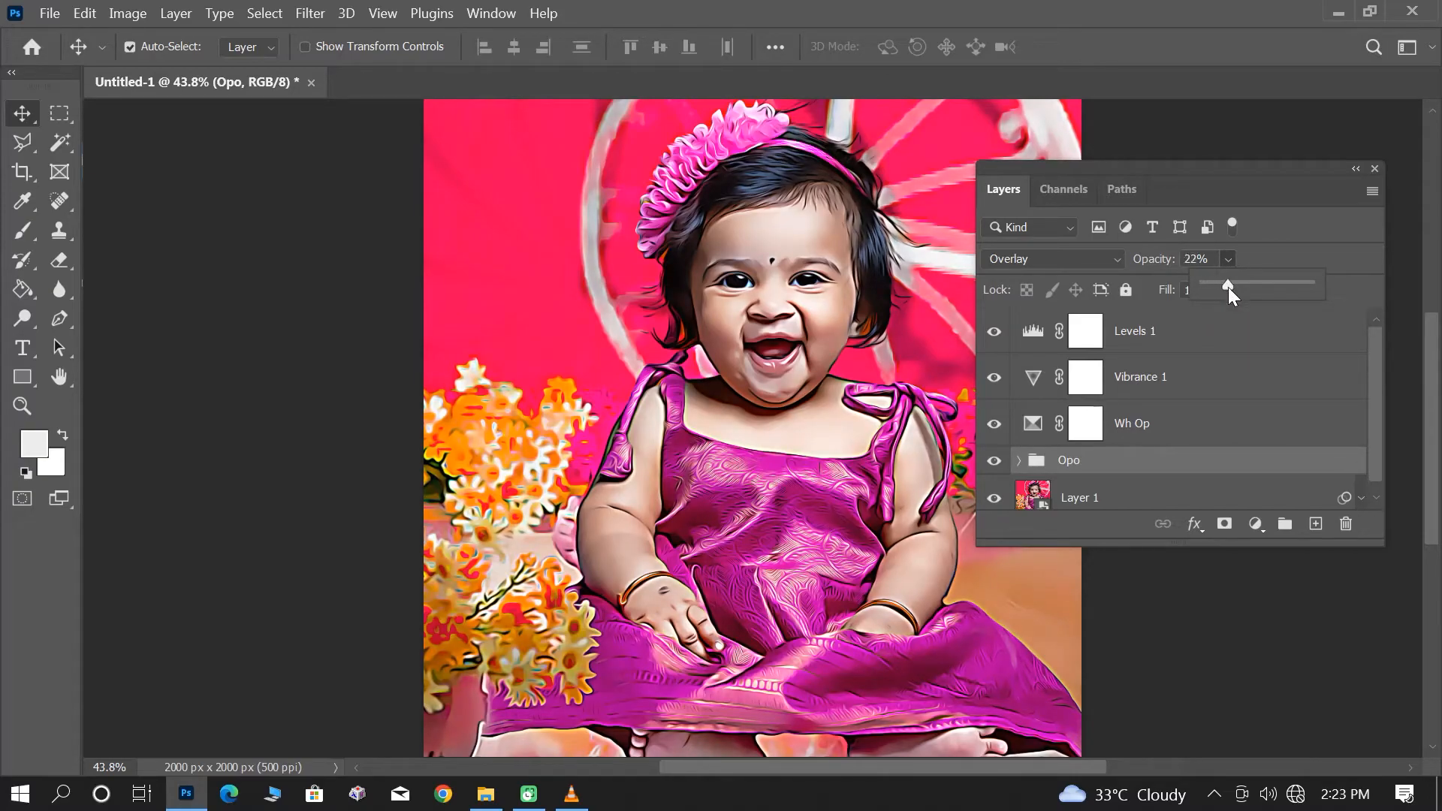
Open the smart object contents of Layer 1 for editing
{"action": "left_click", "coordinate": [1166, 490]}
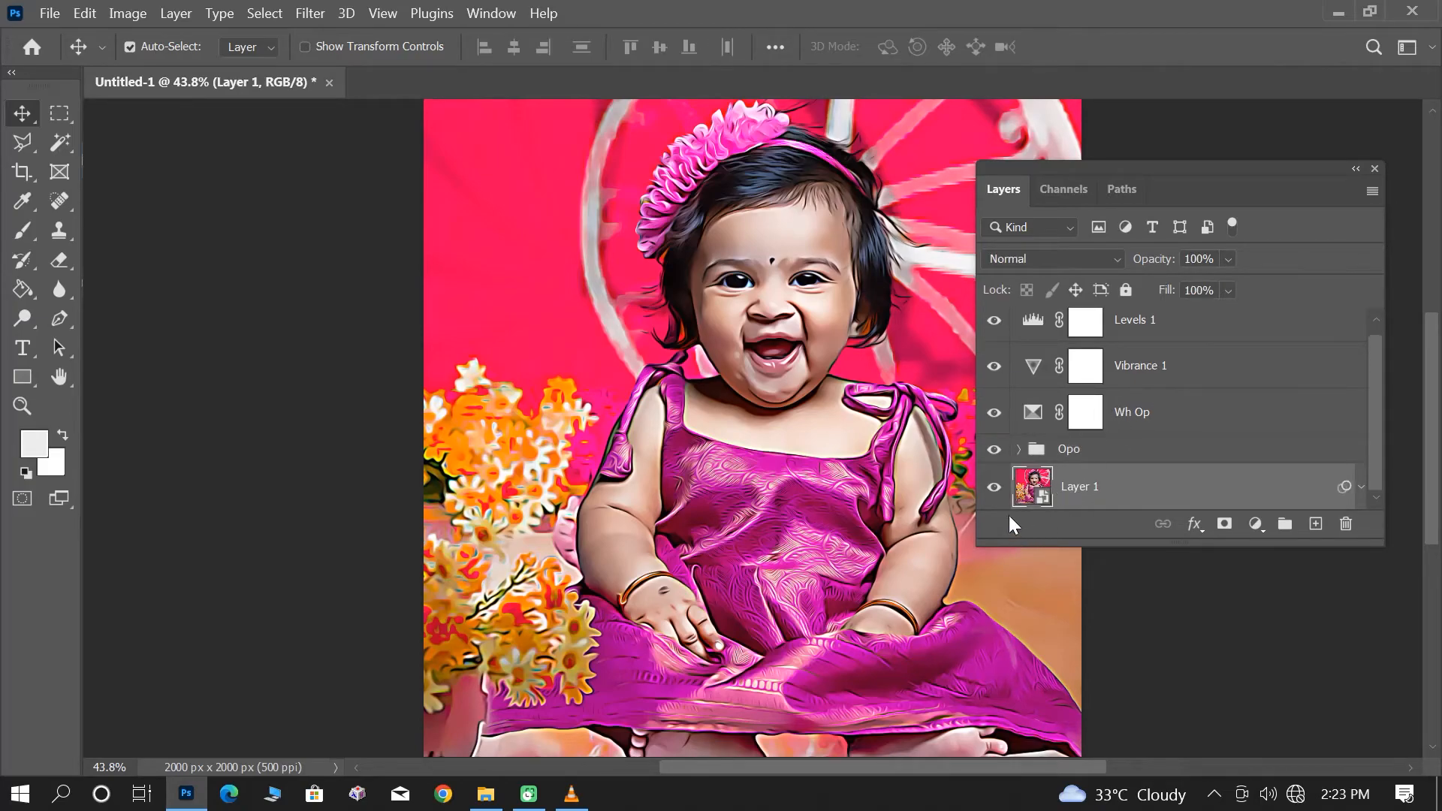
{"action": "scroll", "coordinate": [1014, 473], "scroll_direction": "up", "scroll_amount": 1}
{"action": "scroll", "coordinate": [1046, 454], "scroll_direction": "down", "scroll_amount": 1}
{"action": "double_click", "coordinate": [1043, 489]}
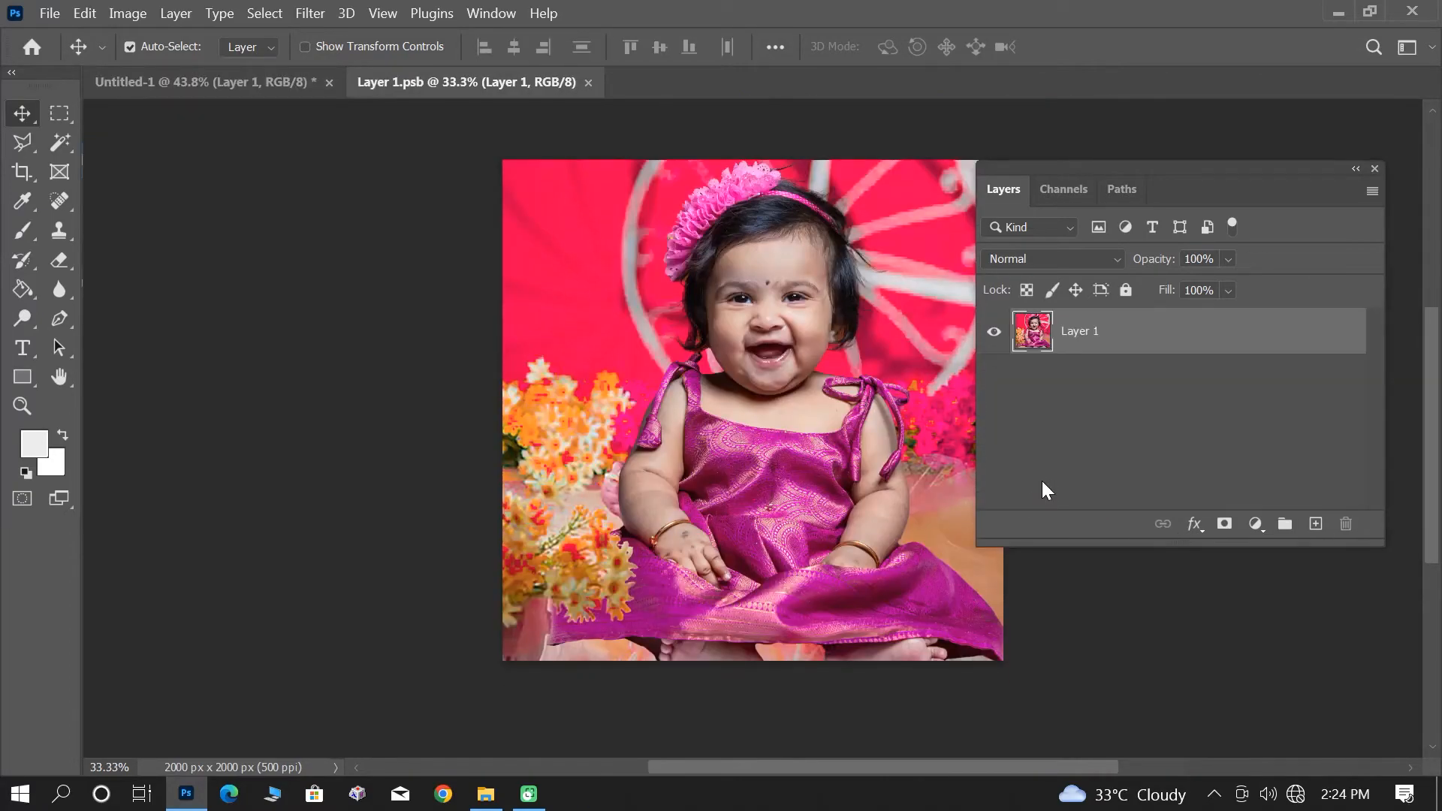
Place the photo IMG_20220627_131028 in the smart object, enlarge it to cover the canvas, and save to update Untitled-1
{"action": "left_click", "coordinate": [488, 794]}
{"action": "left_click_drag", "start_coordinate": [1075, 181], "coordinate": [606, 425]}
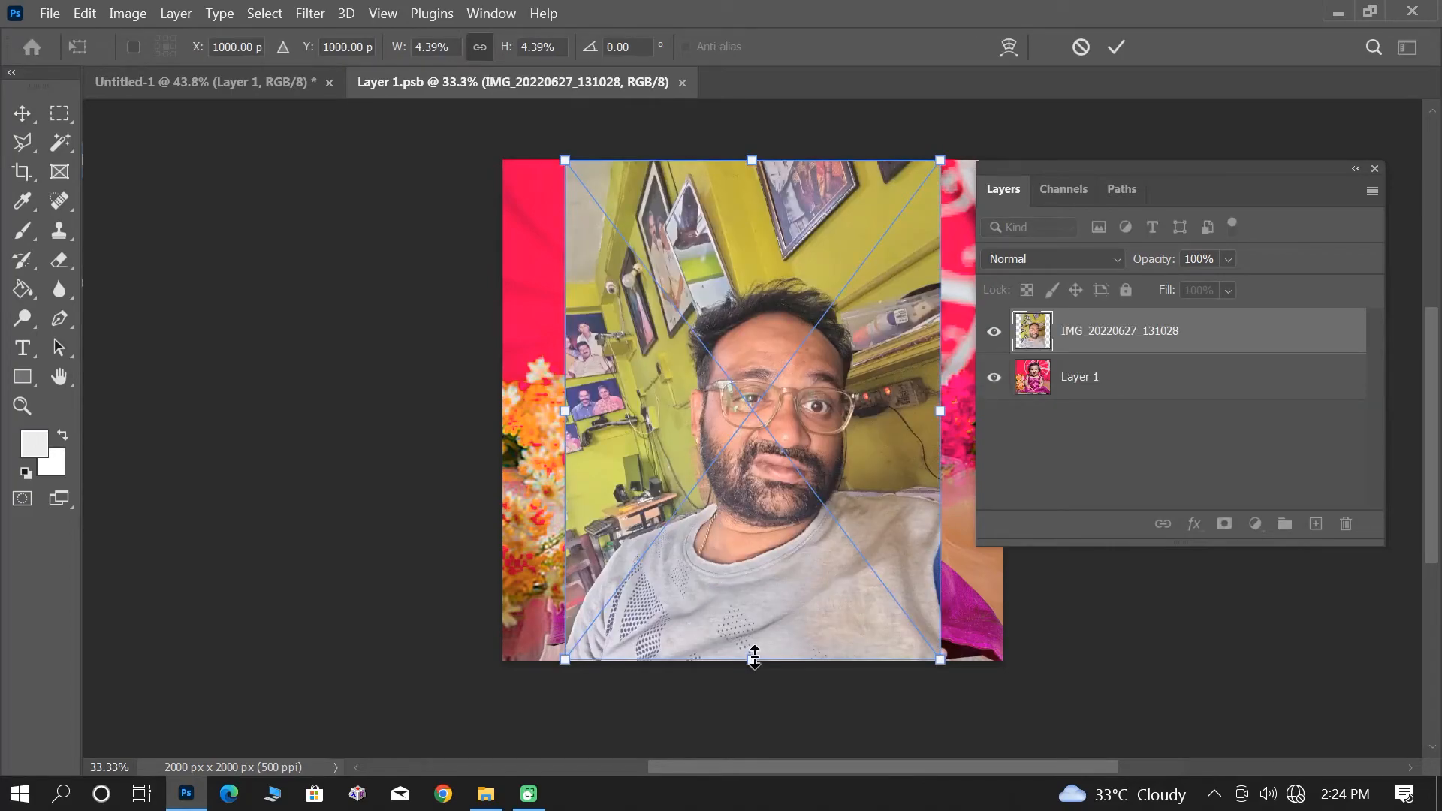
{"action": "left_click_drag", "start_coordinate": [755, 658], "coordinate": [763, 763]}
{"action": "left_click_drag", "start_coordinate": [761, 580], "coordinate": [781, 464]}
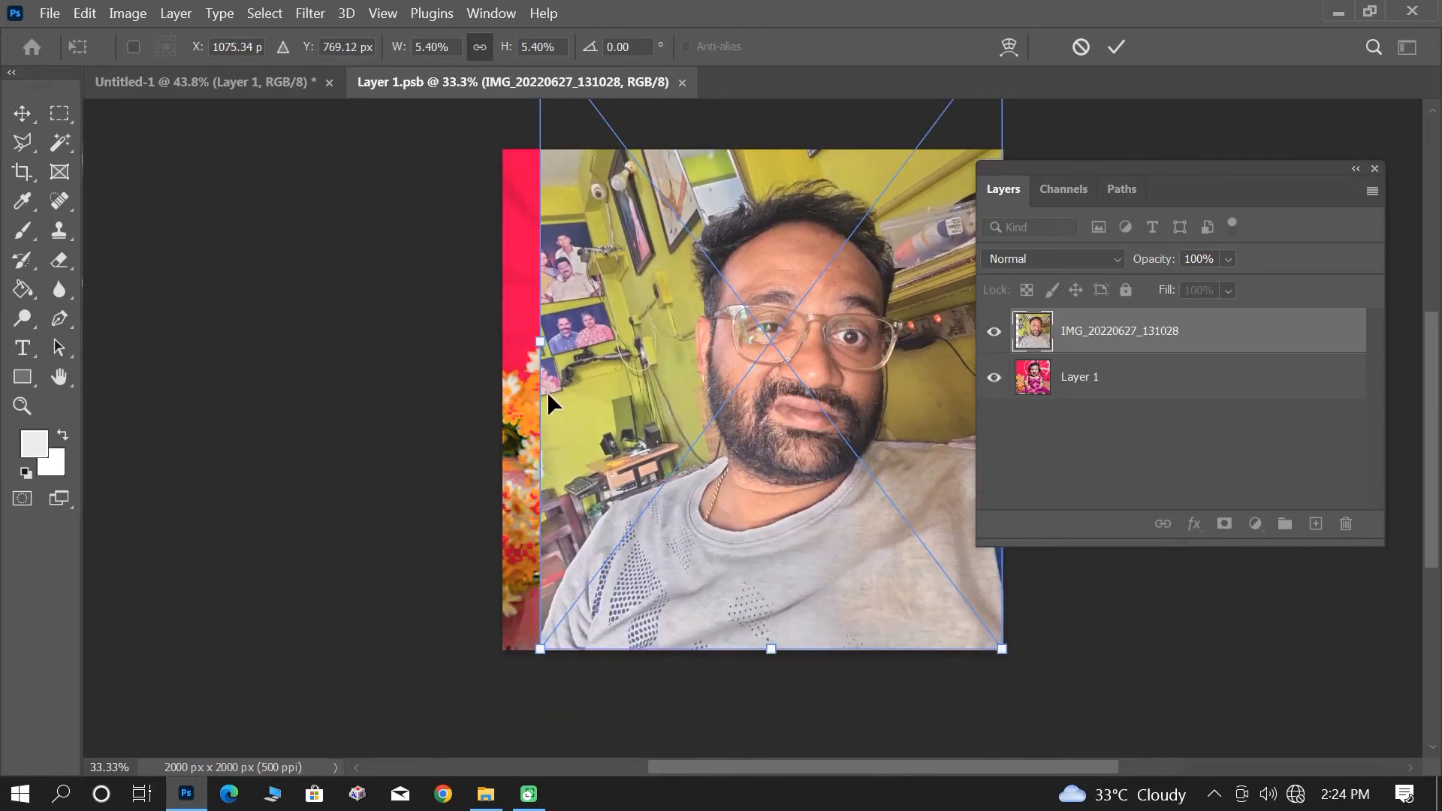
{"action": "left_click_drag", "start_coordinate": [549, 345], "coordinate": [494, 328]}
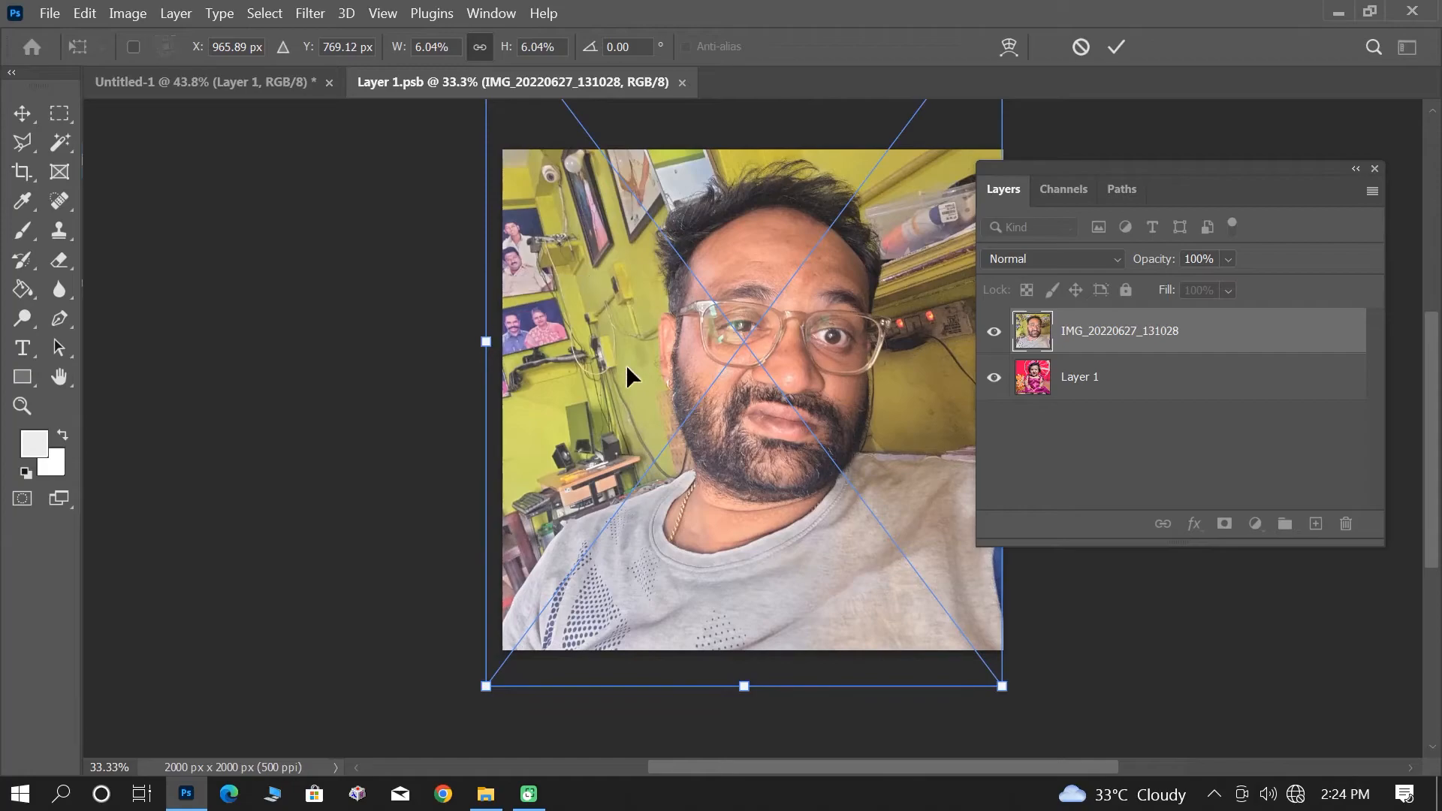
{"action": "key", "text": "ctrl"}
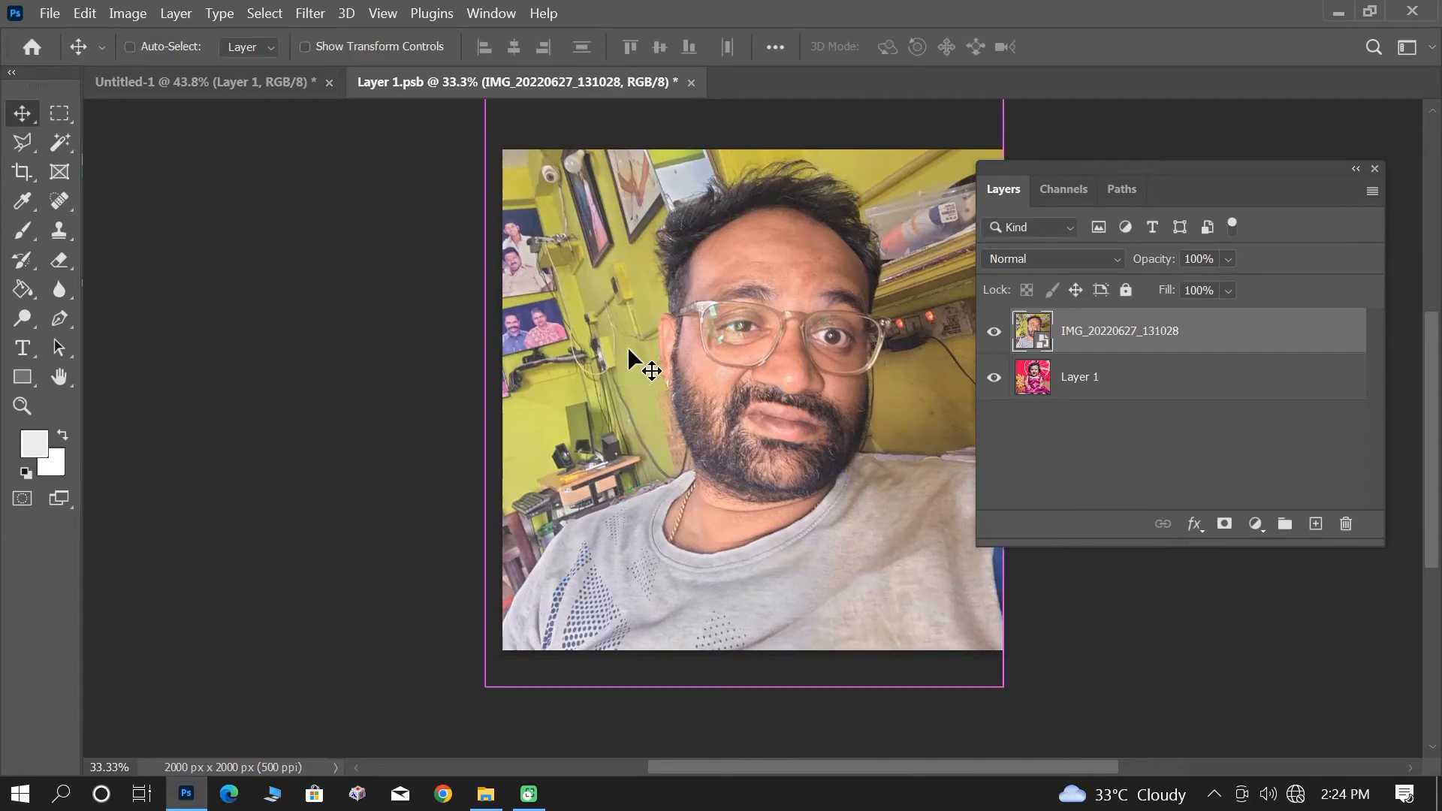
{"action": "key", "text": "ctrl+s"}
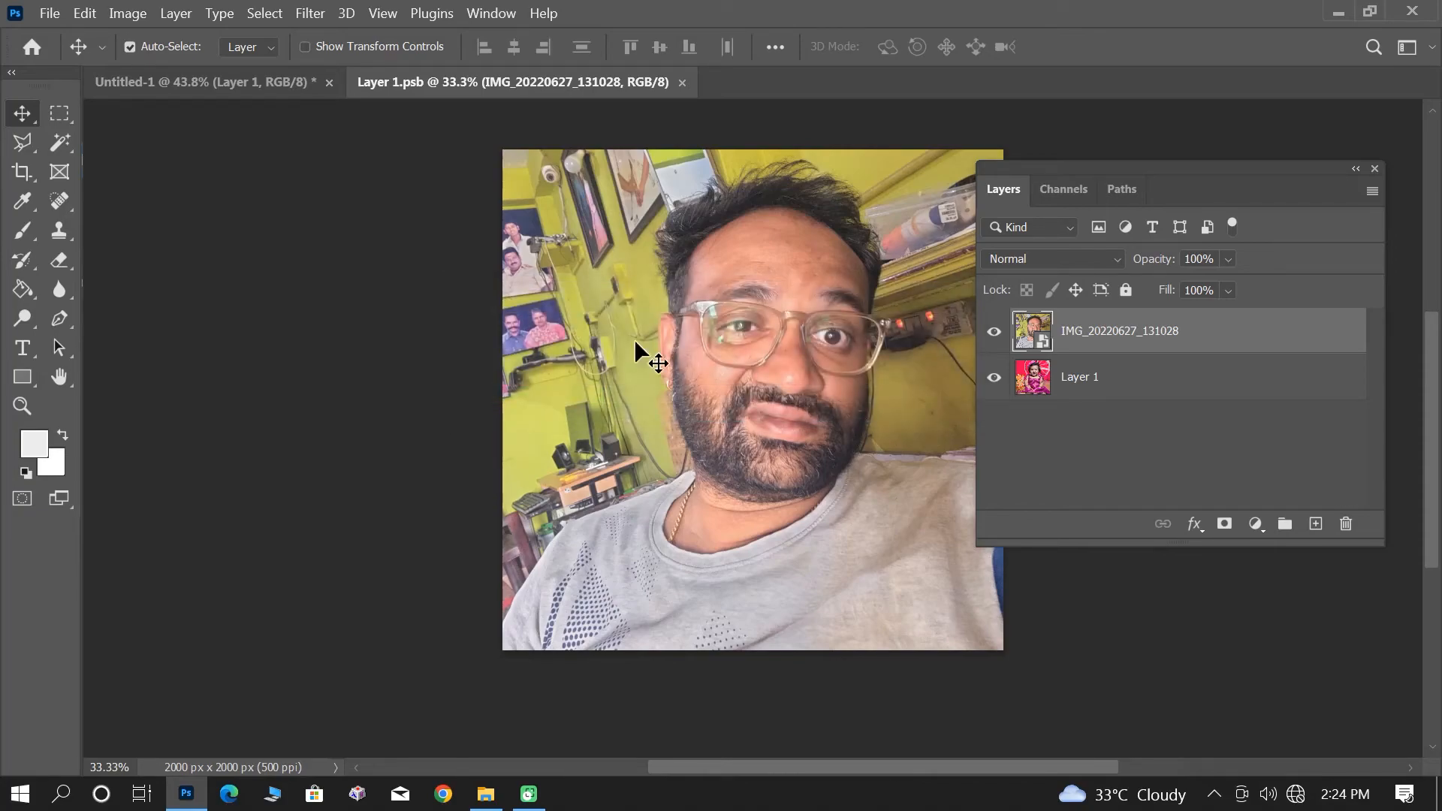
{"action": "left_click", "coordinate": [213, 91]}
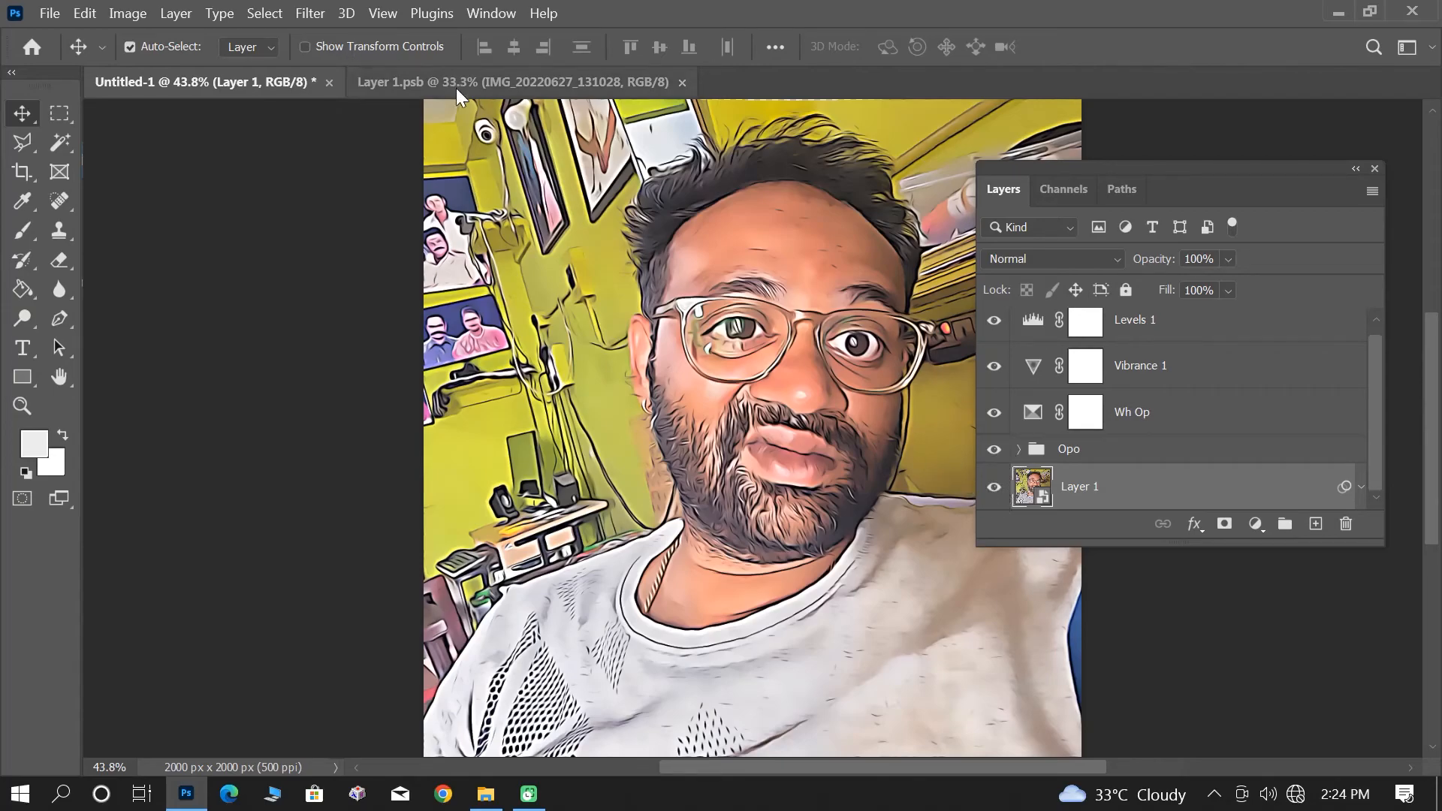
Compare the original photo and the painted result in floating windows side by side, with the Layers panel closed
{"action": "left_click_drag", "start_coordinate": [257, 114], "coordinate": [259, 129]}
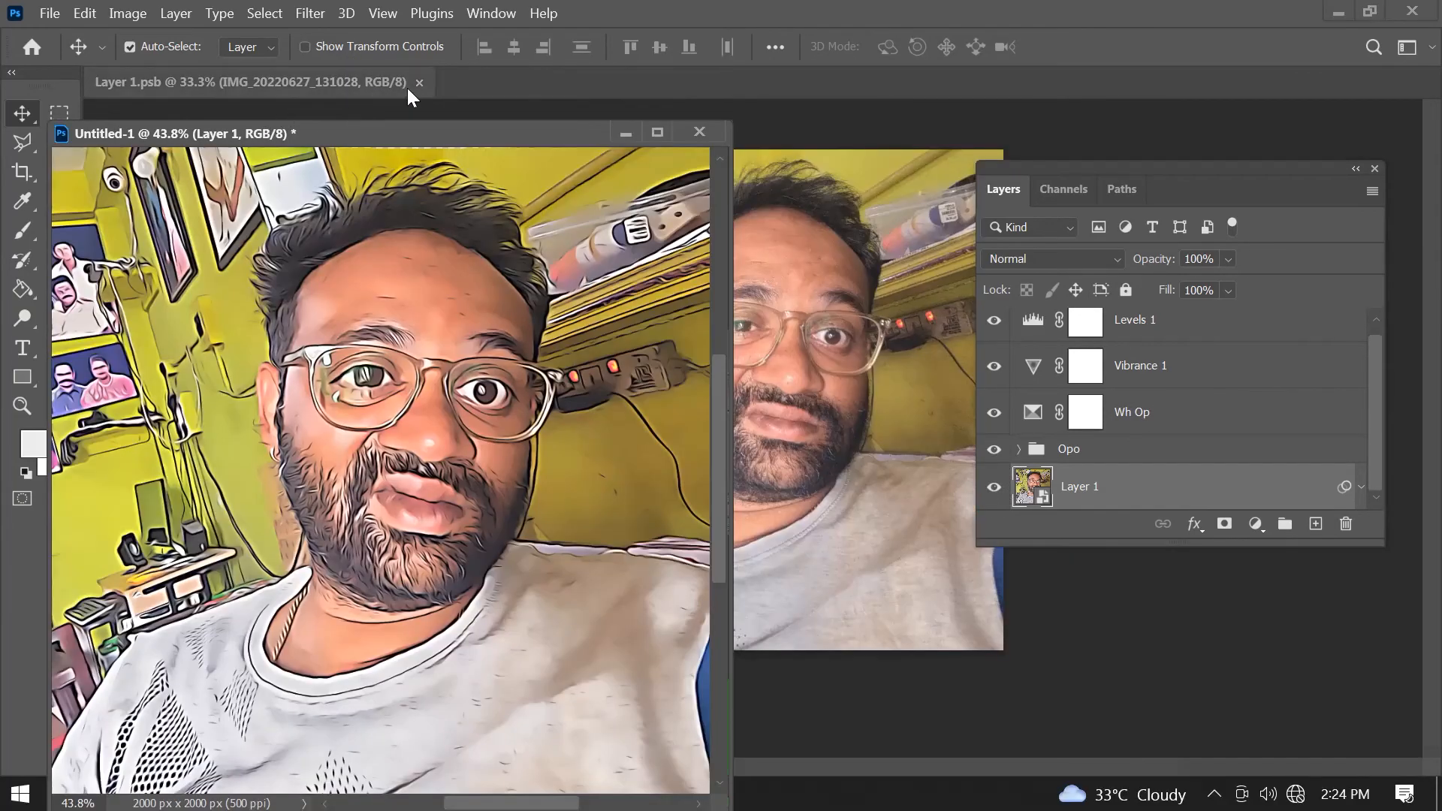
{"action": "left_click", "coordinate": [416, 84]}
{"action": "left_click_drag", "start_coordinate": [353, 89], "coordinate": [1004, 132]}
{"action": "left_click", "coordinate": [1374, 169]}
{"action": "left_click_drag", "start_coordinate": [542, 130], "coordinate": [554, 99]}
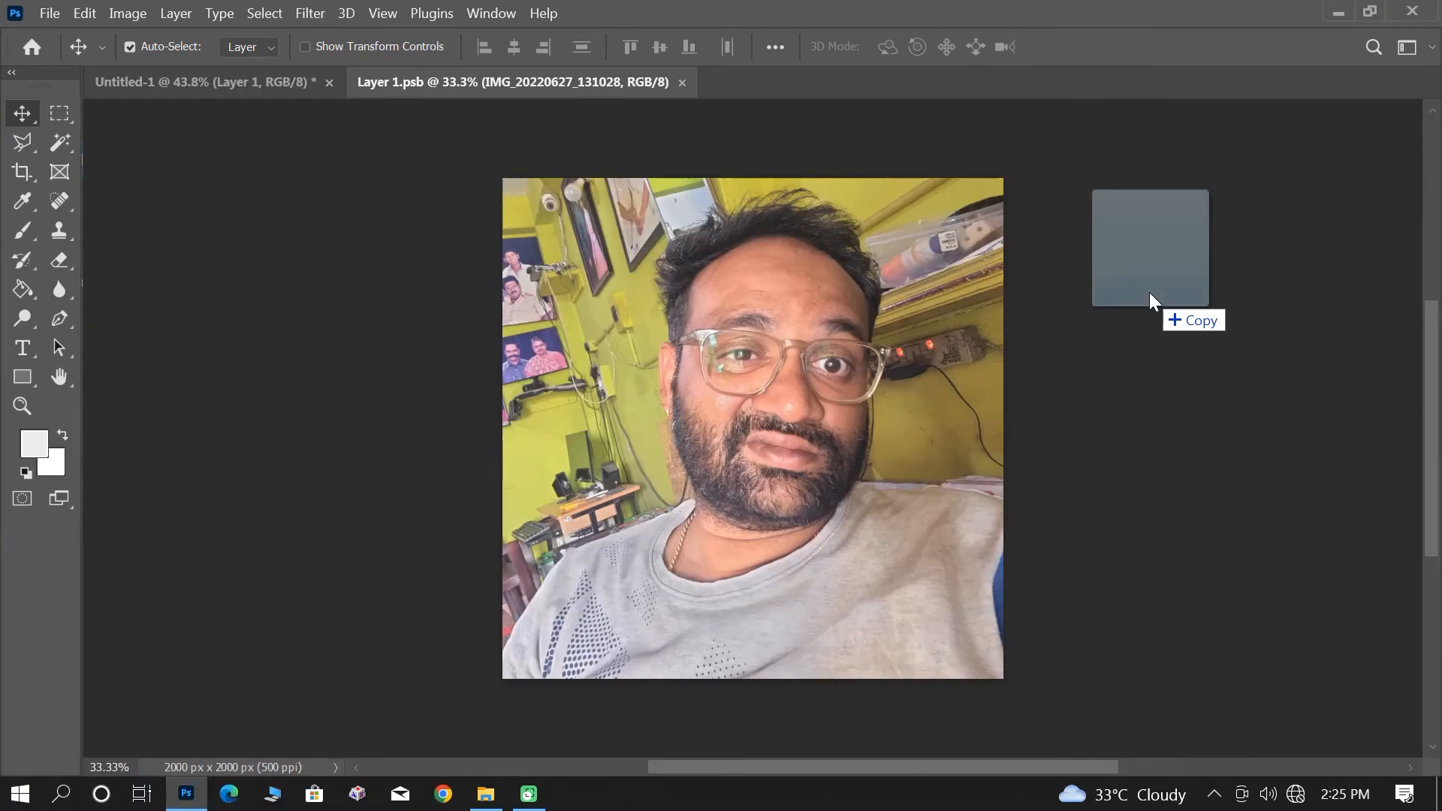
Place the photo IMG_20220127_114759_Bokeh in the smart object, enlarge it to cover the canvas, and save to update Untitled-1
{"action": "left_click_drag", "start_coordinate": [1159, 300], "coordinate": [900, 317]}
{"action": "left_click_drag", "start_coordinate": [949, 435], "coordinate": [1413, 485]}
{"action": "left_click_drag", "start_coordinate": [982, 401], "coordinate": [723, 526]}
{"action": "key", "text": "Return"}
{"action": "key", "text": "ctrl"}
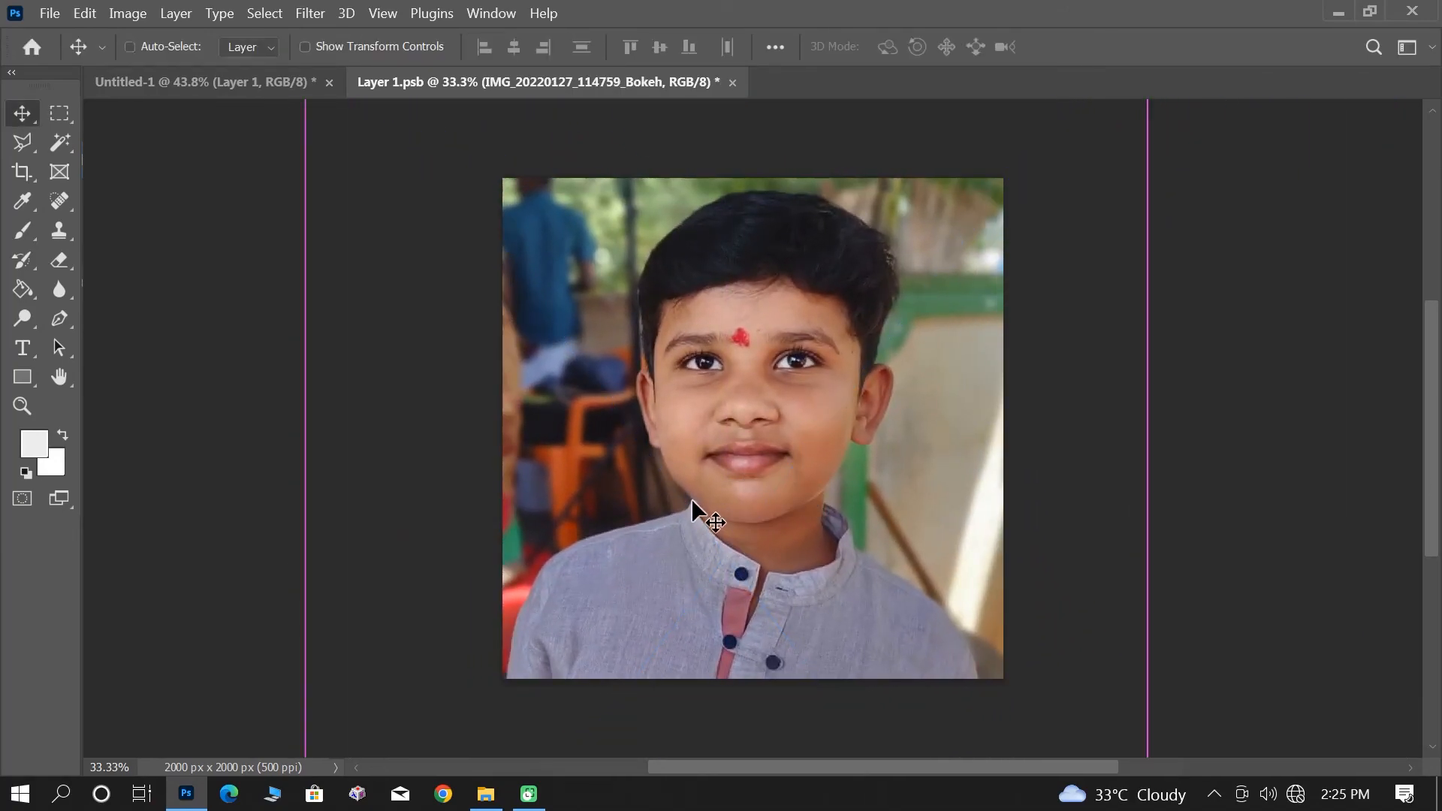
{"action": "key", "text": "ctrl+s"}
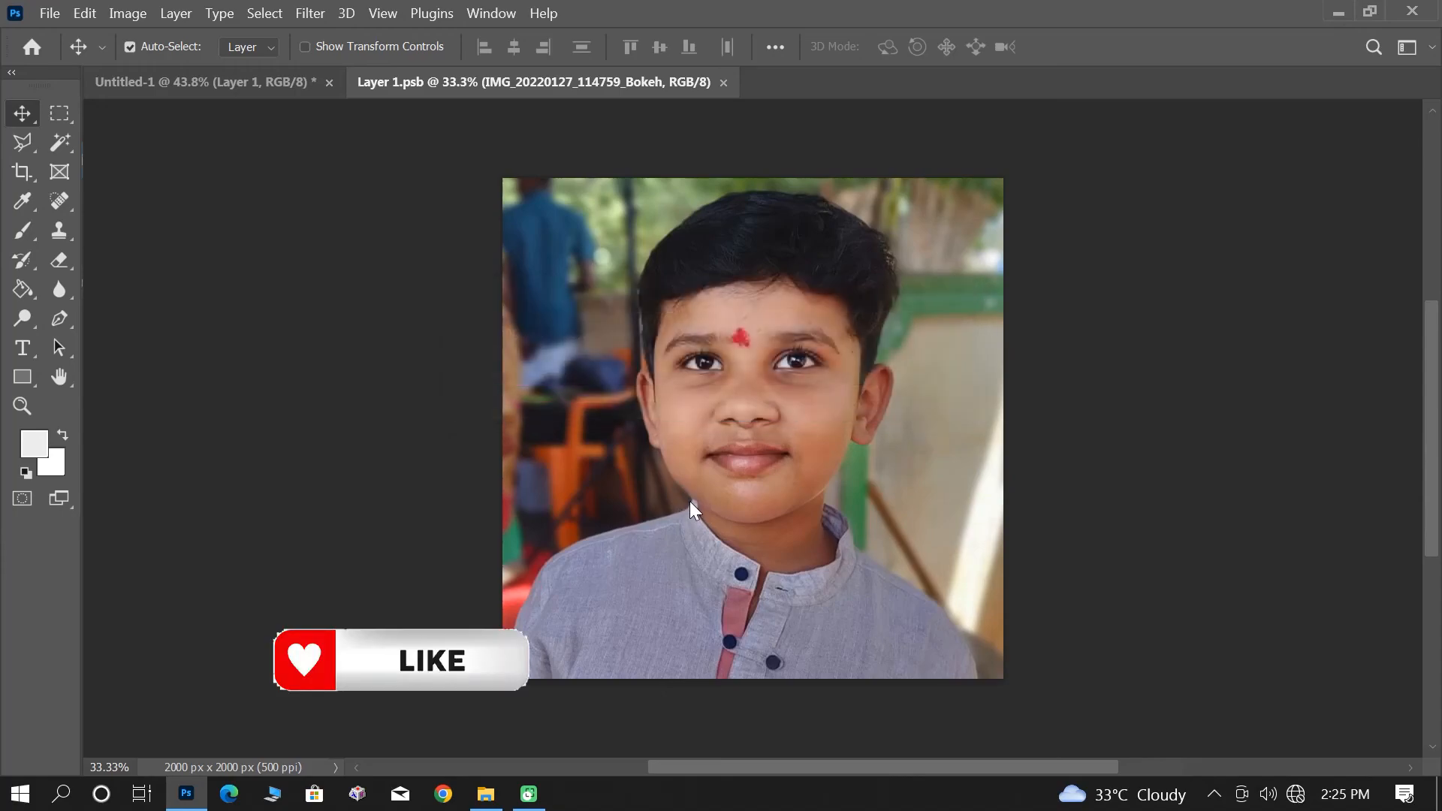
{"action": "left_click", "coordinate": [209, 81]}
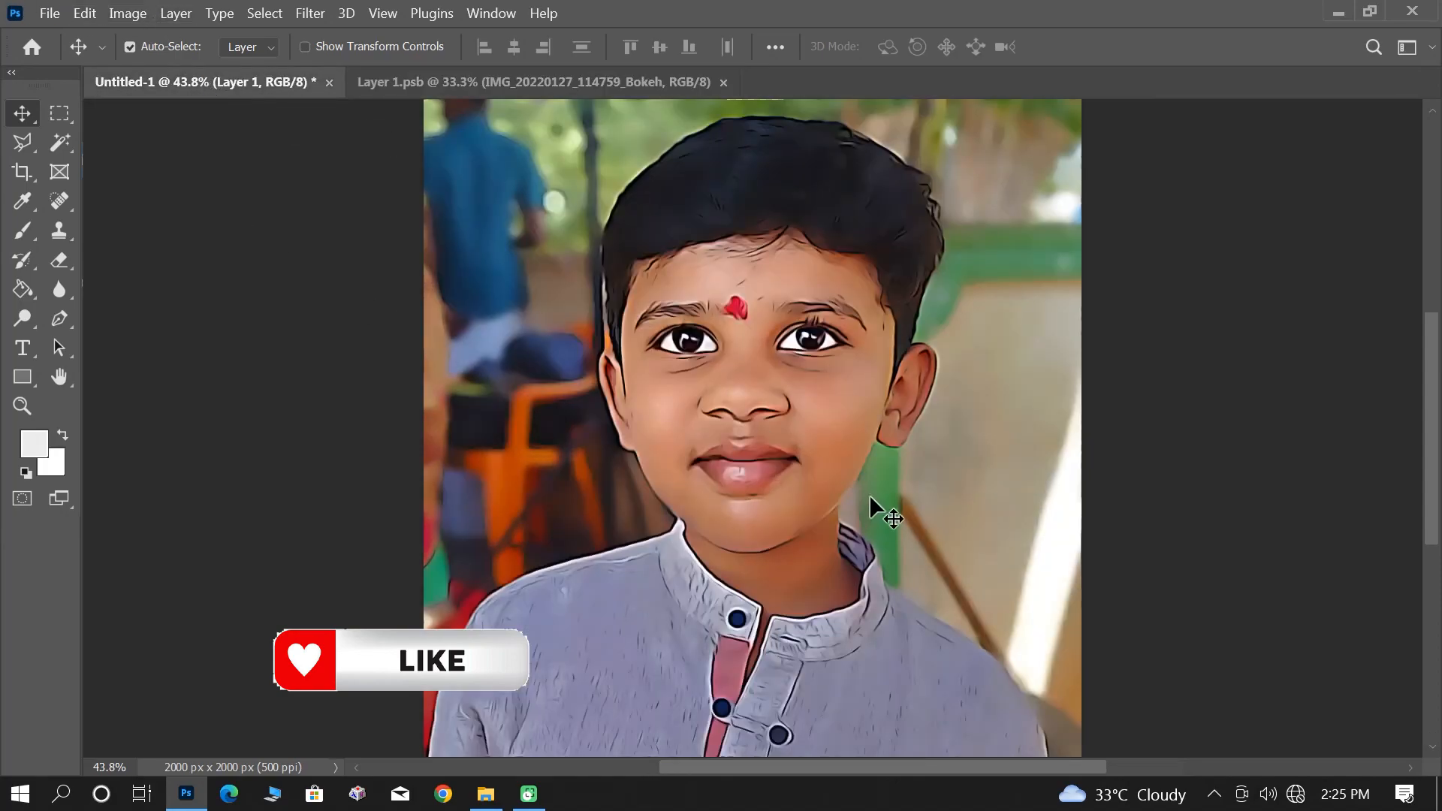